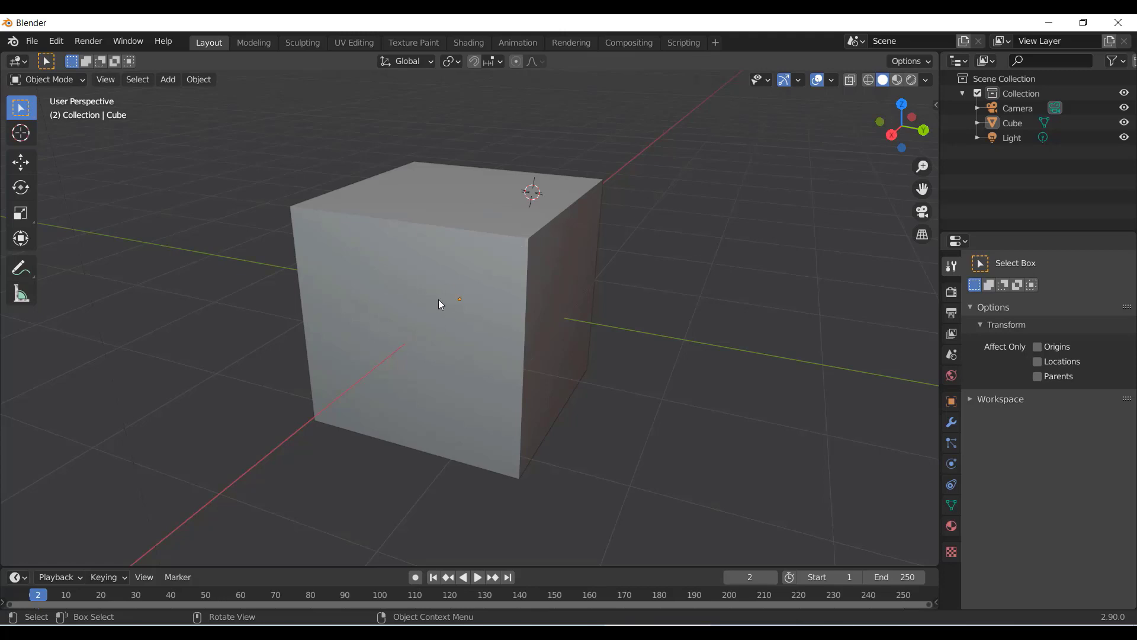
# Switch the cube from Object Mode to Edit Mode, toggle back to Object Mode, and return to Edit Mode
pyautogui.moveTo(437, 303); pyautogui.dragTo(507, 297, button='middle')
pyautogui.click(67, 80)
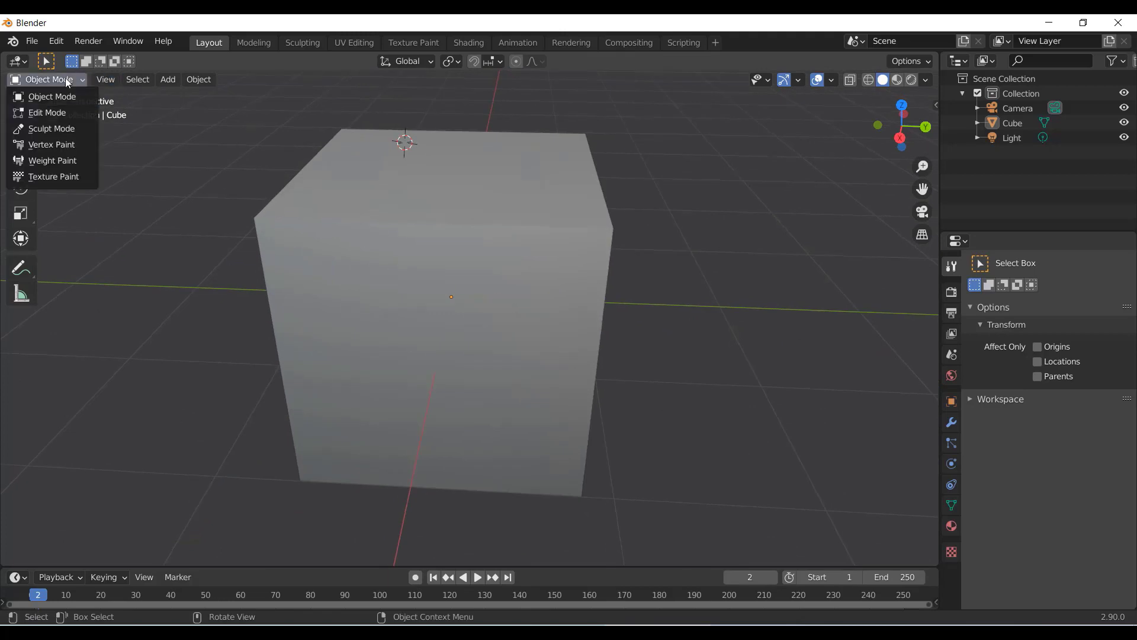
pyautogui.click(39, 112)
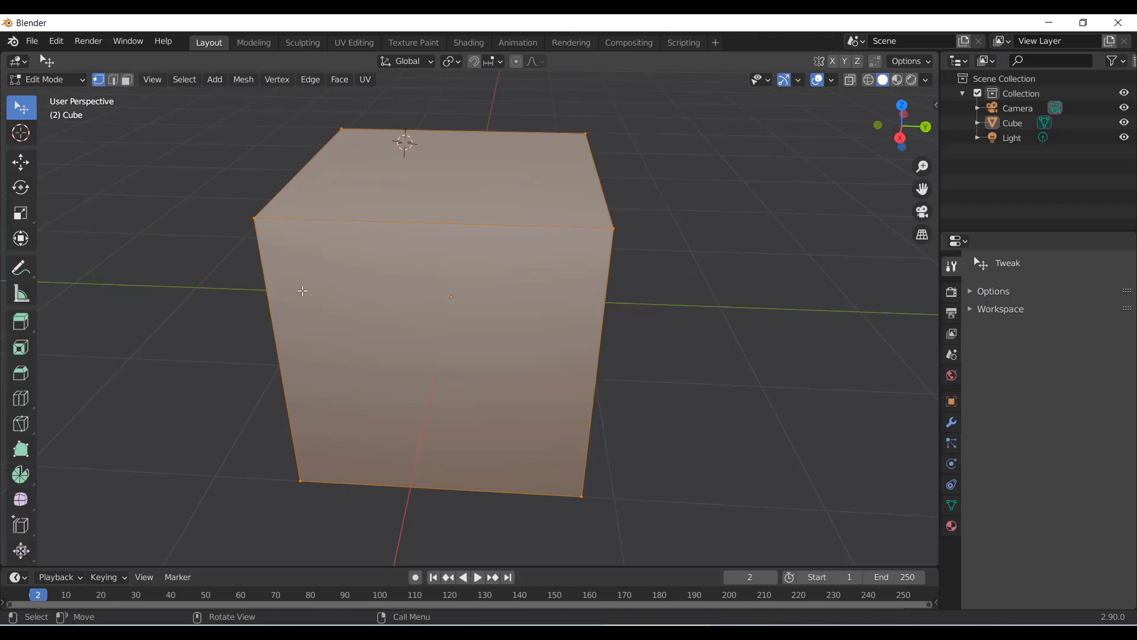
pyautogui.press('Tab')
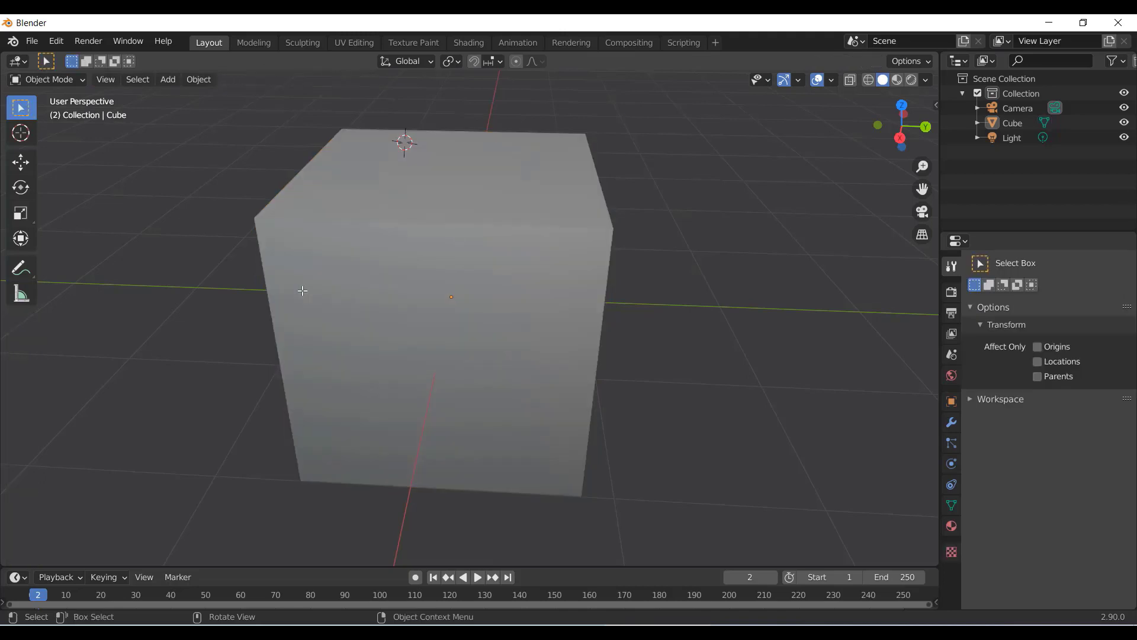
pyautogui.press('Tab')
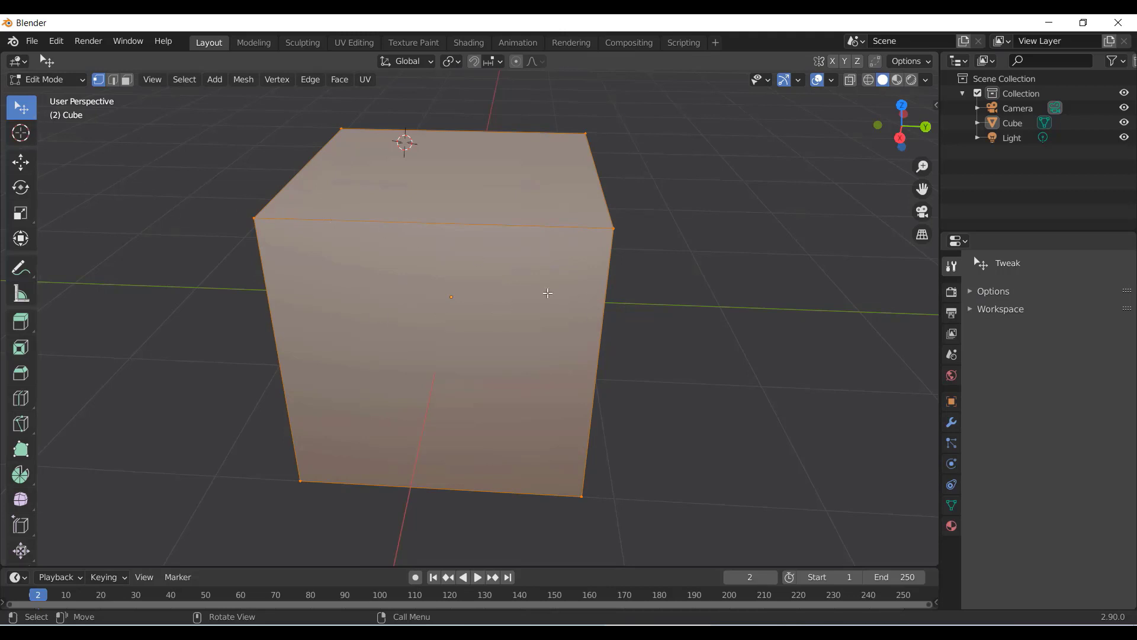
# Examine the cube's corner vertices, edges and faces from several sides, up close and from a distance
pyautogui.moveTo(536, 296); pyautogui.dragTo(485, 300, button='middle')
pyautogui.scroll(2, 511, 270)
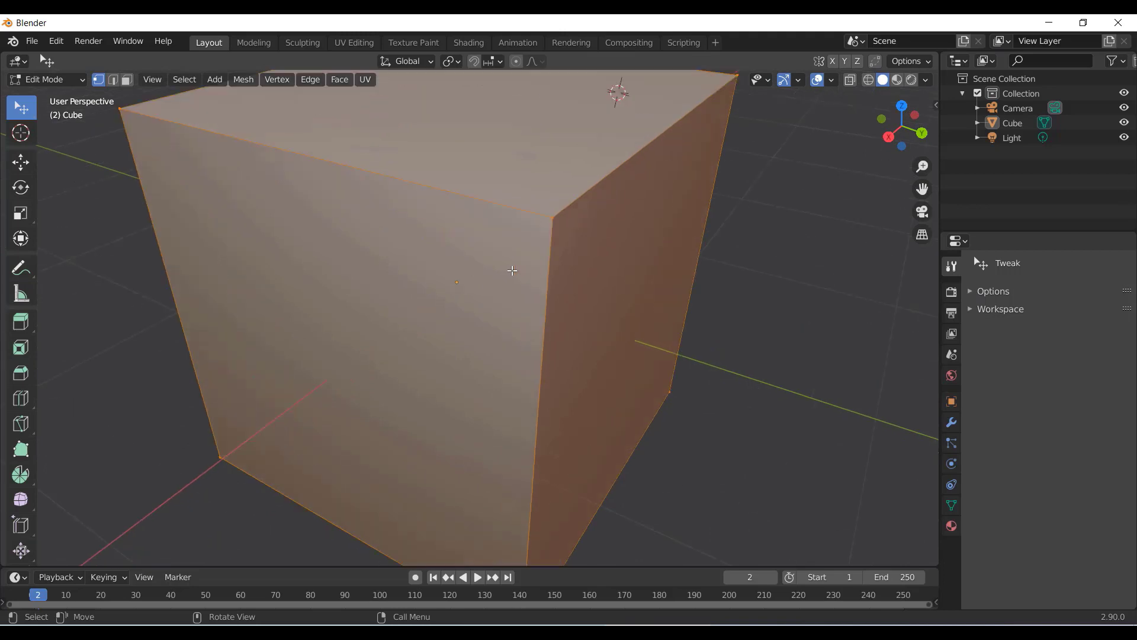
pyautogui.scroll(-1, 522, 263)
pyautogui.moveTo(522, 263); pyautogui.dragTo(599, 268, button='middle')
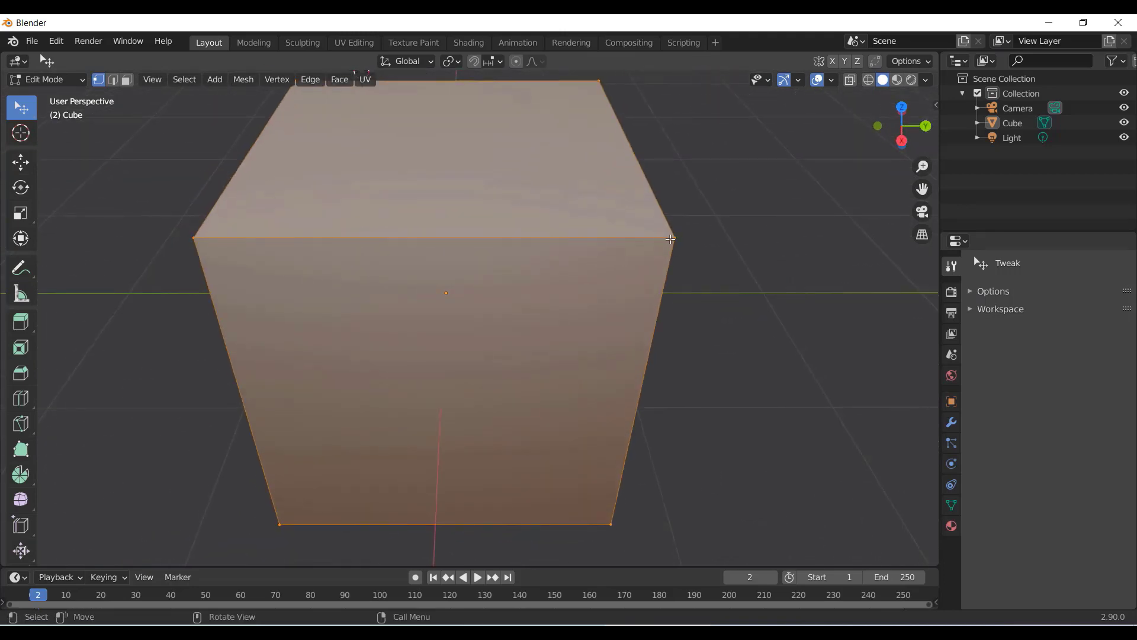
pyautogui.scroll(3, 675, 246)
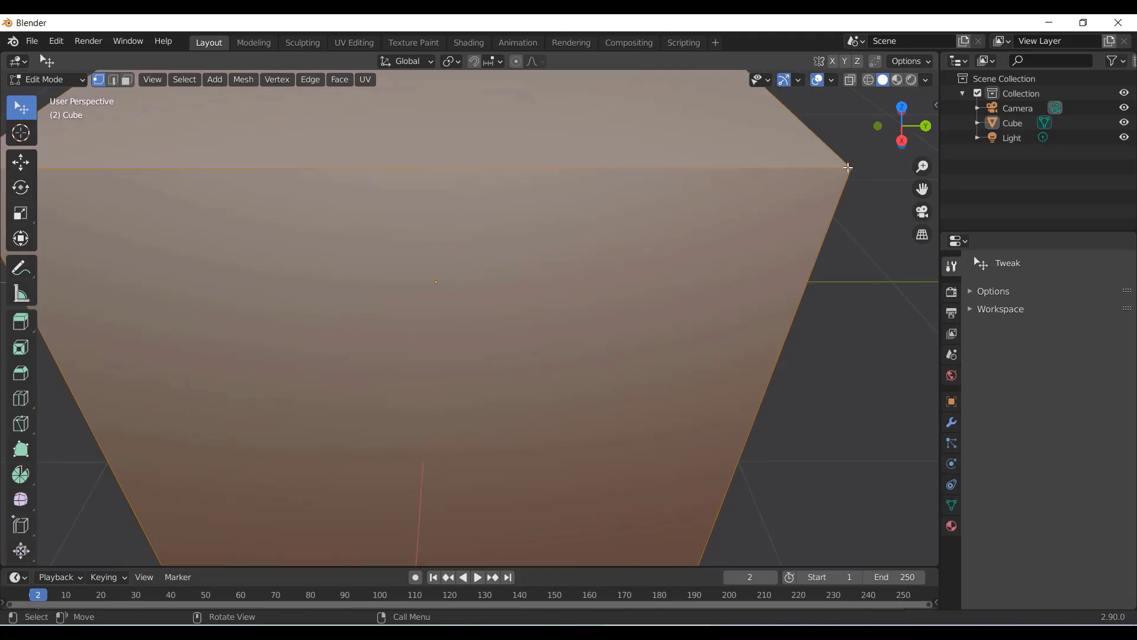
pyautogui.scroll(-3, 835, 184)
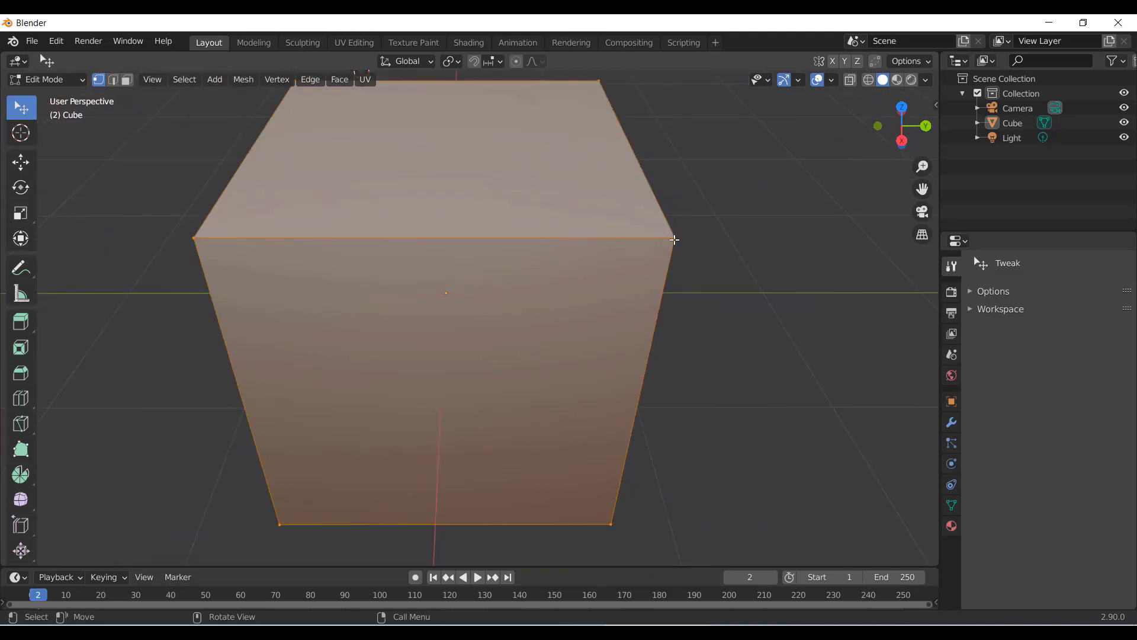
pyautogui.moveTo(678, 237); pyautogui.dragTo(552, 255, button='middle')
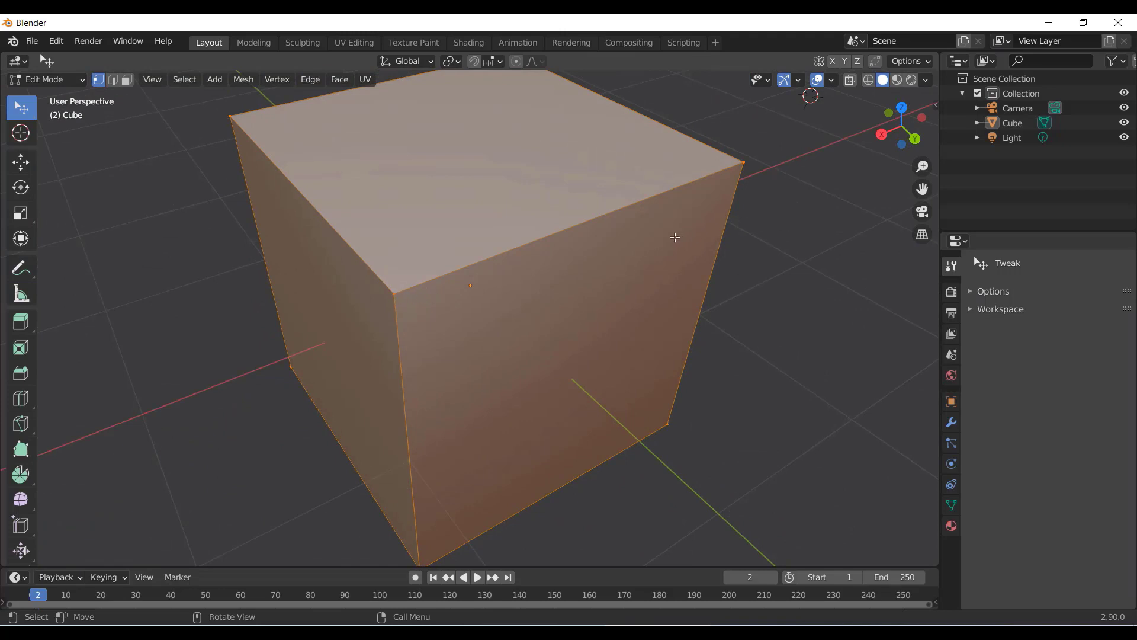
pyautogui.moveTo(675, 238); pyautogui.dragTo(604, 243, button='middle')
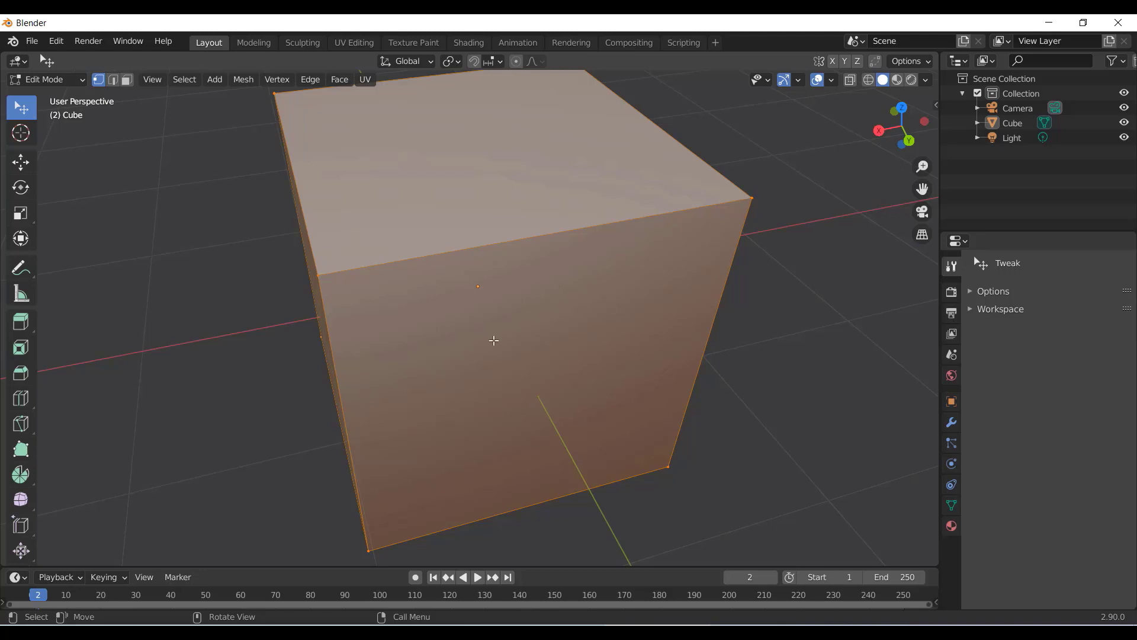
pyautogui.moveTo(498, 368); pyautogui.dragTo(530, 217, button='middle')
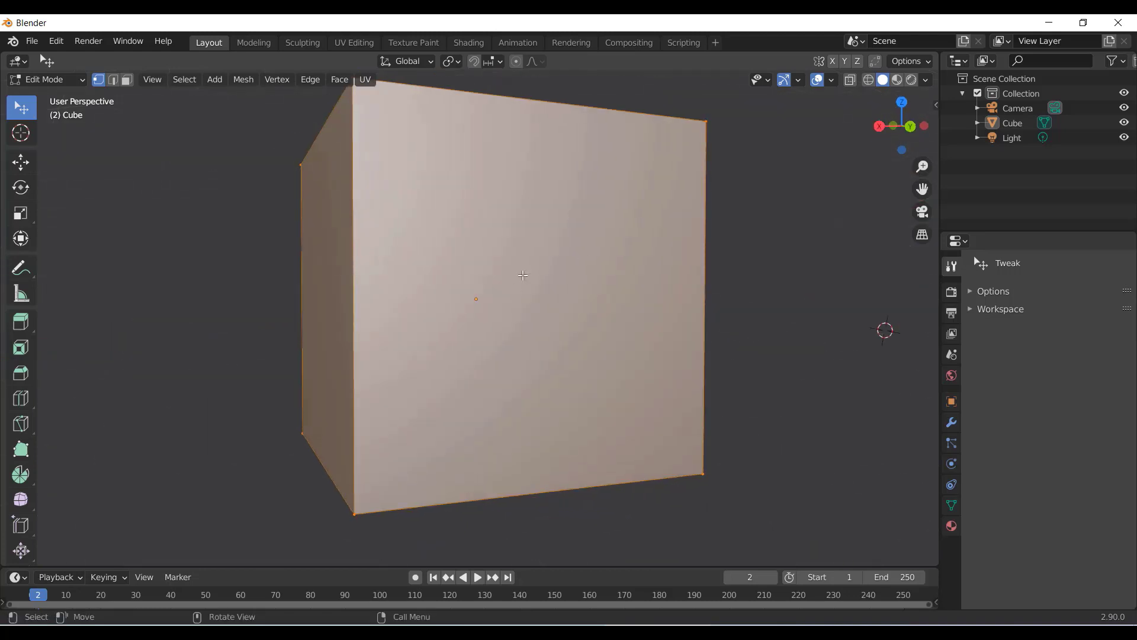
pyautogui.moveTo(523, 275); pyautogui.dragTo(445, 292, button='middle')
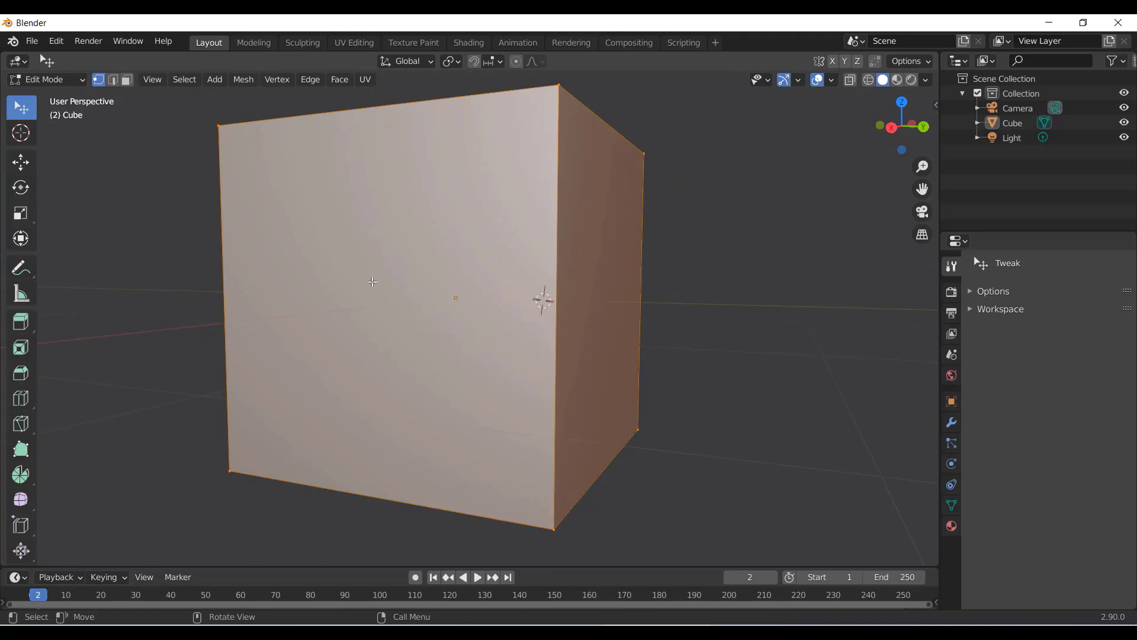
pyautogui.scroll(-4, 485, 296)
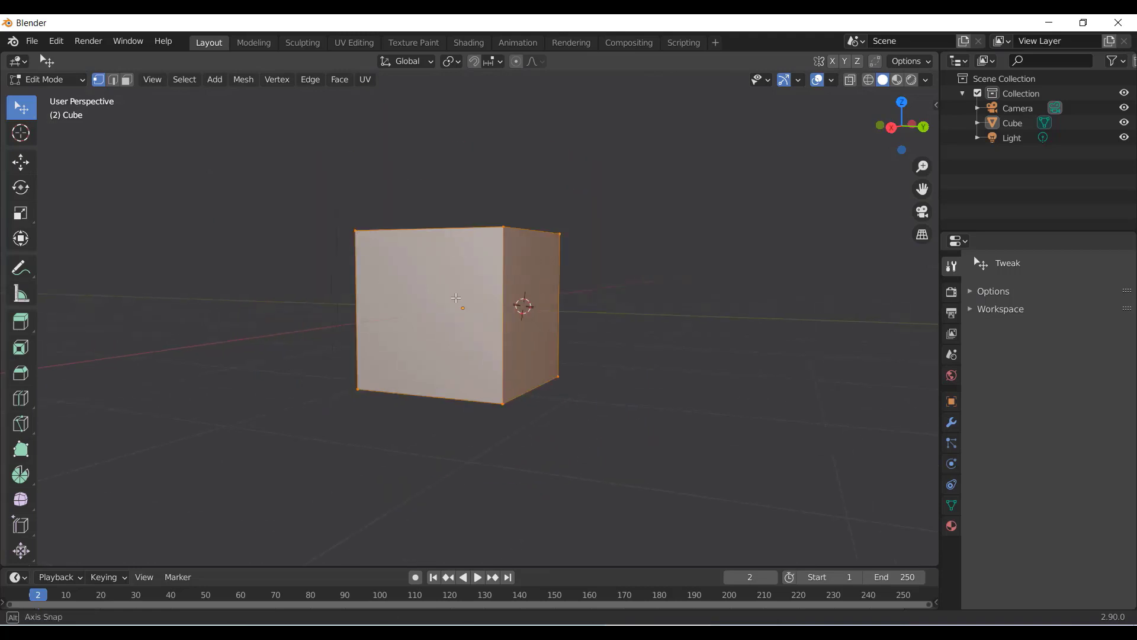
# Add a UV sphere to the cube's mesh while staying in Edit Mode
pyautogui.moveTo(485, 296); pyautogui.dragTo(371, 252, button='middle')
pyautogui.click(214, 80)
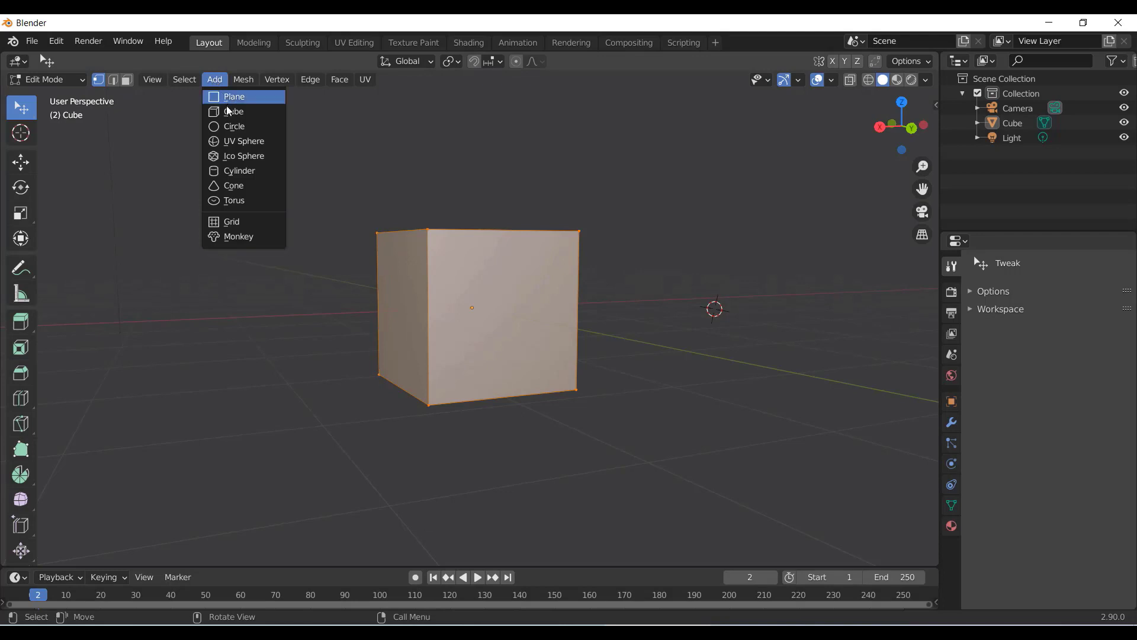
pyautogui.click(258, 146)
pyautogui.scroll(2, 698, 283)
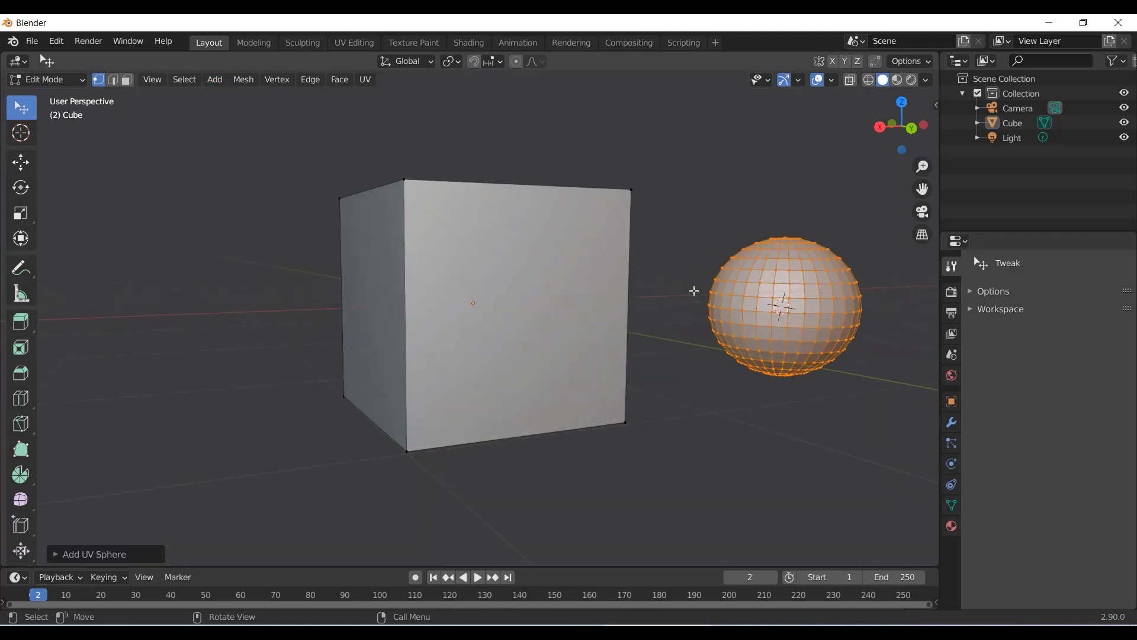
pyautogui.moveTo(835, 298); pyautogui.dragTo(481, 302, button='middle')
pyautogui.scroll(2, 602, 307)
pyautogui.scroll(1, 610, 305)
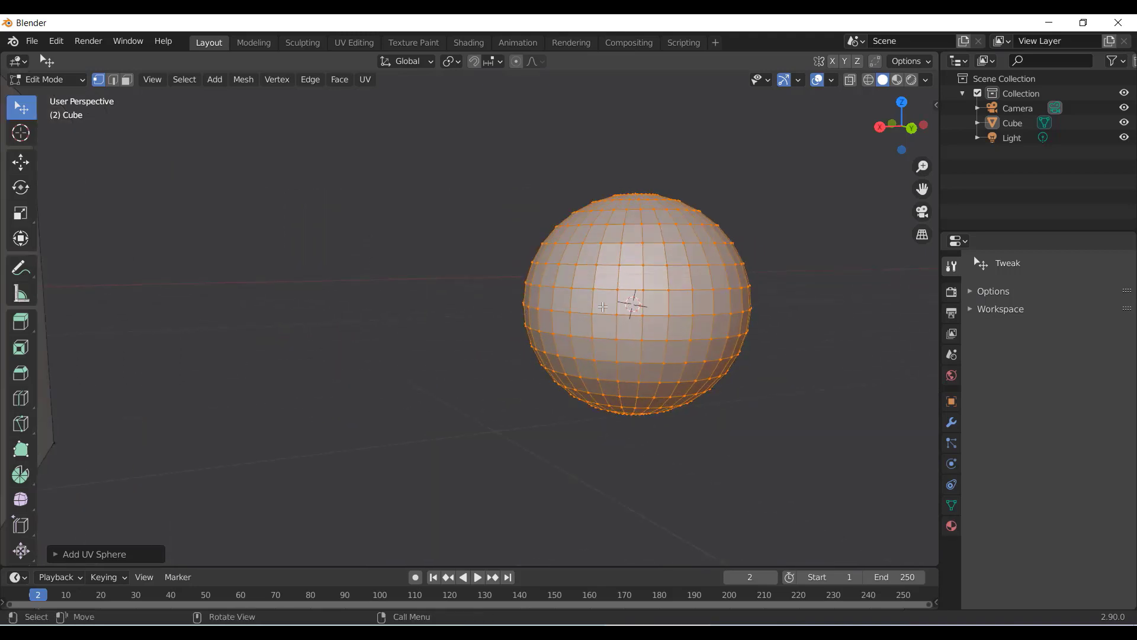
pyautogui.scroll(2, 610, 305)
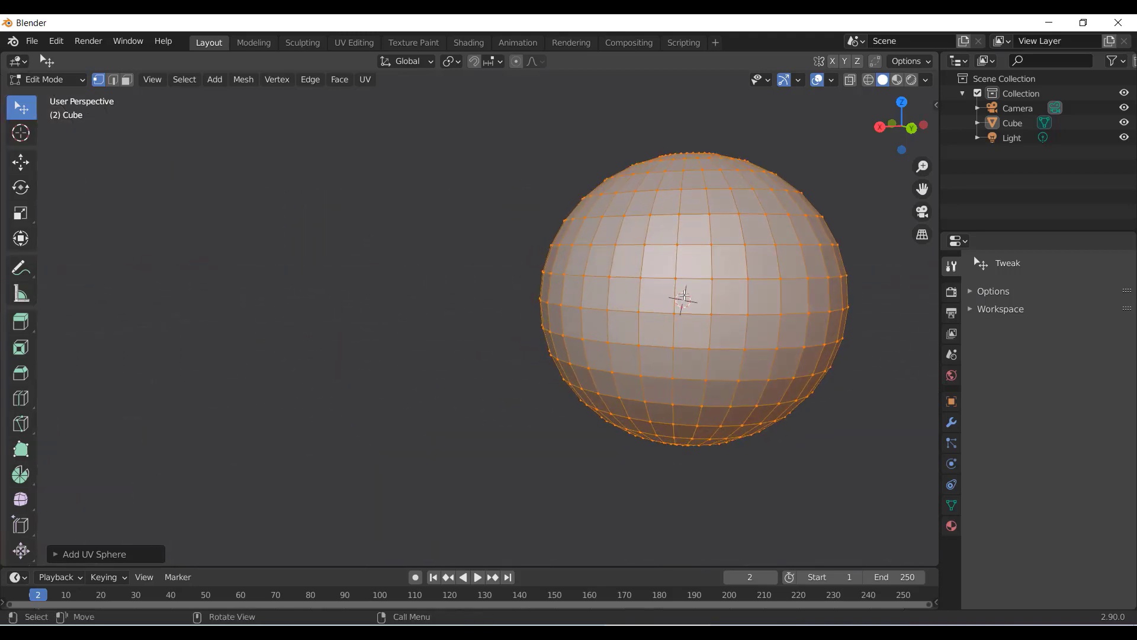
pyautogui.keyDown('shift'); pyautogui.moveTo(685, 294); pyautogui.dragTo(280, 307, button='middle'); pyautogui.keyUp('shift')
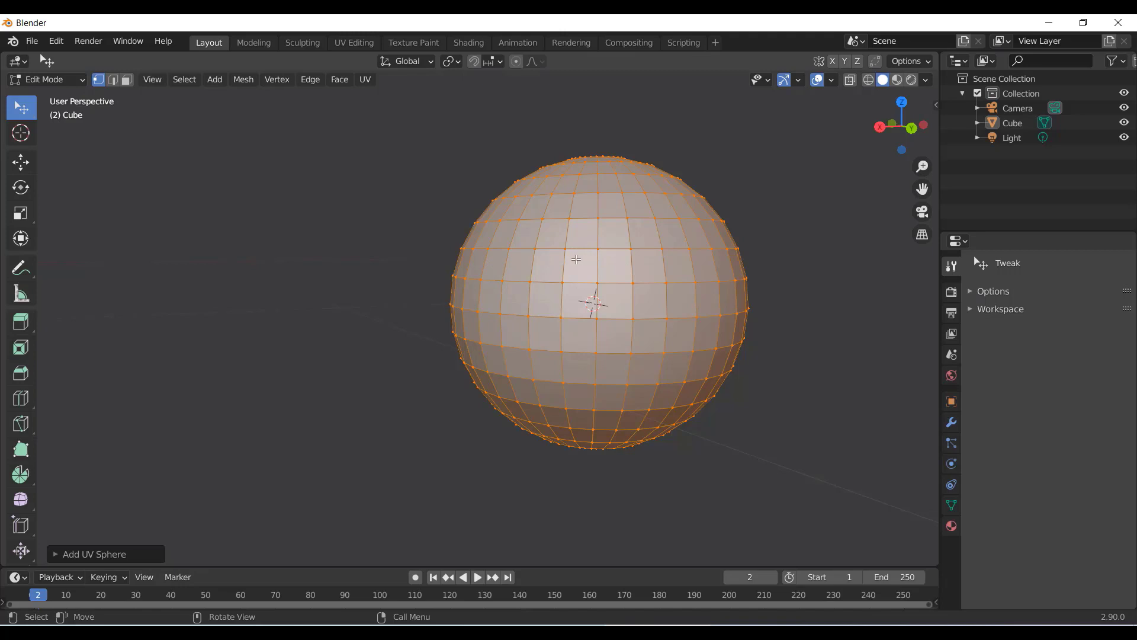
# Select individual vertices one at a time around the front upper middle of the UV sphere
pyautogui.click(629, 252)
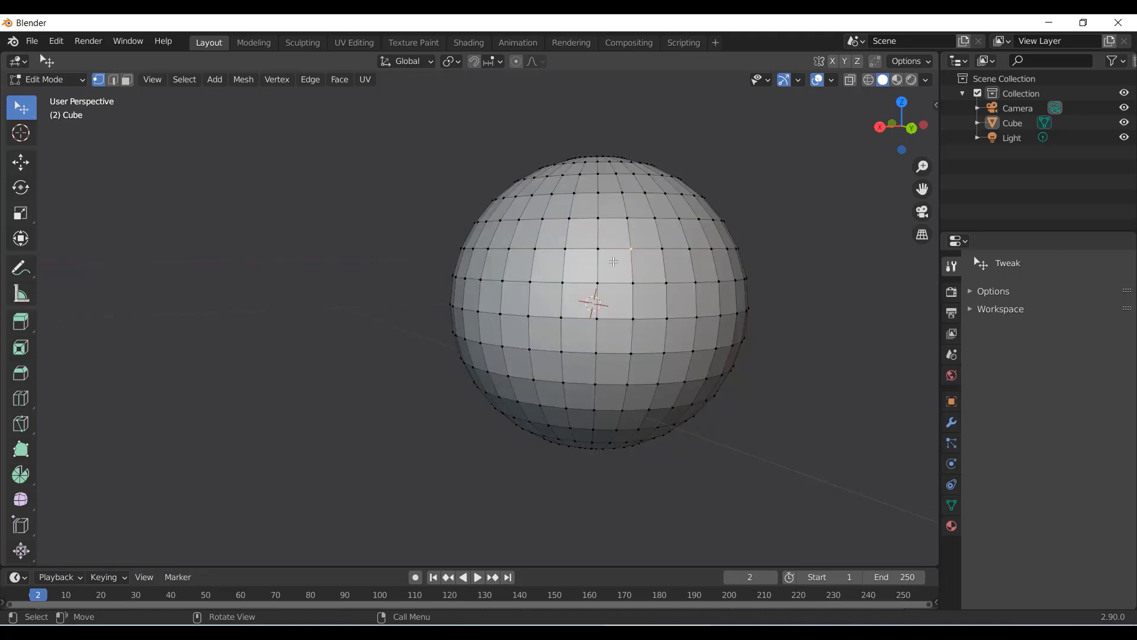
pyautogui.click(615, 264)
pyautogui.scroll(3, 596, 251)
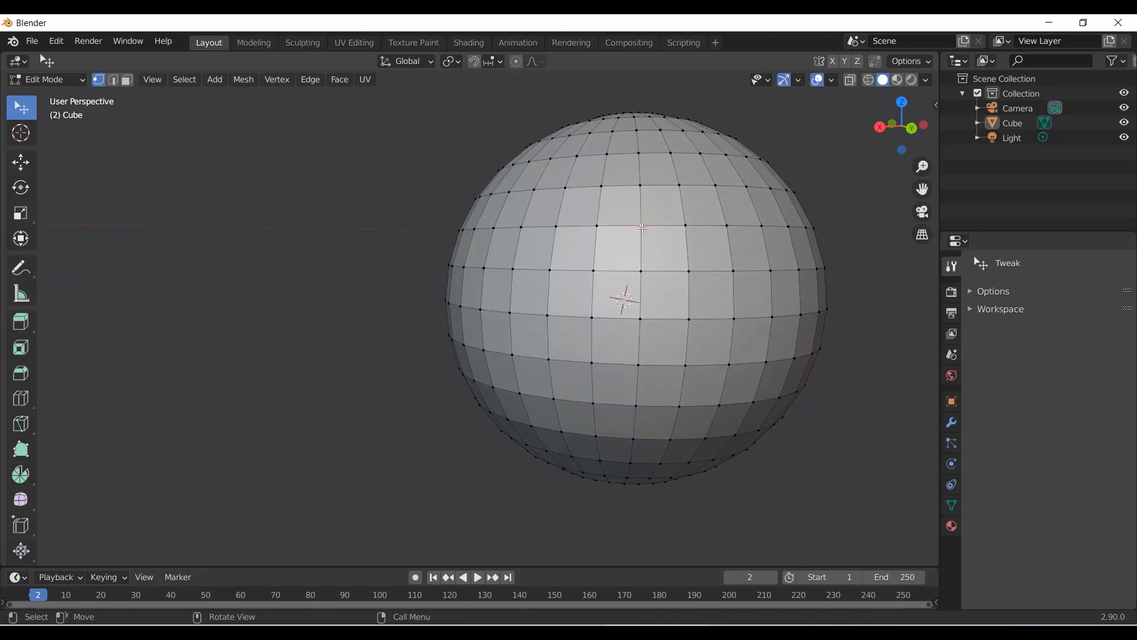
pyautogui.click(608, 257)
pyautogui.click(615, 240)
pyautogui.click(637, 244)
# Set the mesh selection to vertex mode and select an upper corner vertex of the cube
pyautogui.scroll(-8, 608, 294)
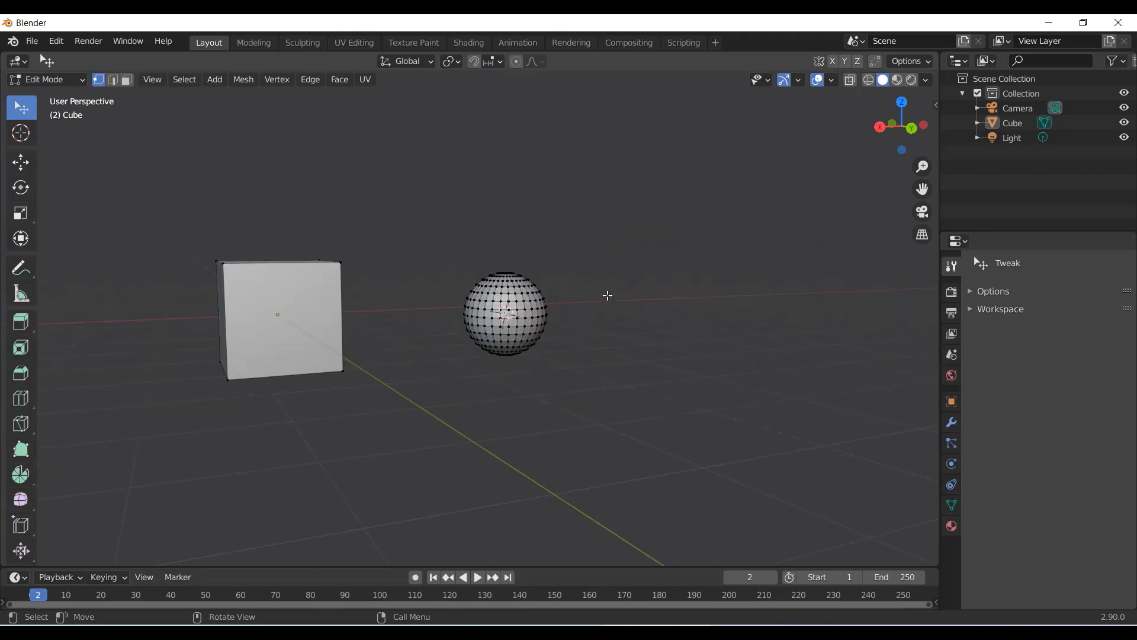
pyautogui.moveTo(432, 360); pyautogui.dragTo(375, 384, button='middle')
pyautogui.keyDown('shift'); pyautogui.moveTo(288, 385); pyautogui.dragTo(499, 351, button='middle'); pyautogui.keyUp('shift')
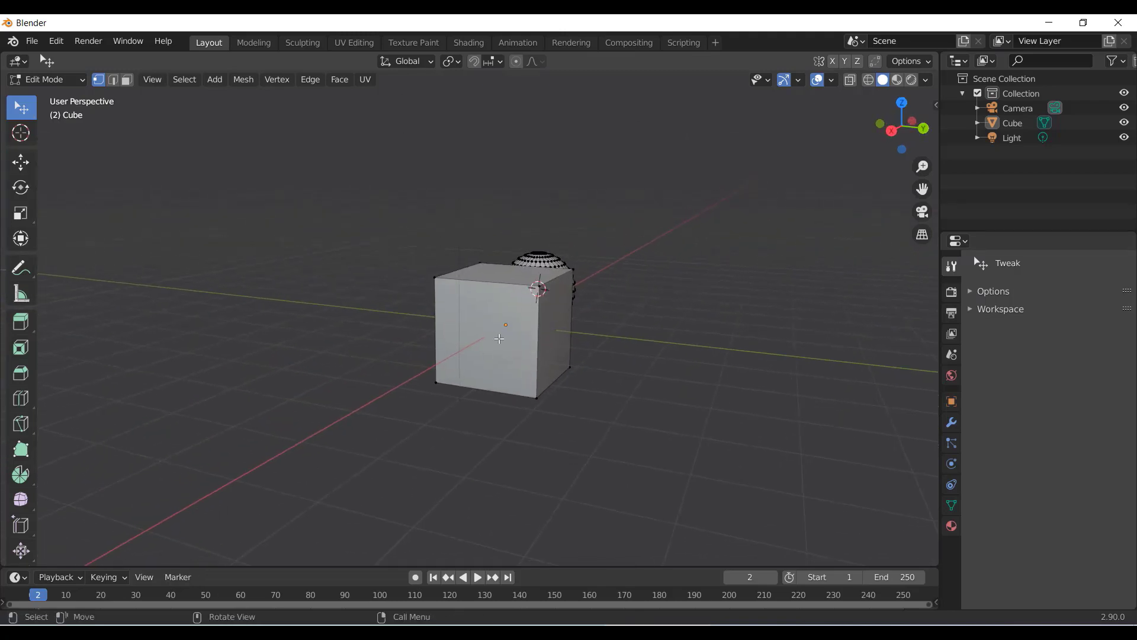
pyautogui.scroll(4, 500, 338)
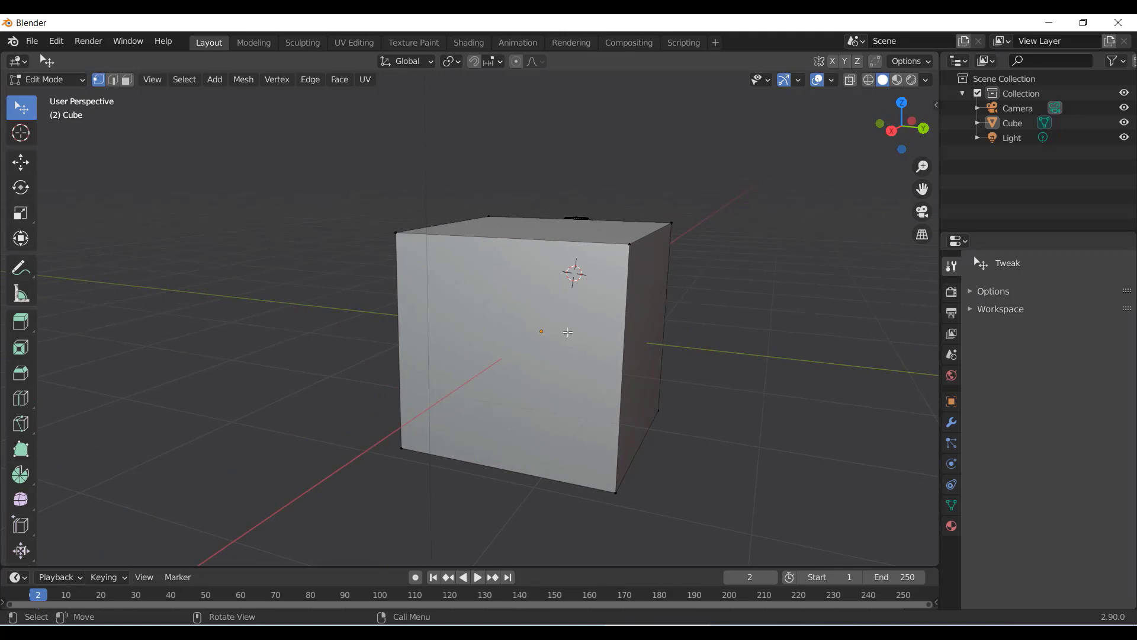
pyautogui.moveTo(567, 332); pyautogui.dragTo(546, 318, button='middle')
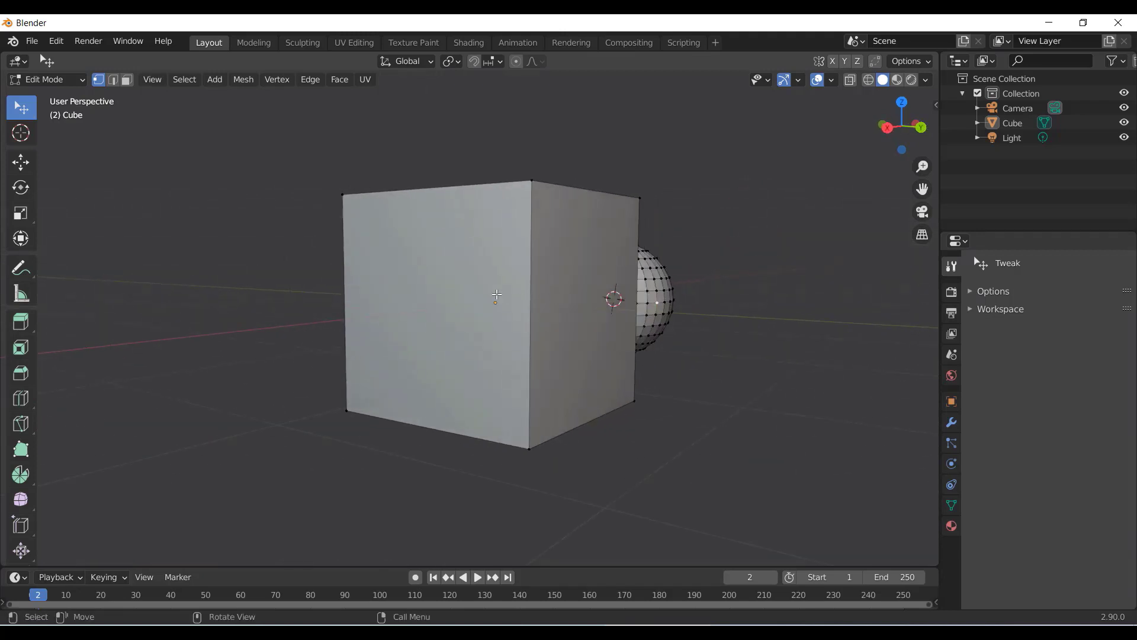
pyautogui.scroll(3, 496, 295)
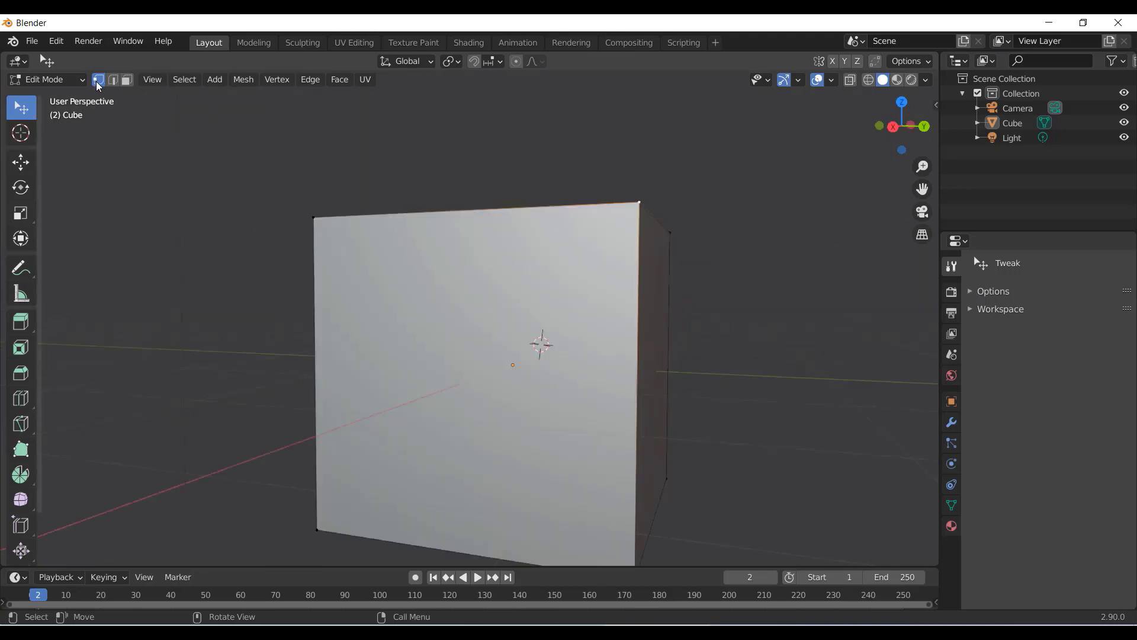
pyautogui.click(99, 82)
pyautogui.scroll(-2, 595, 341)
pyautogui.moveTo(595, 341); pyautogui.dragTo(563, 318, button='middle')
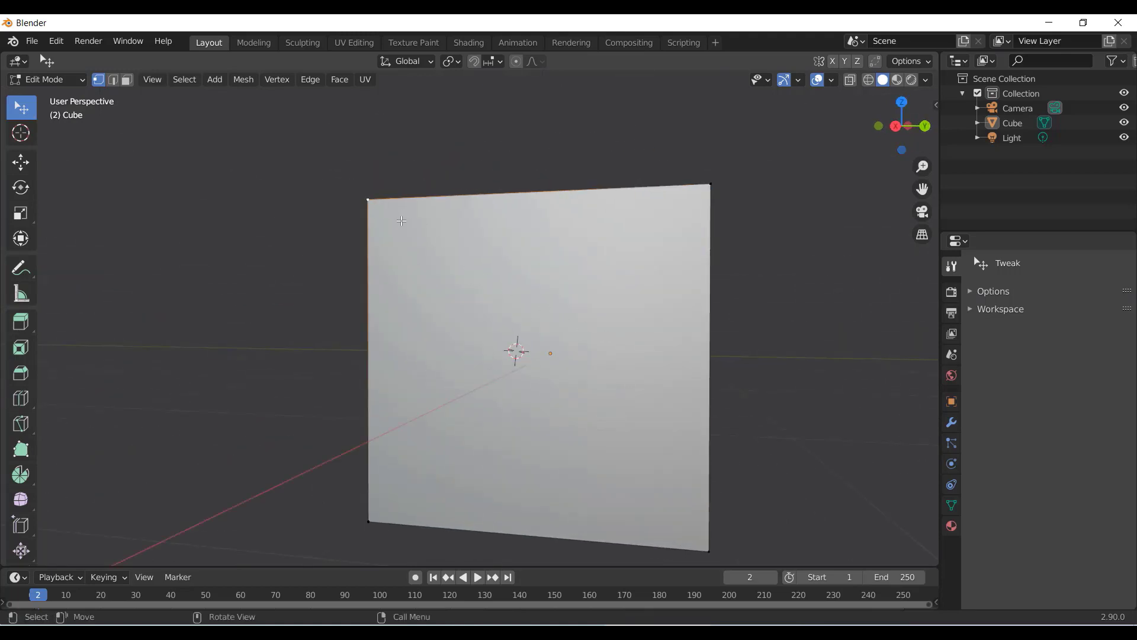
# Pull one upper corner vertex of the cube's front face sideways, well away from the cube
pyautogui.scroll(2, 397, 217)
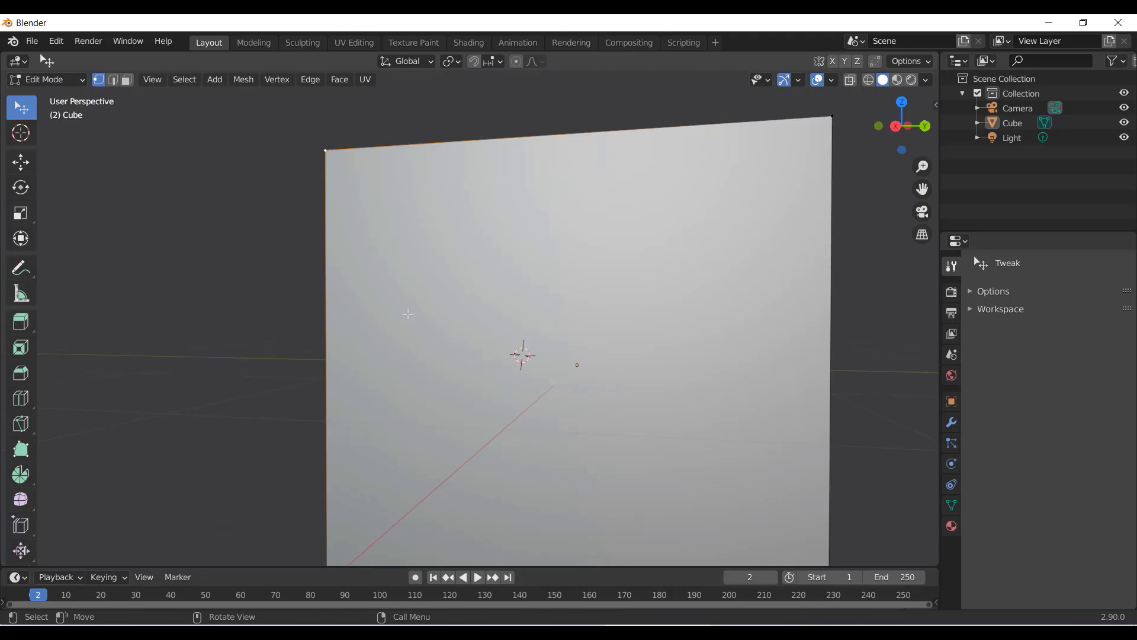
pyautogui.scroll(-4, 393, 256)
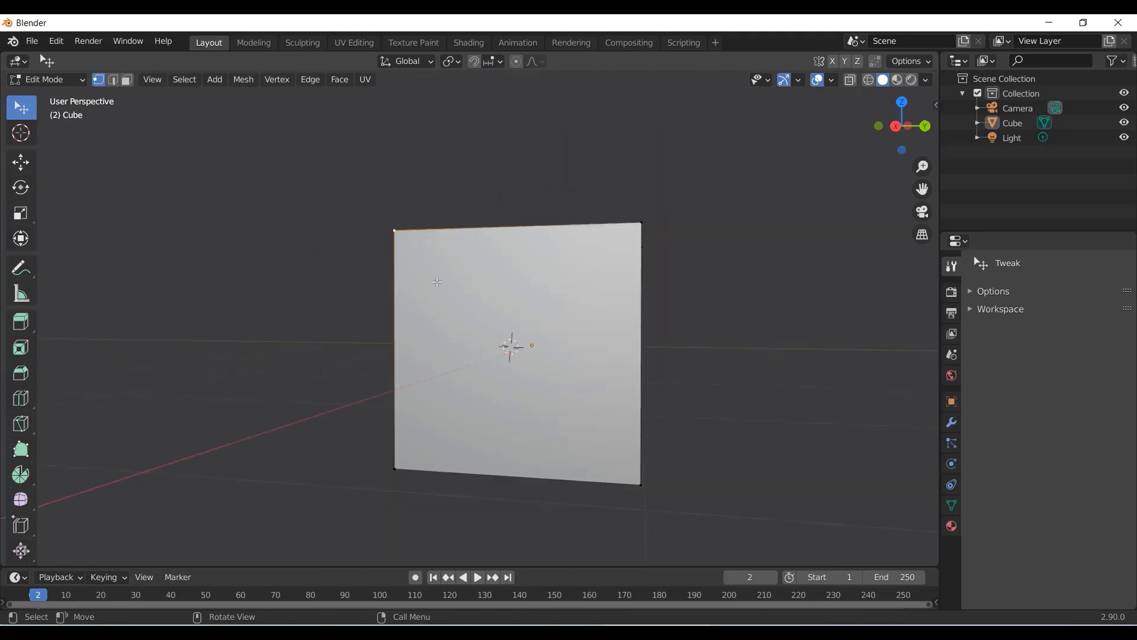
pyautogui.moveTo(438, 279); pyautogui.dragTo(446, 308, button='middle')
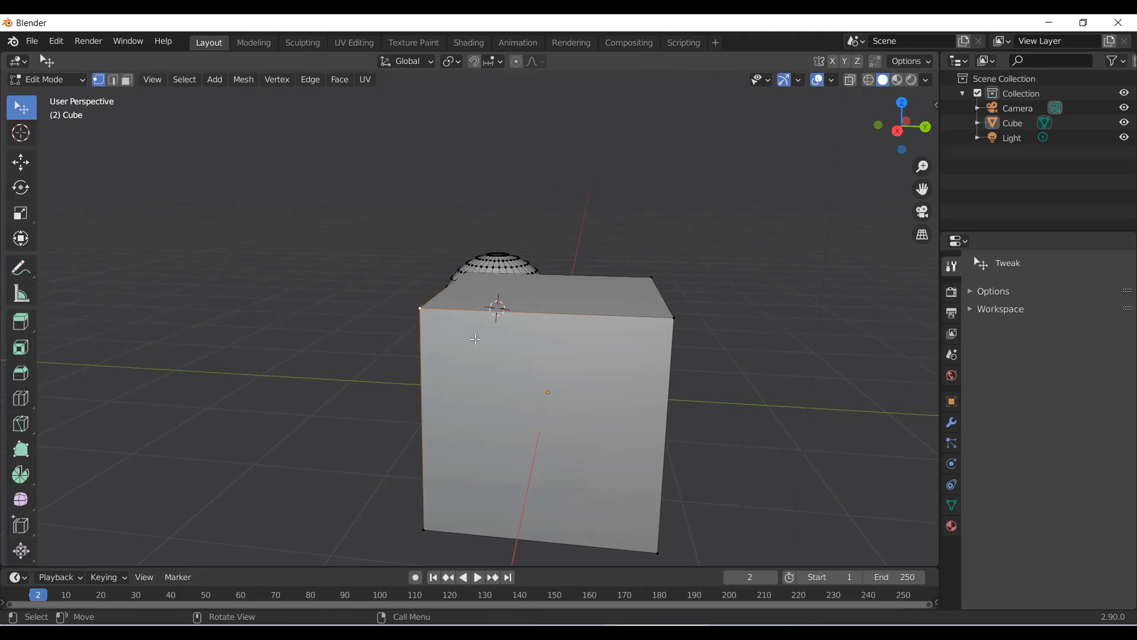
pyautogui.moveTo(499, 386); pyautogui.dragTo(491, 312, button='middle')
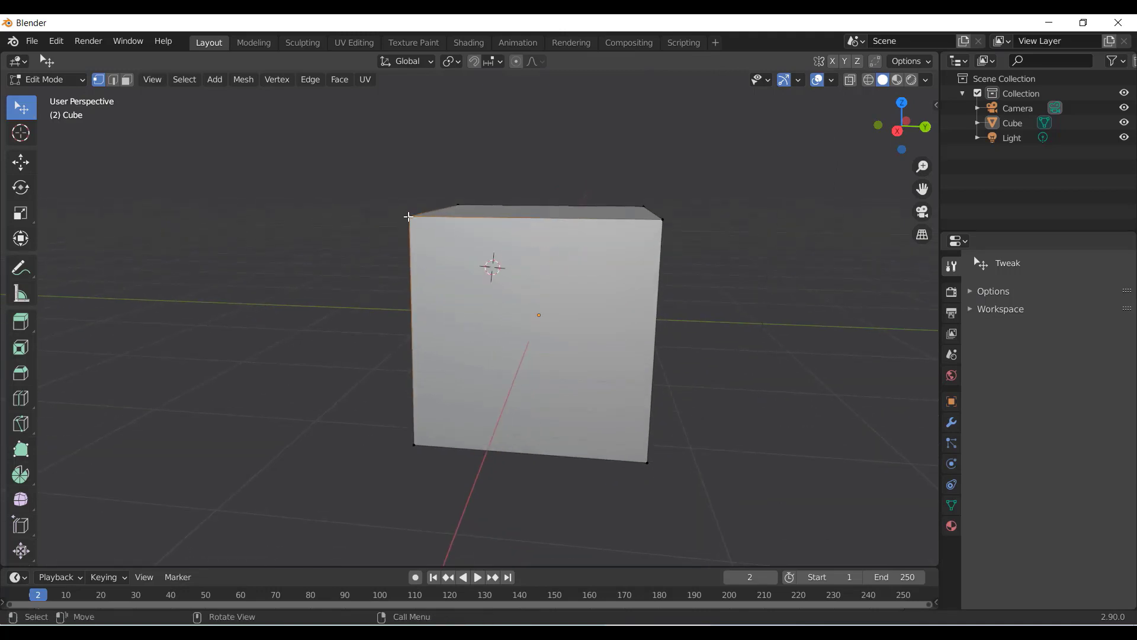
pyautogui.moveTo(409, 214); pyautogui.dragTo(217, 226)
# Pull the cube's diagonally opposite upper corner vertex outward toward the sphere's side
pyautogui.moveTo(368, 296); pyautogui.dragTo(526, 310, button='middle')
pyautogui.click(525, 309)
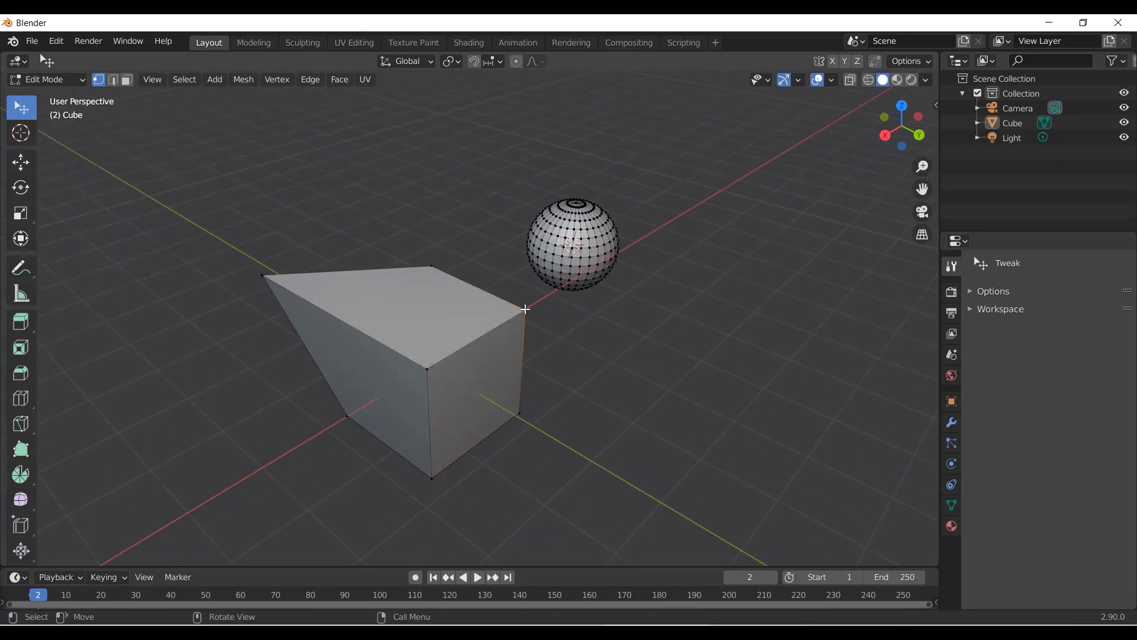
pyautogui.moveTo(525, 308); pyautogui.dragTo(678, 282)
# Pull two separate vertices on the cube-facing side of the UV sphere outward to form two pointed spikes
pyautogui.scroll(-2, 426, 392)
pyautogui.moveTo(437, 410); pyautogui.dragTo(287, 350, button='middle')
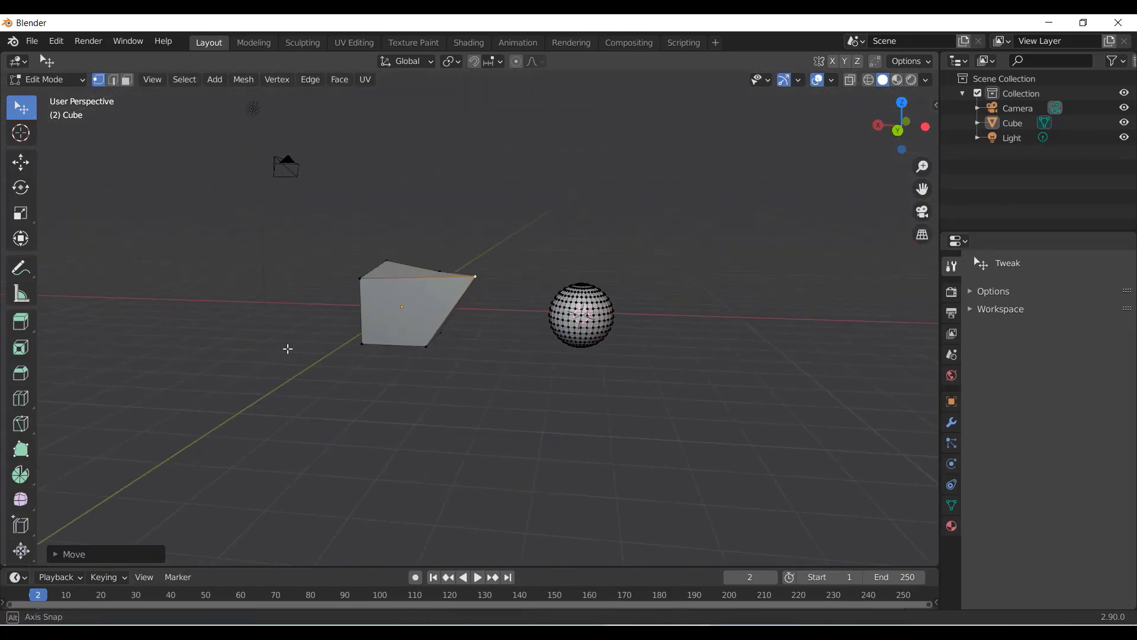
pyautogui.scroll(6, 551, 307)
pyautogui.moveTo(599, 309); pyautogui.dragTo(535, 333, button='middle')
pyautogui.scroll(3, 592, 324)
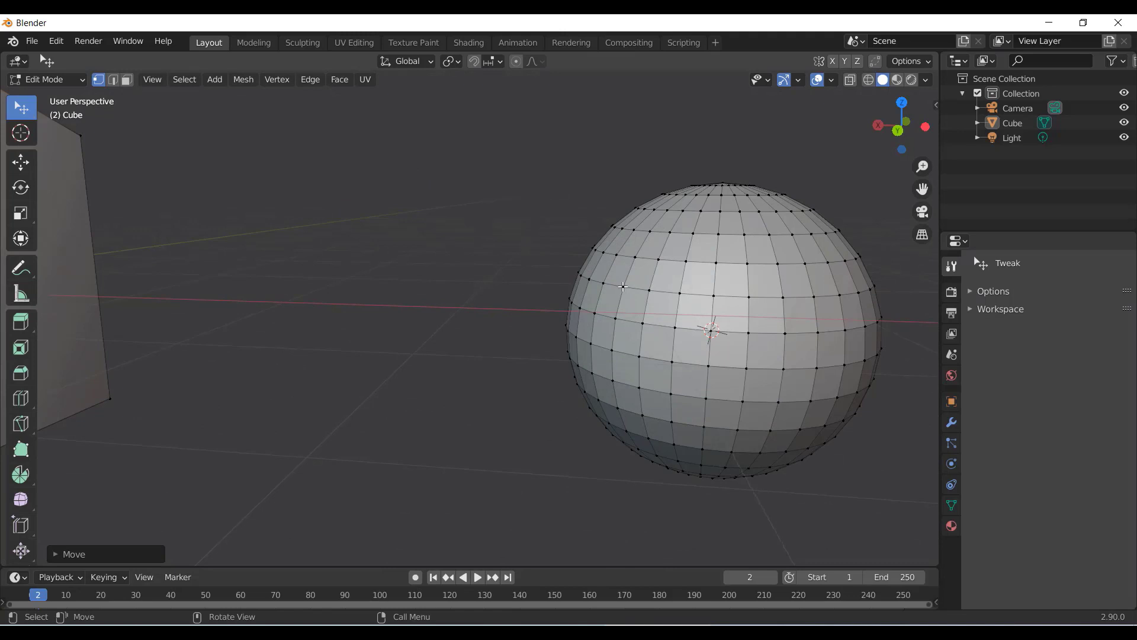
pyautogui.hotkey('alt', 'a')
pyautogui.moveTo(623, 287); pyautogui.dragTo(533, 279)
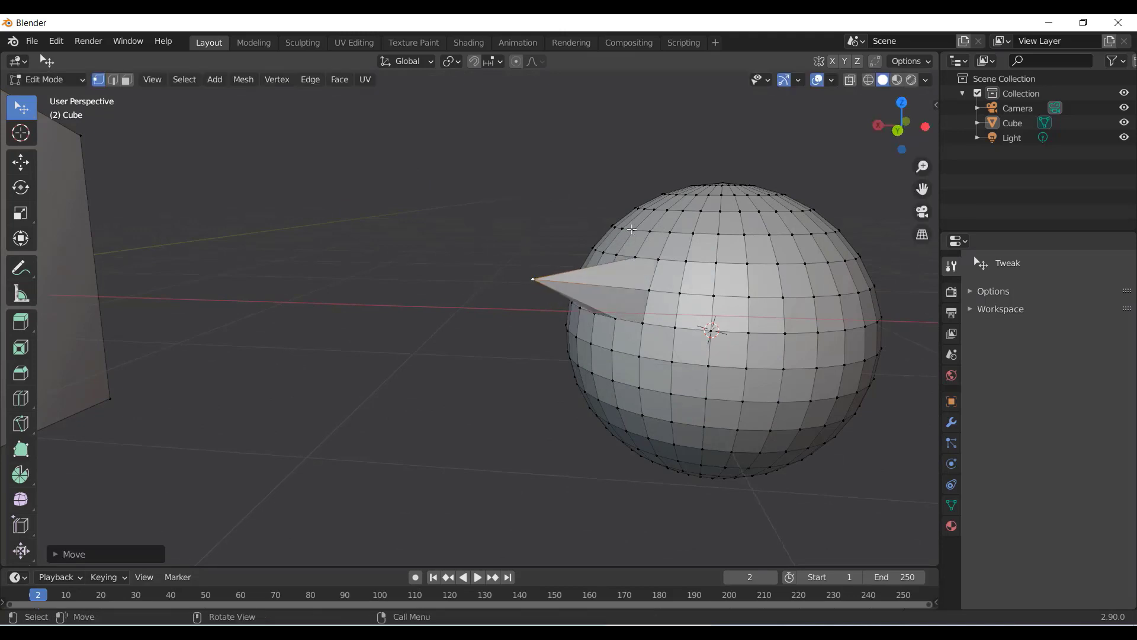
pyautogui.moveTo(623, 229); pyautogui.dragTo(572, 193)
pyautogui.moveTo(663, 336); pyautogui.dragTo(607, 332, button='middle')
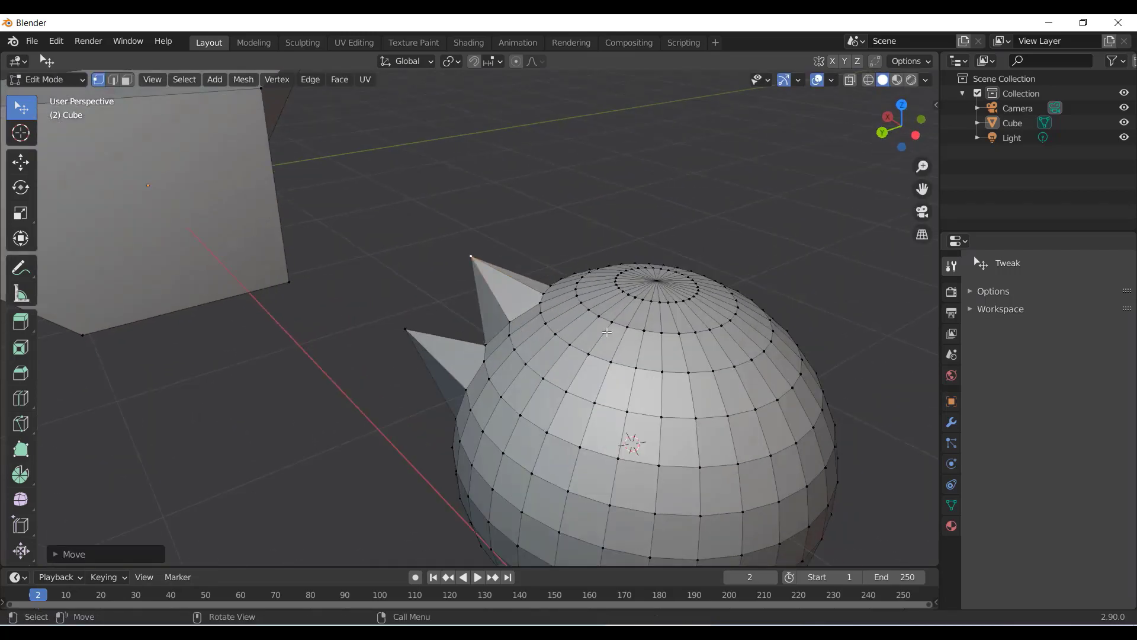
# Pull another vertex on the upper part of the UV sphere outward
pyautogui.moveTo(597, 316); pyautogui.dragTo(563, 267)
pyautogui.scroll(-3, 539, 404)
pyautogui.moveTo(543, 397); pyautogui.dragTo(519, 379, button='middle')
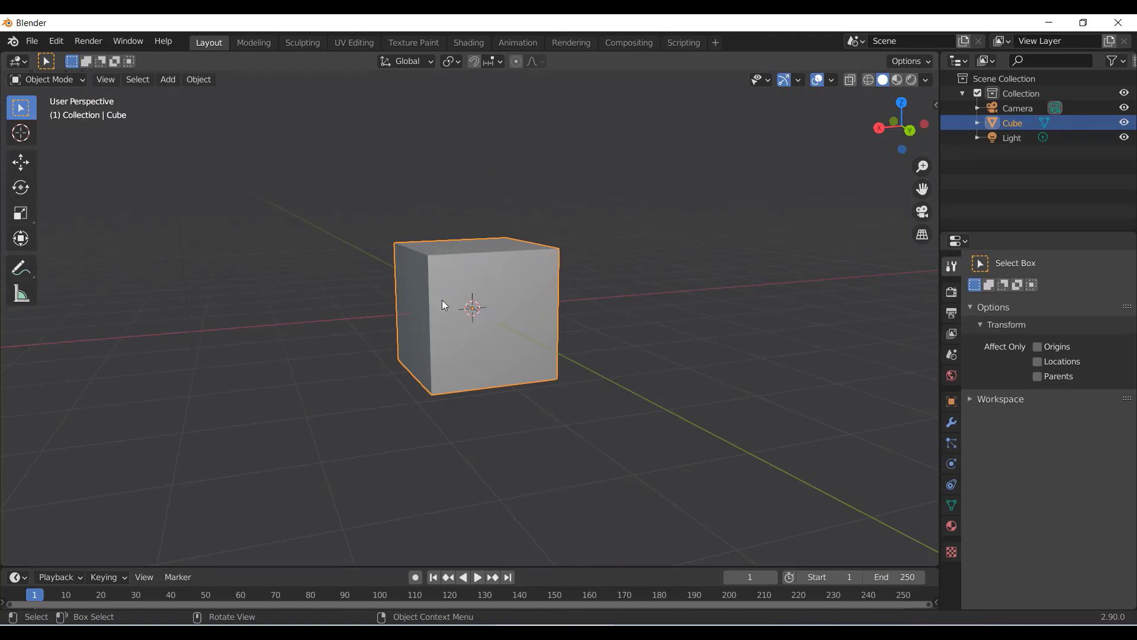
# Select the default cube in the new scene and put it into Edit Mode
pyautogui.click(350, 227)
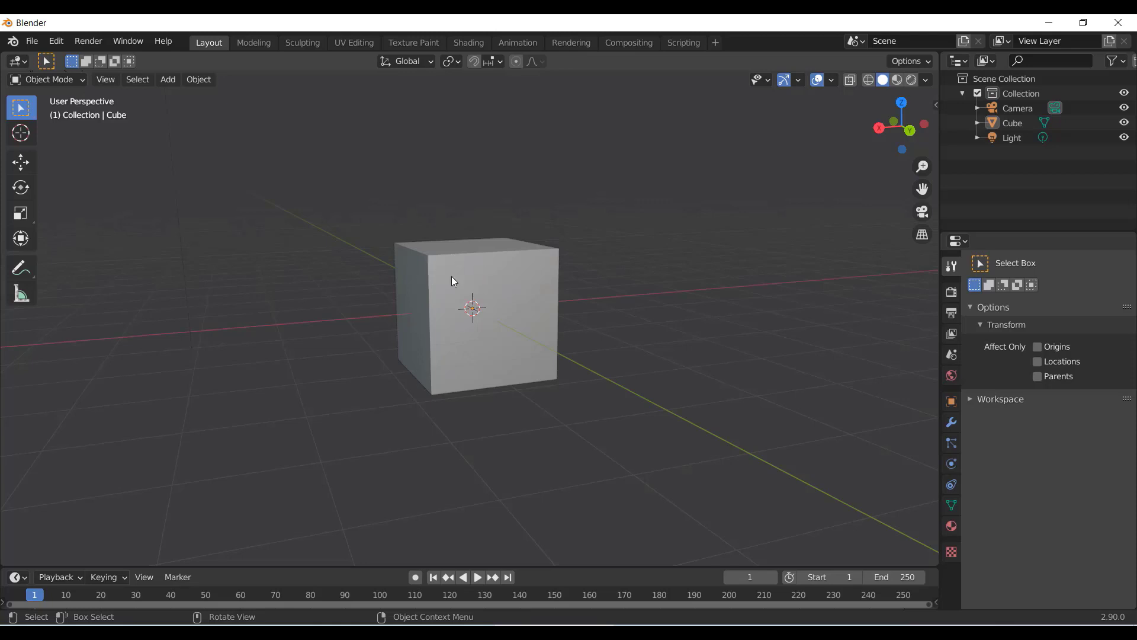
pyautogui.click(466, 277)
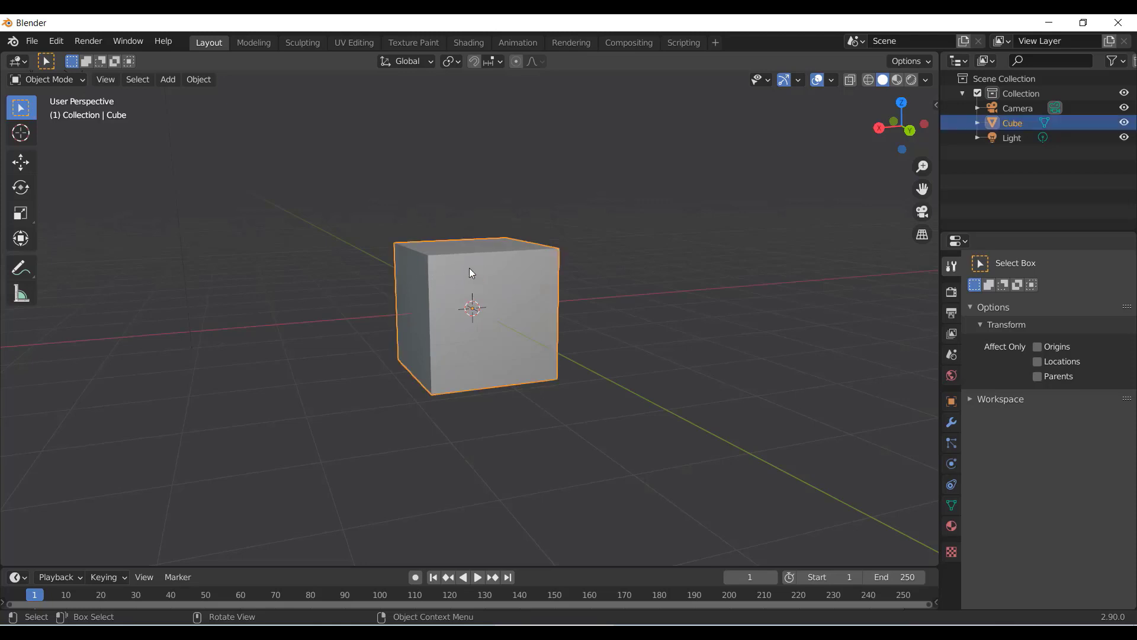
pyautogui.click(63, 80)
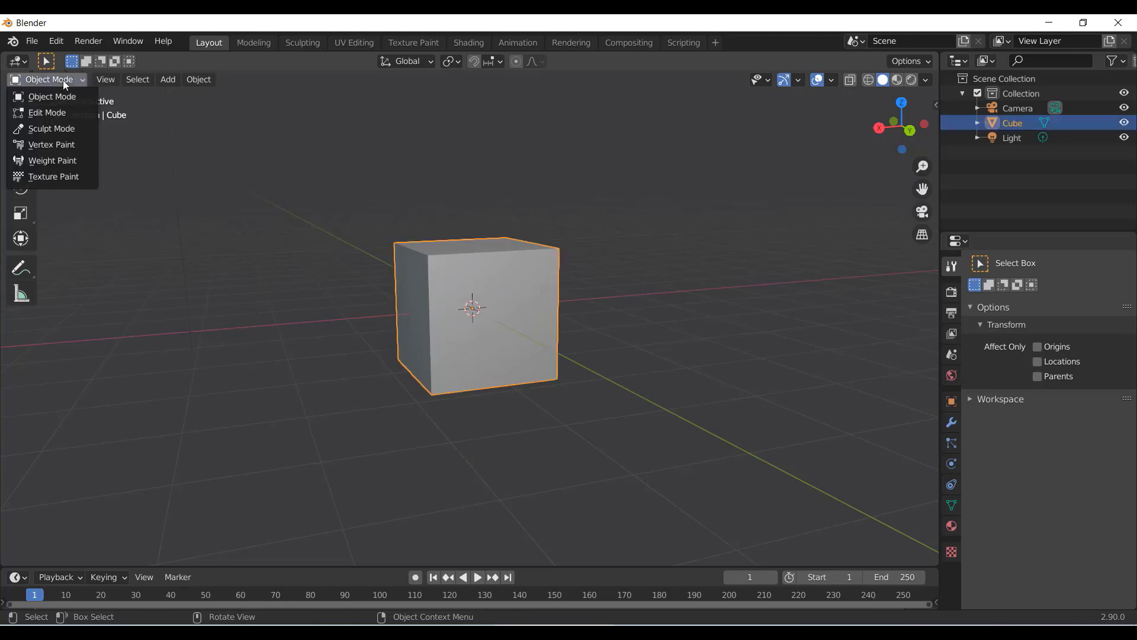
pyautogui.click(50, 113)
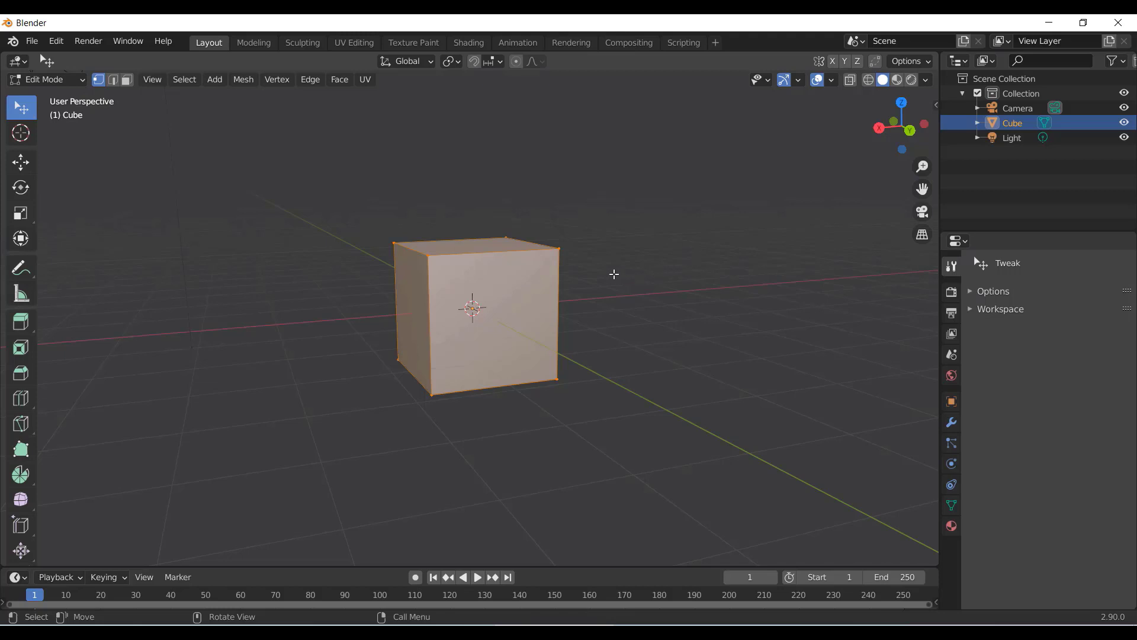
# Return the cube to Object Mode and deselect it
pyautogui.click(61, 81)
pyautogui.click(59, 97)
pyautogui.click(388, 268)
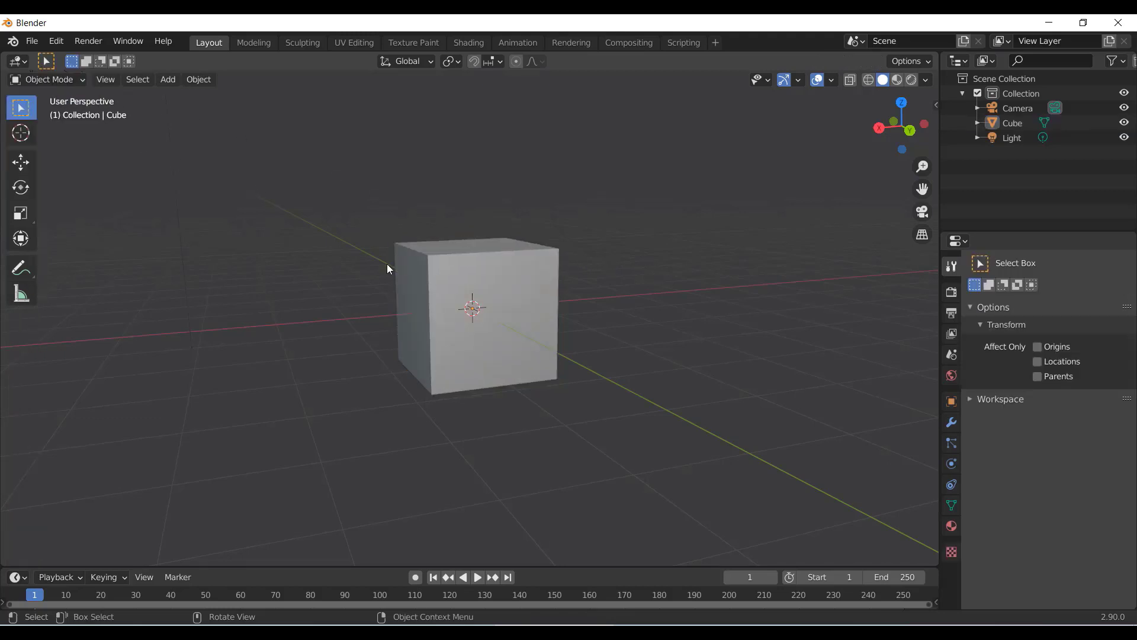
# Add a UV sphere as a separate object and move it out of the cube to stand beside it
pyautogui.click(169, 80)
pyautogui.click(169, 80)
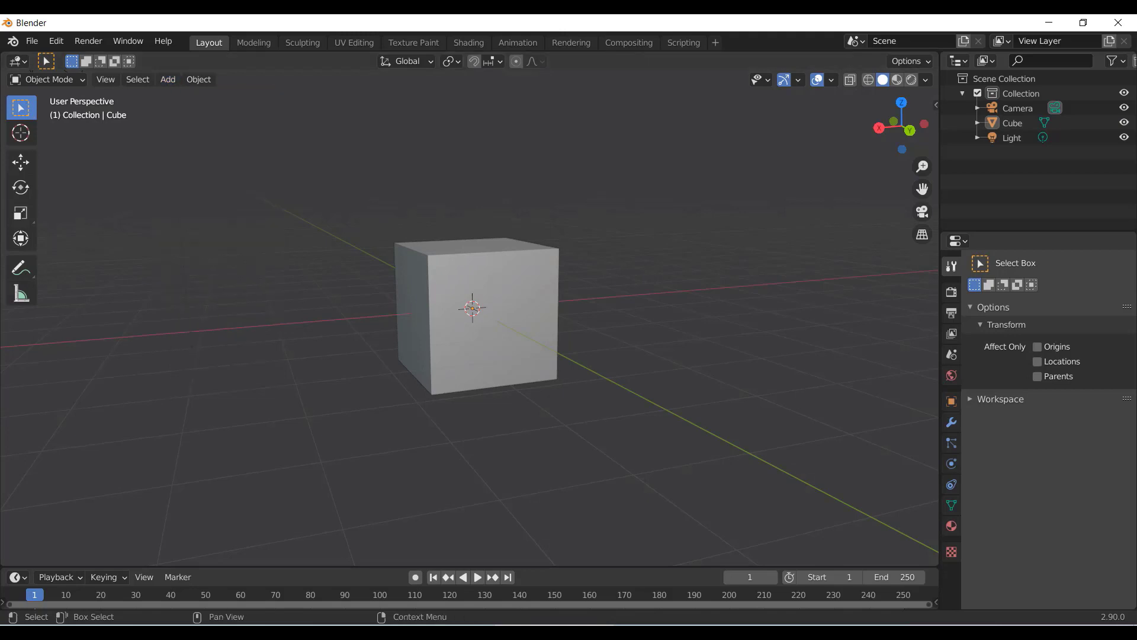
pyautogui.click(170, 80)
pyautogui.moveTo(180, 97)
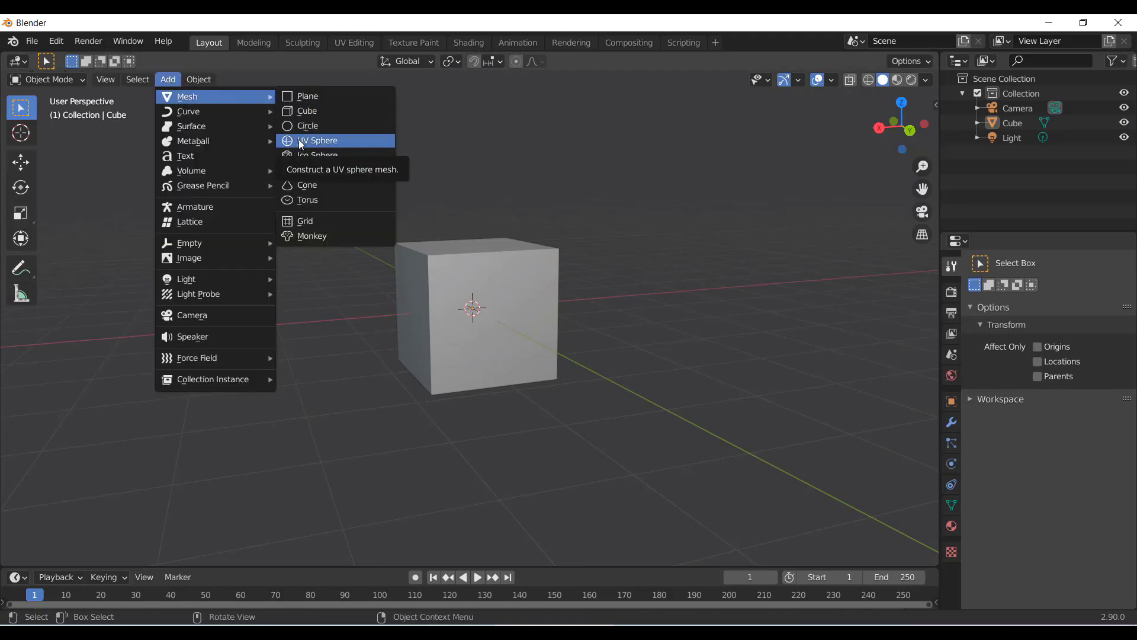
pyautogui.click(321, 146)
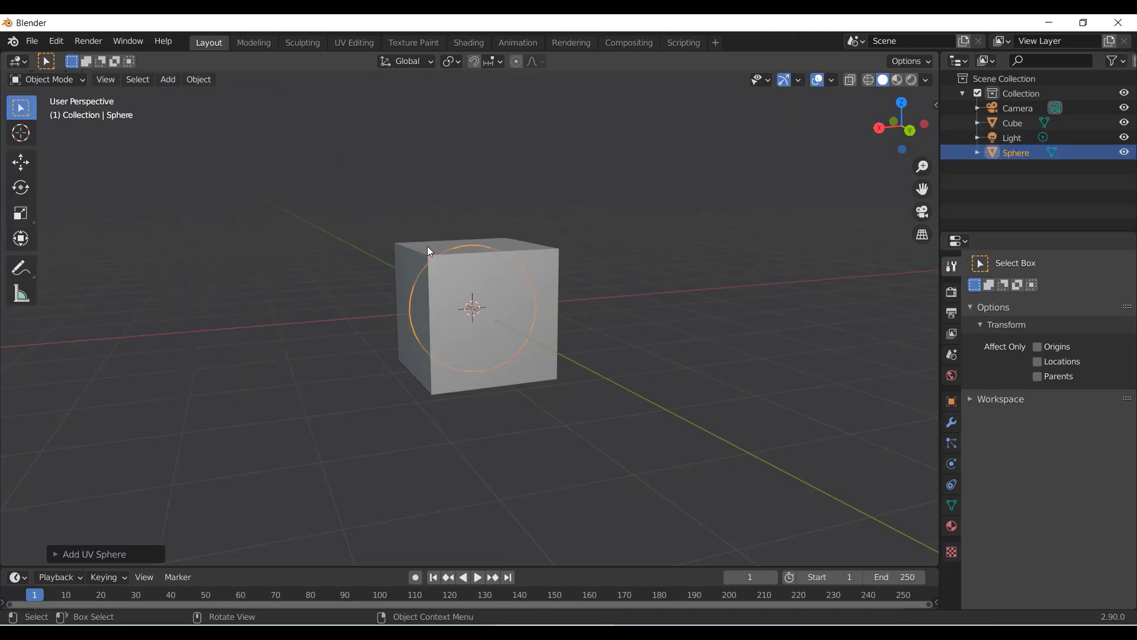
pyautogui.press('g')
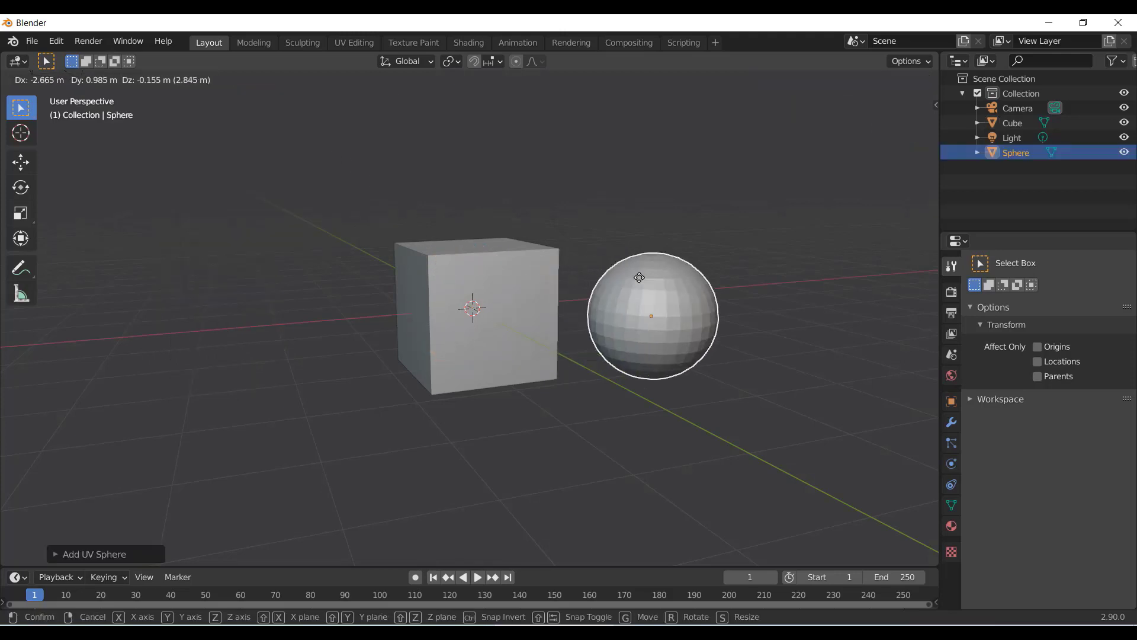
pyautogui.click(663, 279)
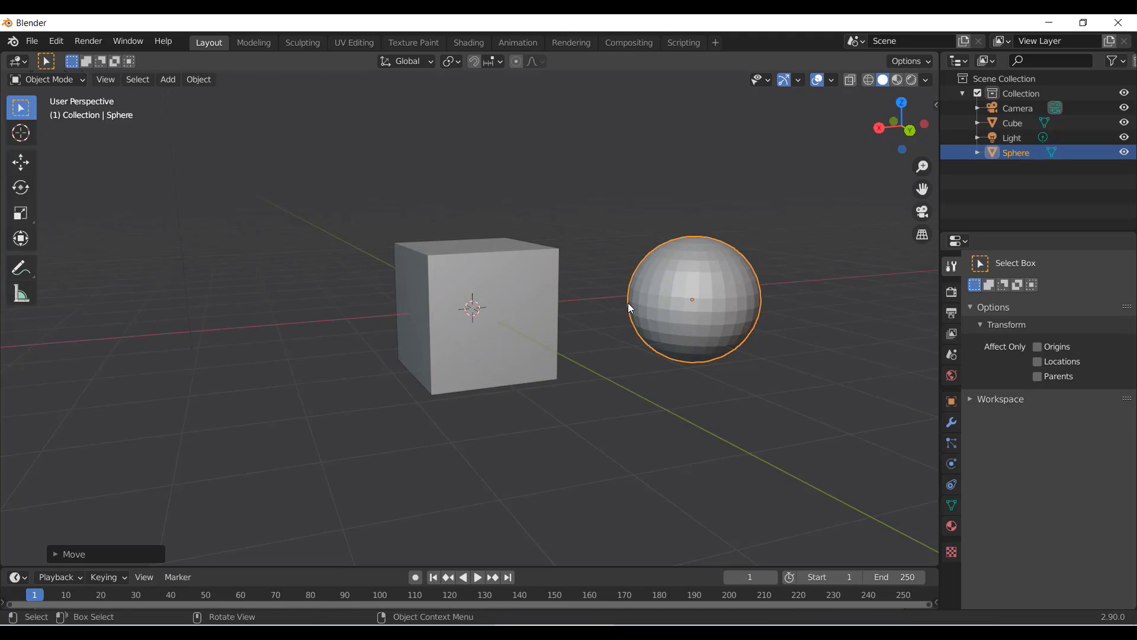
# Select only the UV sphere and switch it to Edit Mode
pyautogui.click(627, 252)
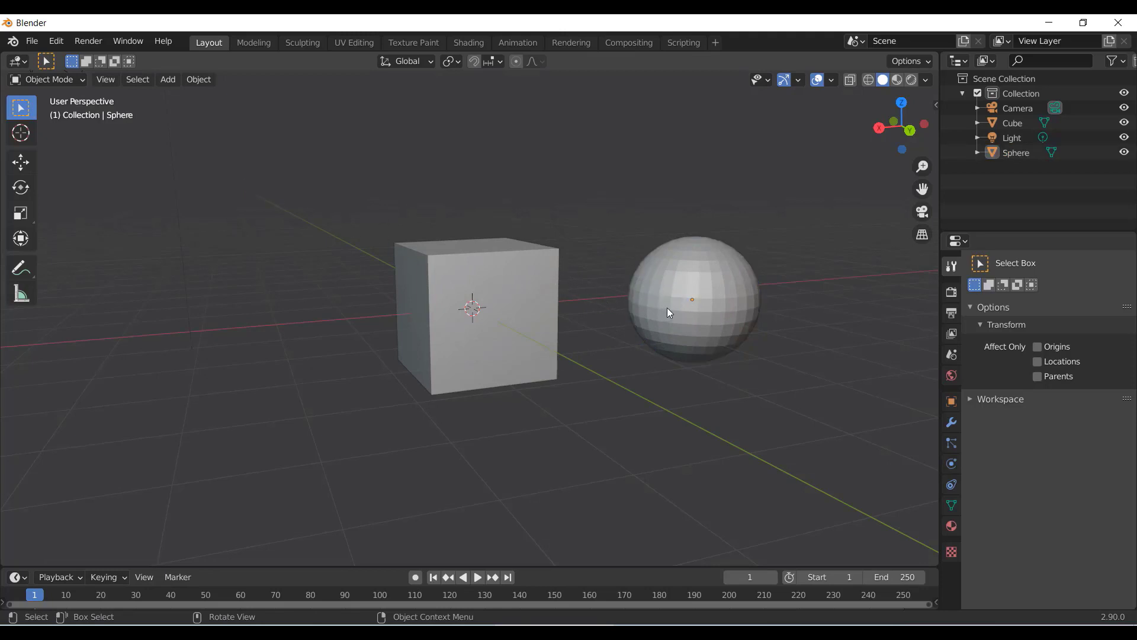
pyautogui.click(685, 283)
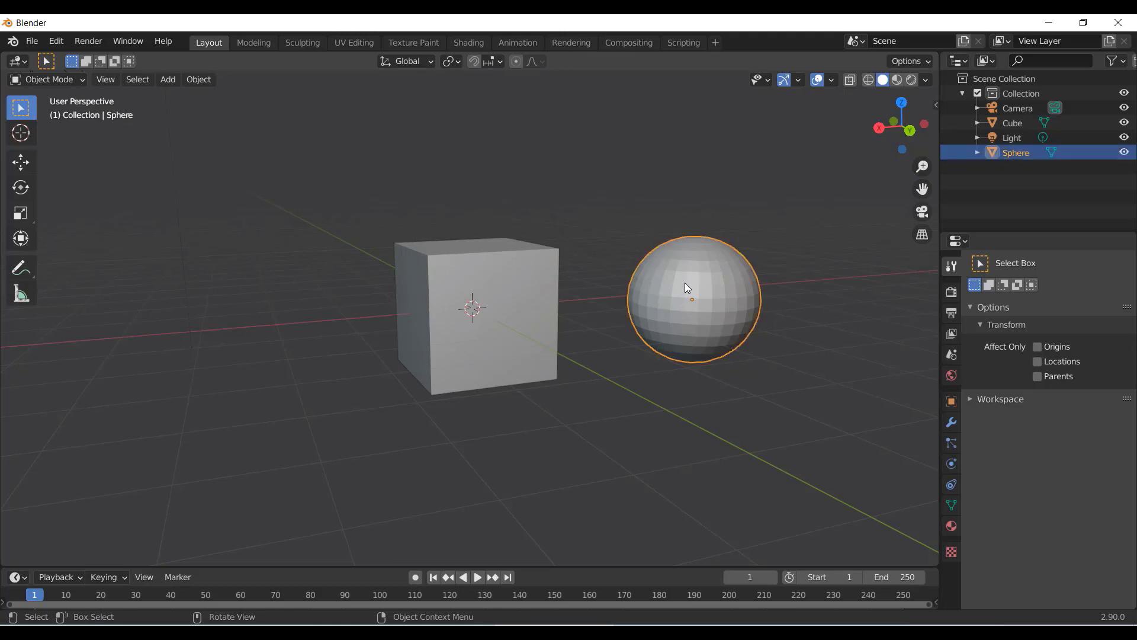
pyautogui.click(79, 78)
pyautogui.click(61, 112)
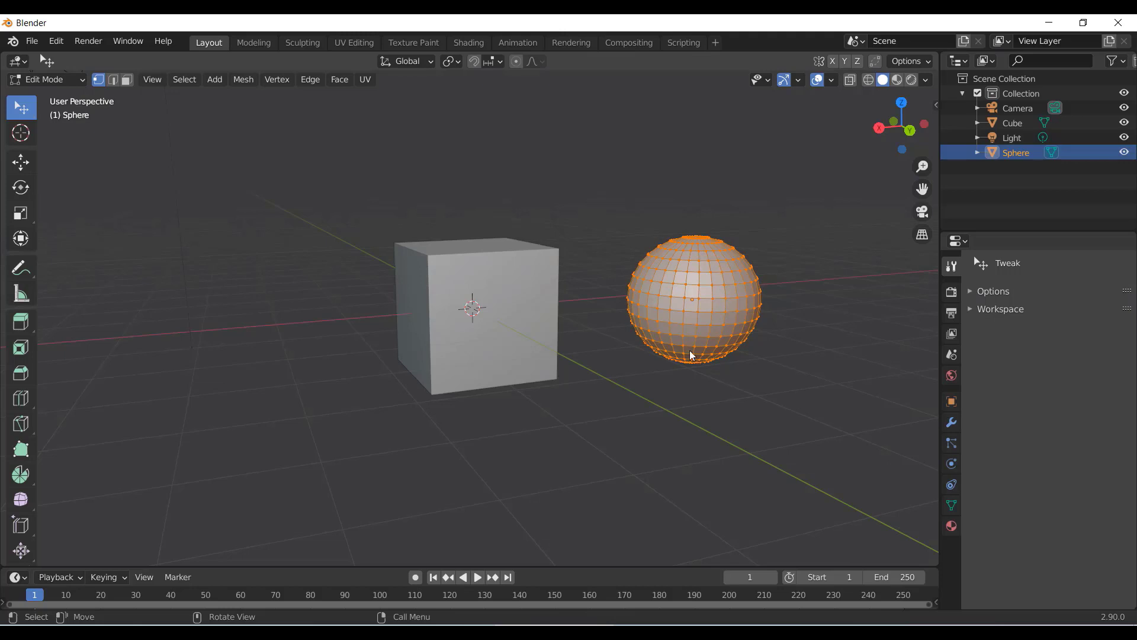
# Try pulling one vertex of the sphere toward the cube, undo the move and select the whole sphere mesh
pyautogui.click(651, 292)
pyautogui.scroll(2, 652, 290)
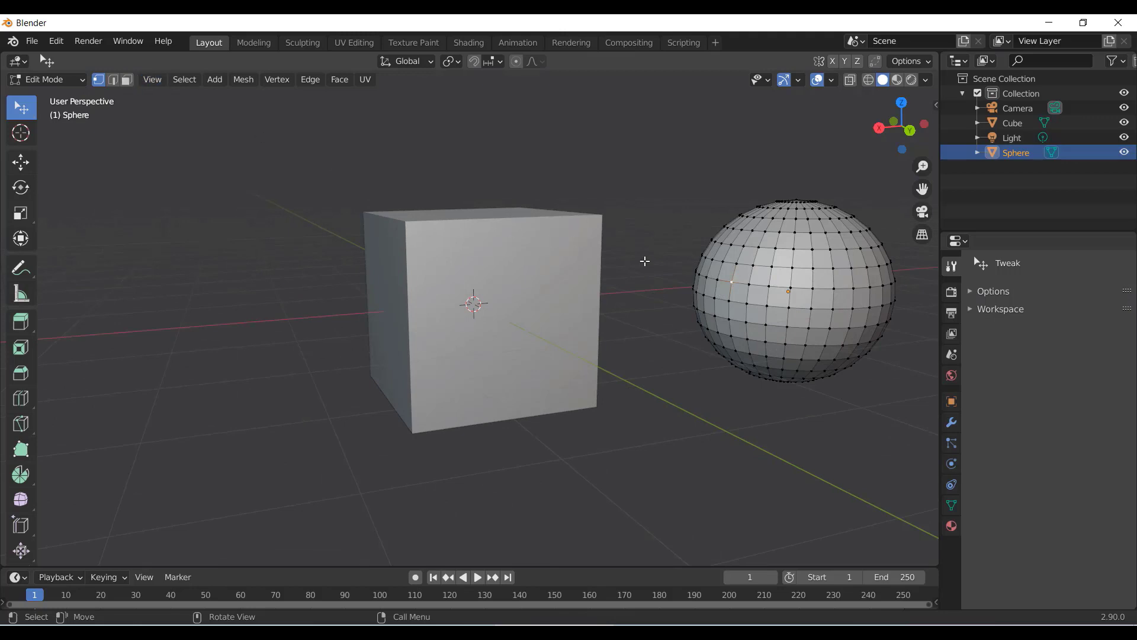
pyautogui.moveTo(731, 285); pyautogui.dragTo(692, 283)
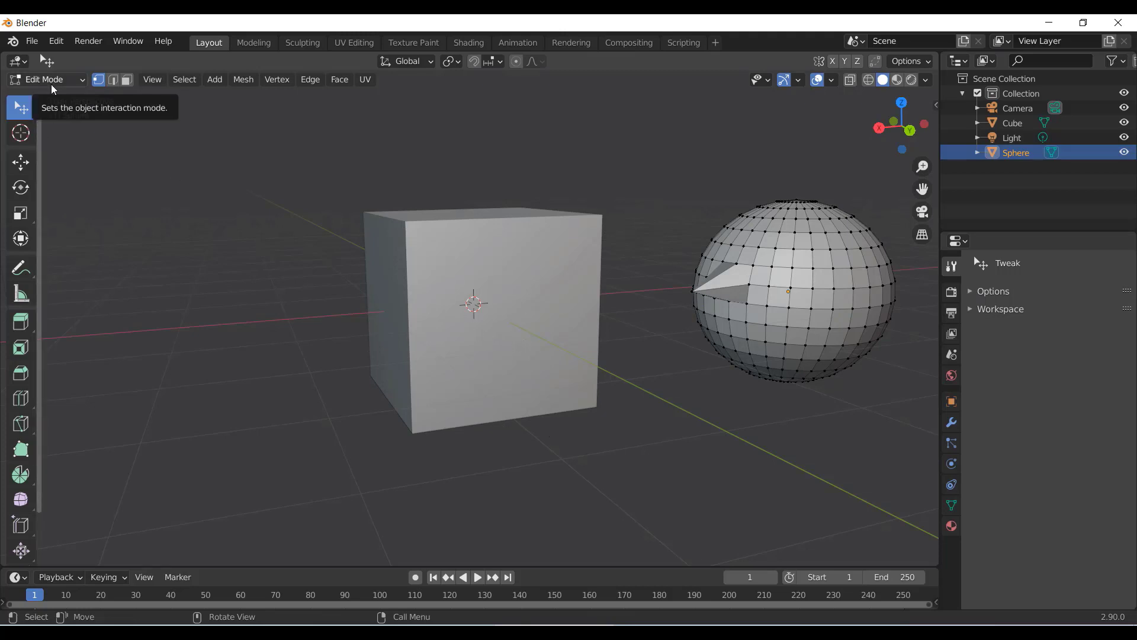
pyautogui.hotkey('ctrl', 'z')
pyautogui.press('a')
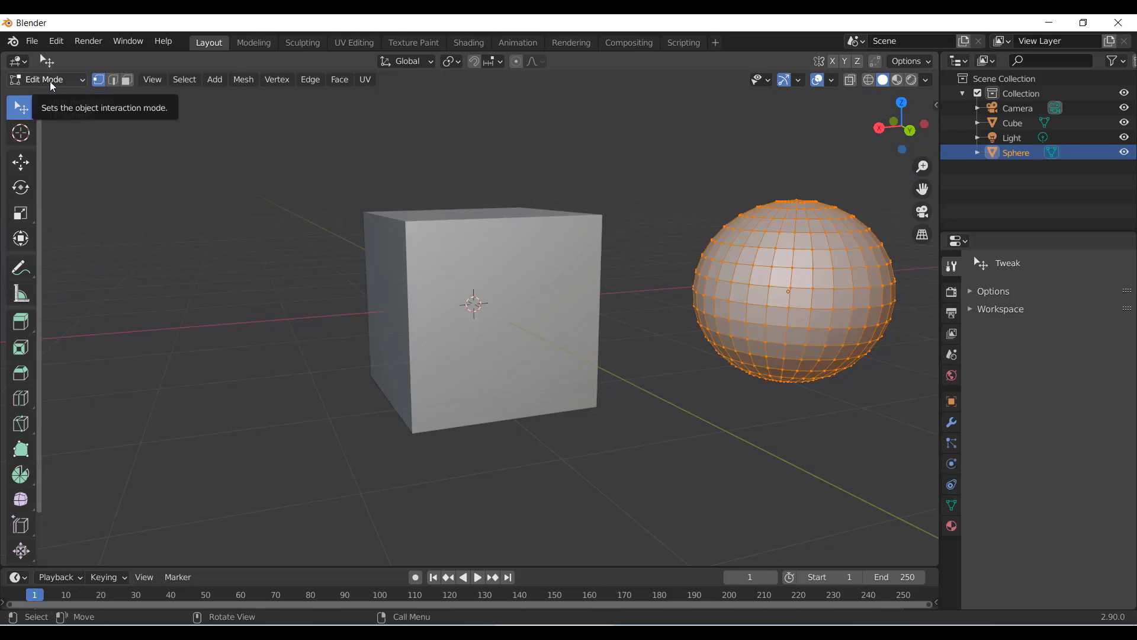
# Go back to Object Mode, box-select both the cube and the sphere, and enter Edit Mode on them together
pyautogui.click(51, 84)
pyautogui.click(50, 98)
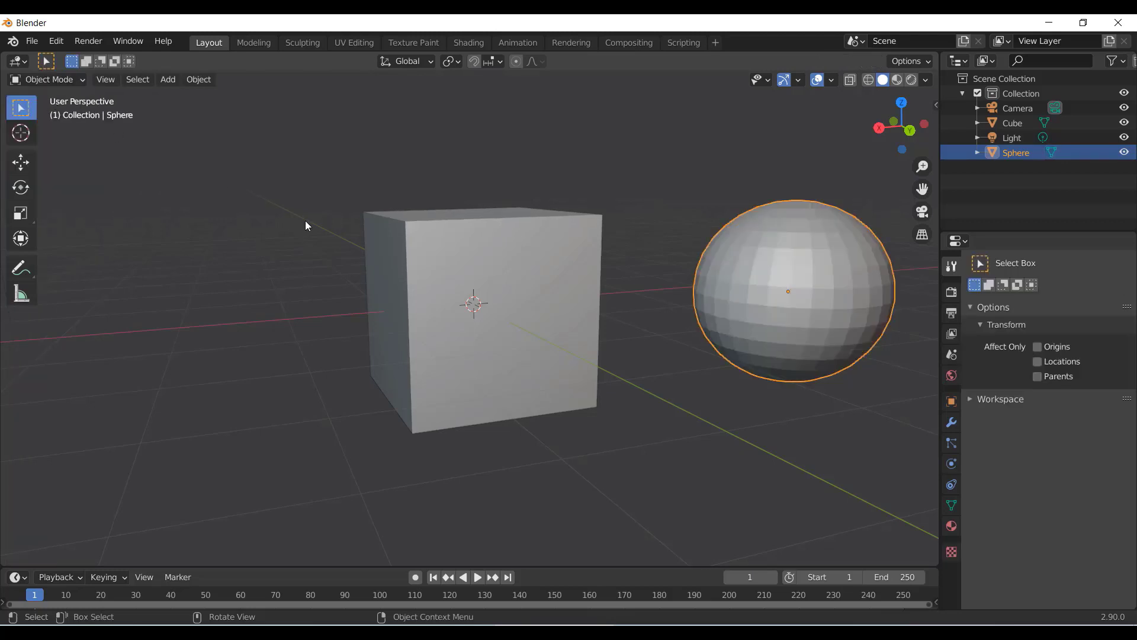
pyautogui.moveTo(334, 198); pyautogui.dragTo(826, 457)
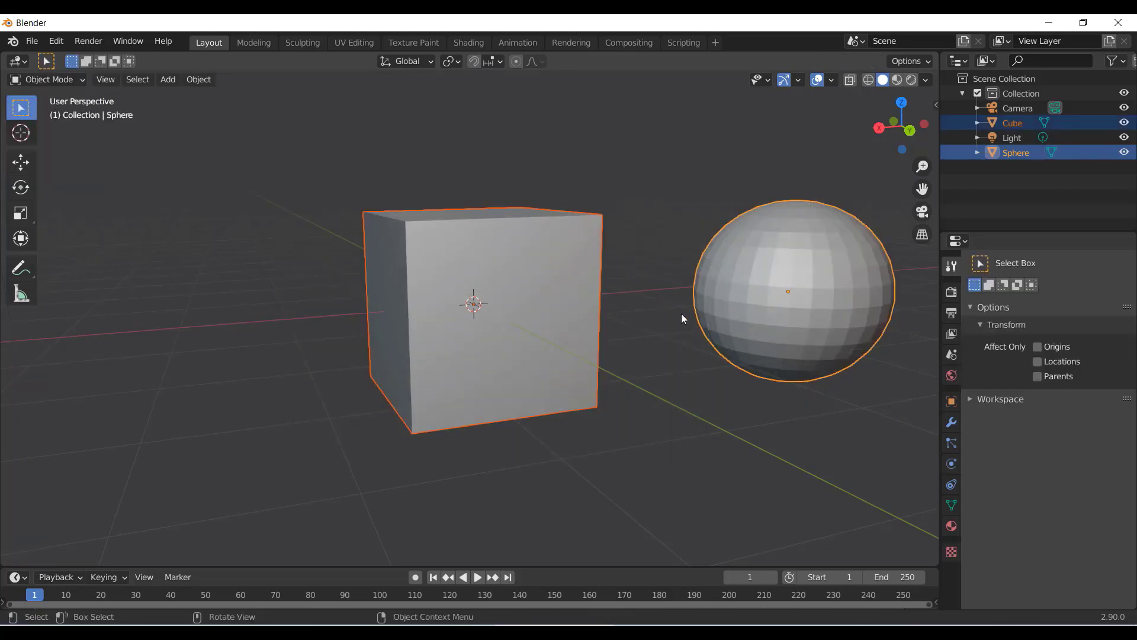
pyautogui.moveTo(305, 168); pyautogui.dragTo(732, 381)
pyautogui.click(54, 80)
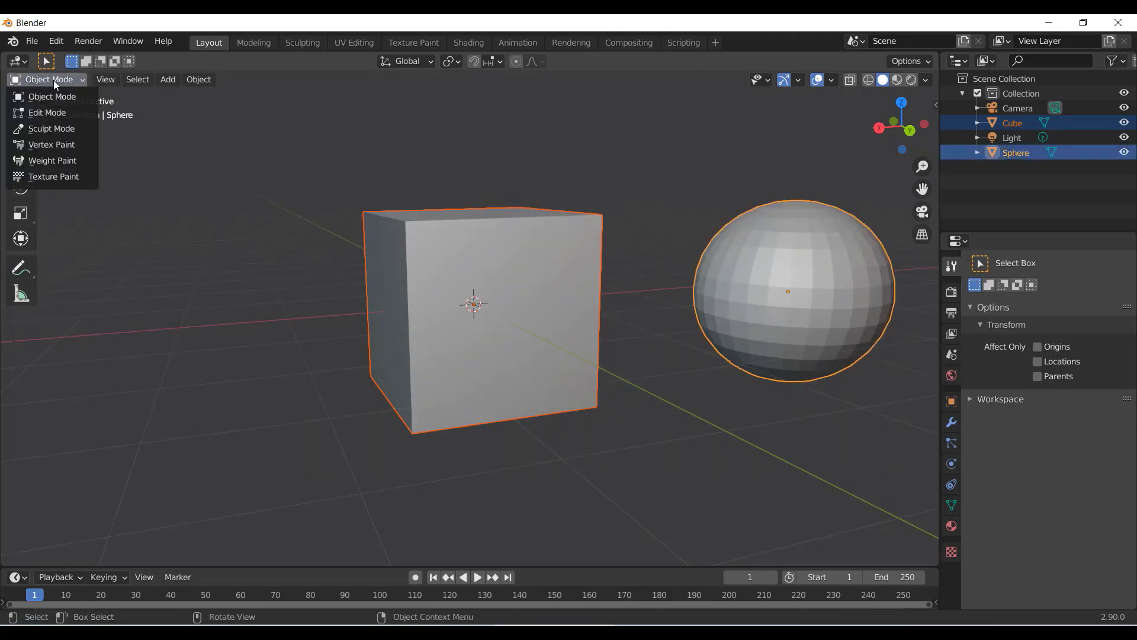
pyautogui.click(54, 117)
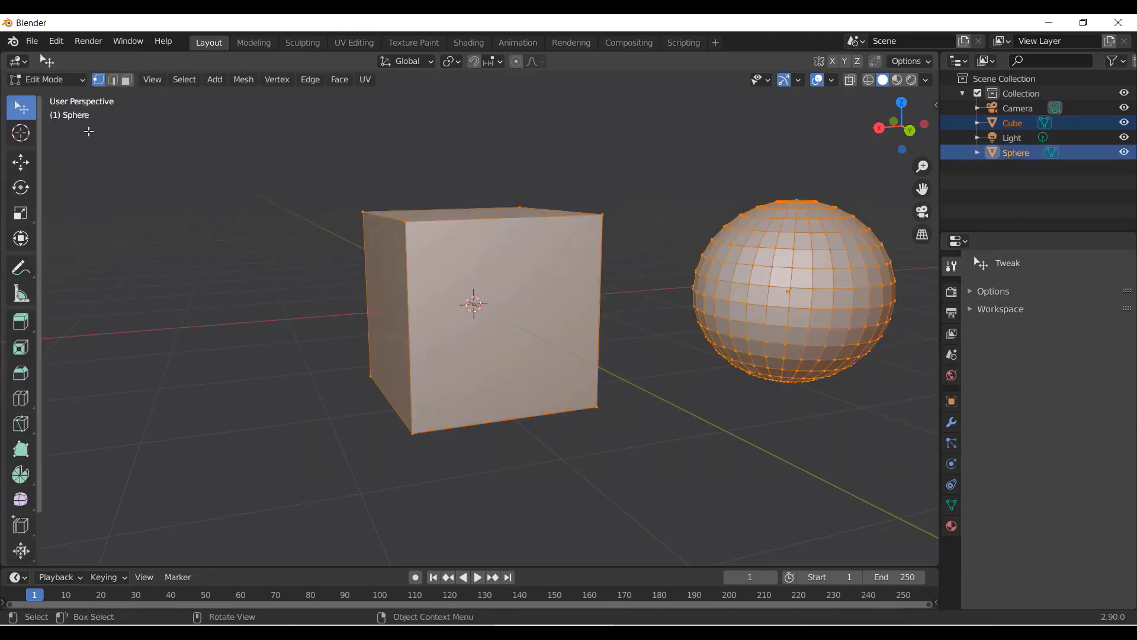
# Pull the far upper corner vertex of the cube outward and the neighbouring front upper corner vertex outward and down
pyautogui.click(361, 211)
pyautogui.moveTo(361, 212); pyautogui.dragTo(232, 178)
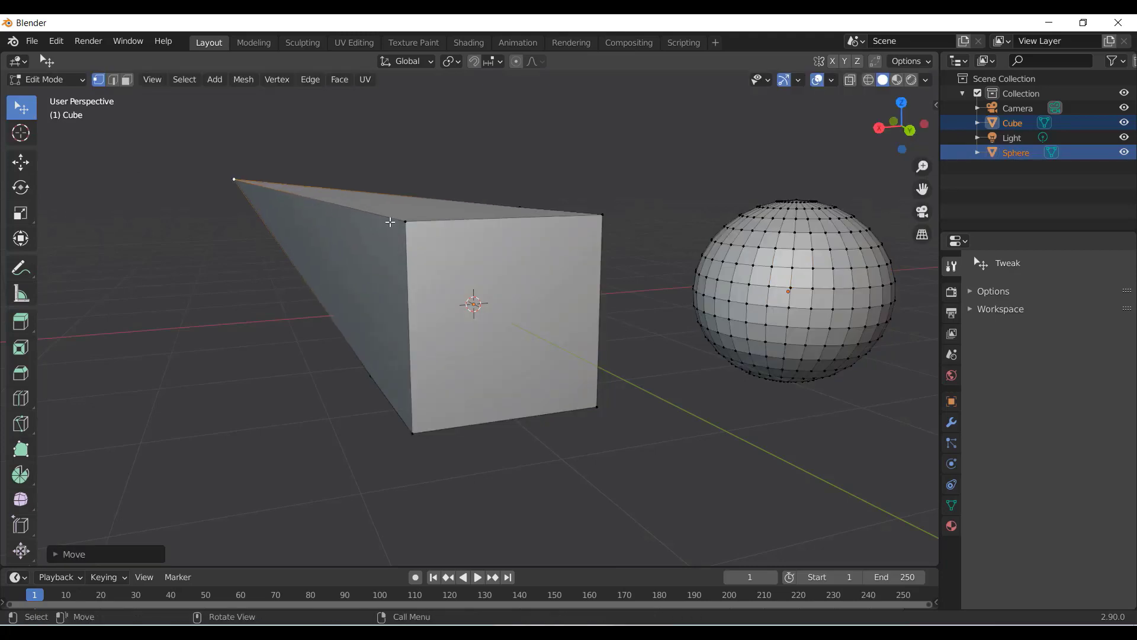
pyautogui.moveTo(396, 231); pyautogui.dragTo(331, 320)
# Pull several vertices of the sphere's front out in different directions to form long spikes
pyautogui.click(679, 274)
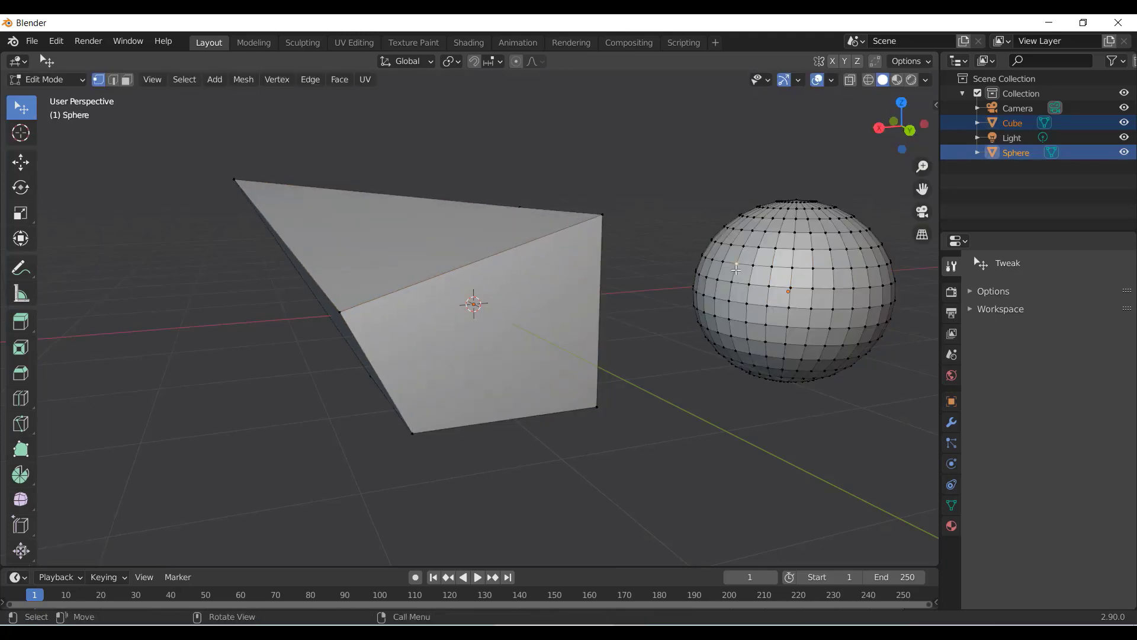
pyautogui.moveTo(734, 262); pyautogui.dragTo(669, 376)
pyautogui.moveTo(770, 287); pyautogui.dragTo(853, 406)
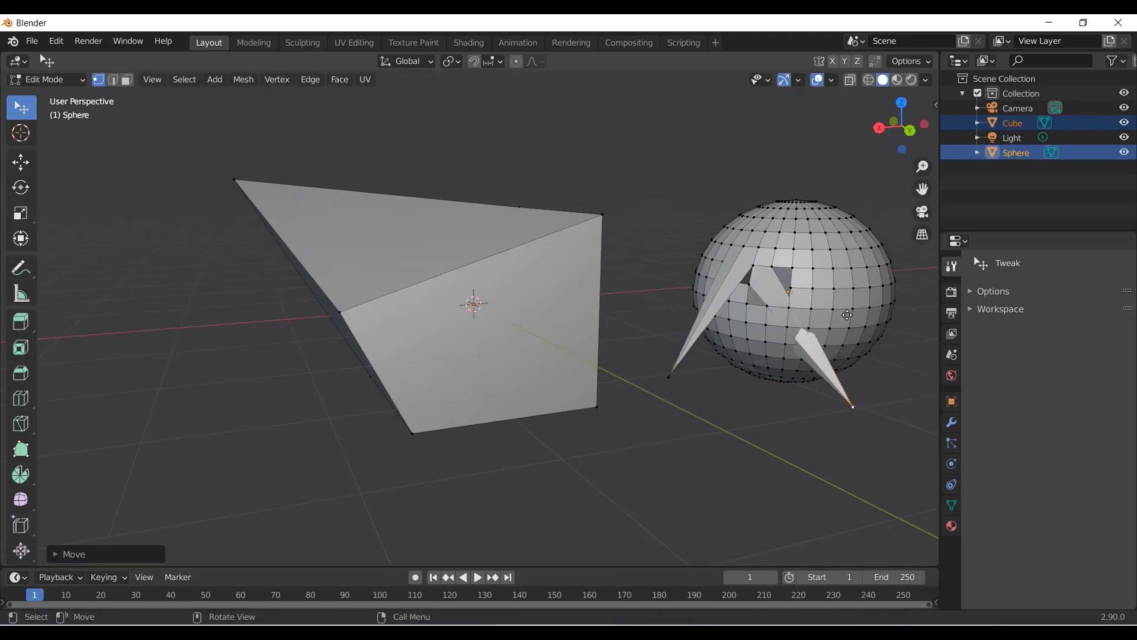
pyautogui.moveTo(834, 268); pyautogui.dragTo(696, 169)
pyautogui.moveTo(776, 249); pyautogui.dragTo(838, 192)
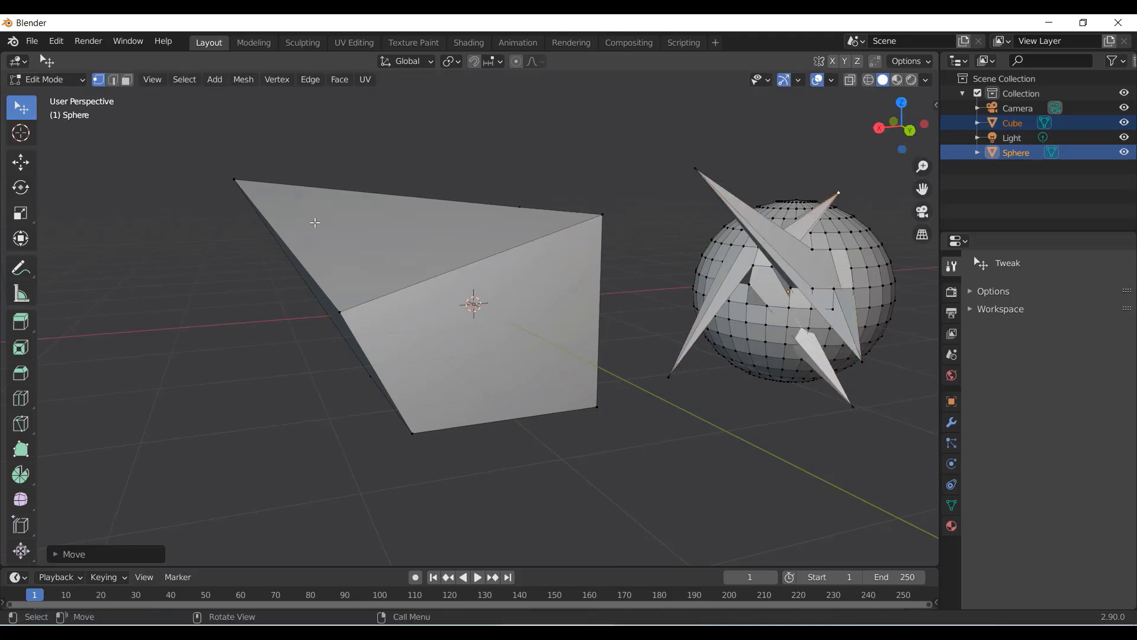
# Return both deformed meshes to Object Mode and deselect them
pyautogui.click(313, 219)
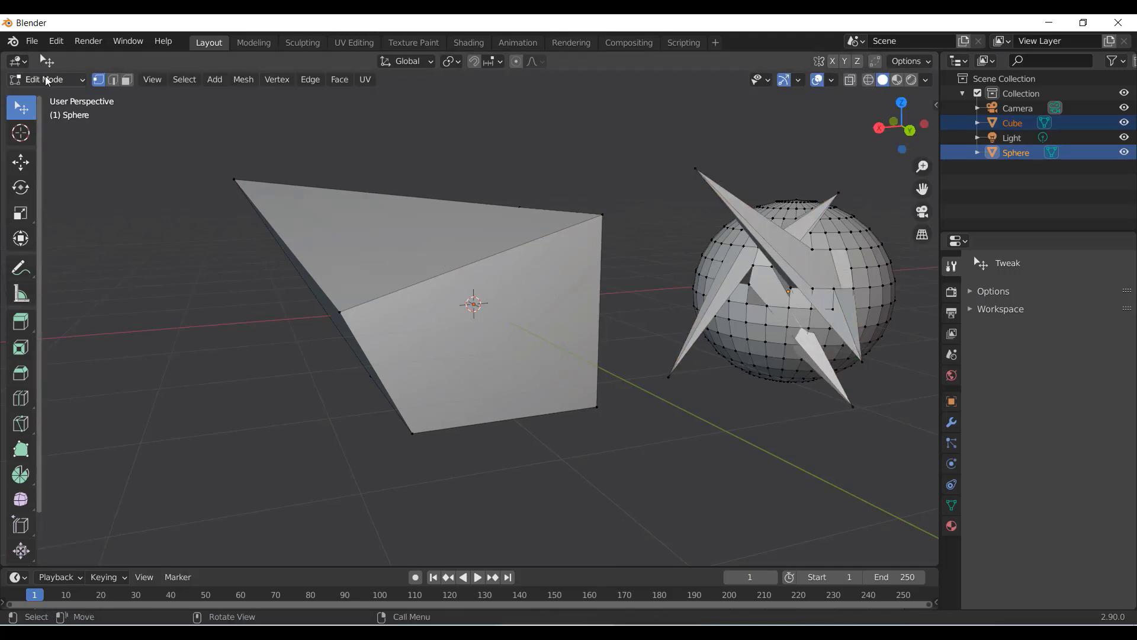
pyautogui.click(48, 79)
pyautogui.click(55, 97)
pyautogui.click(183, 201)
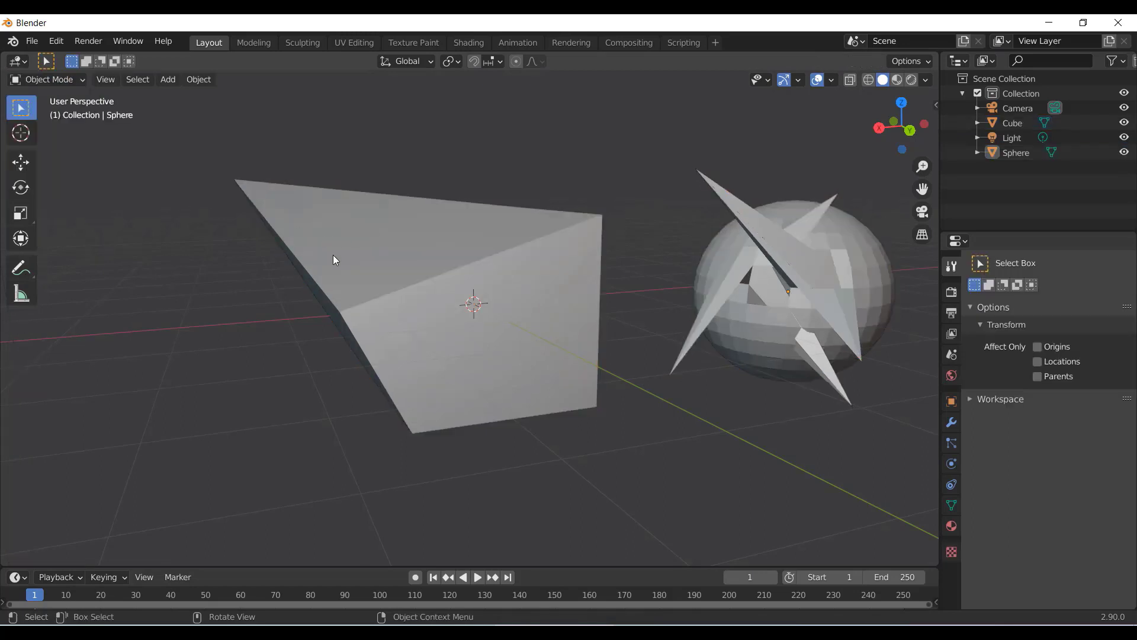
# Select the cube and the spiked sphere one after the other, and enter Edit Mode on the sphere
pyautogui.click(413, 256)
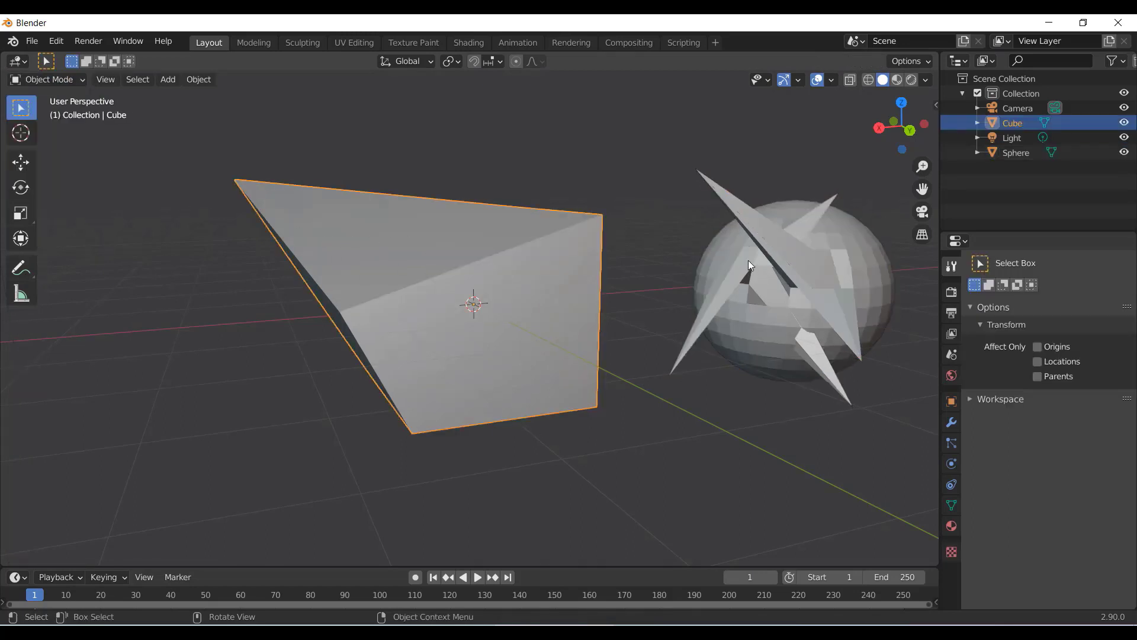
pyautogui.click(773, 271)
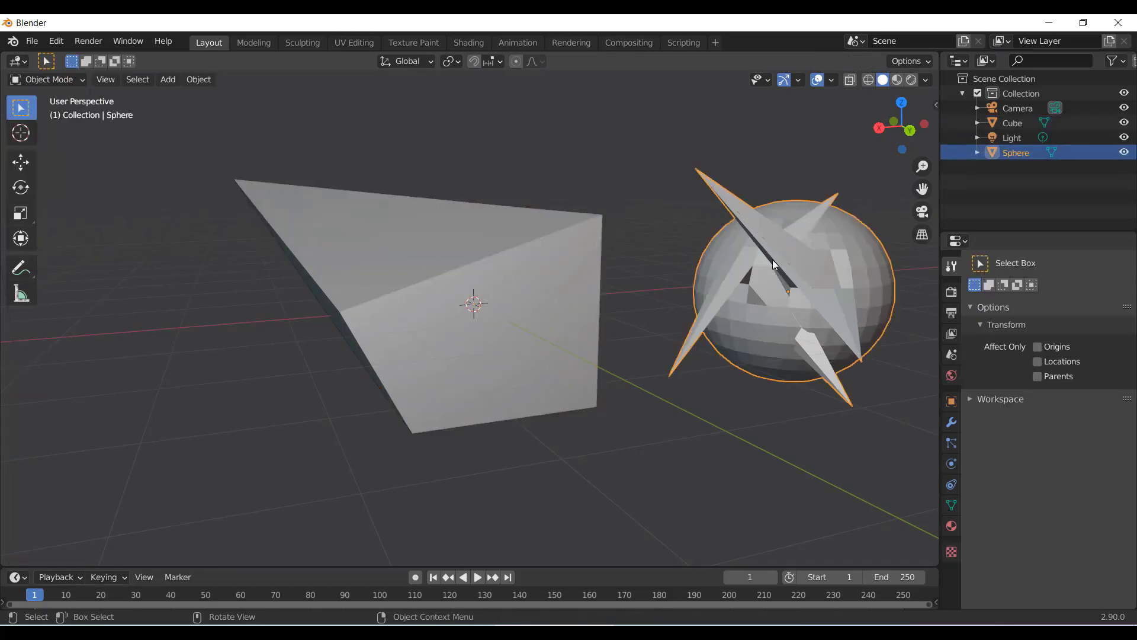
pyautogui.click(60, 80)
pyautogui.click(47, 111)
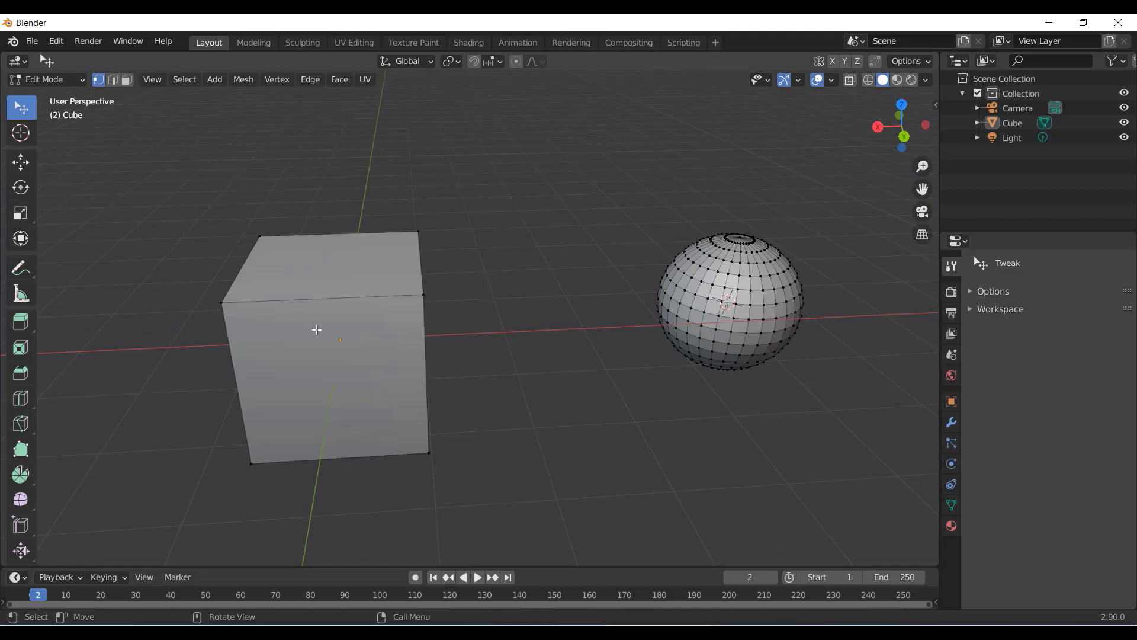
# Change the mesh selection from vertex to edge mode for the joined cube and sphere mesh
pyautogui.moveTo(315, 330); pyautogui.dragTo(337, 329, button='middle')
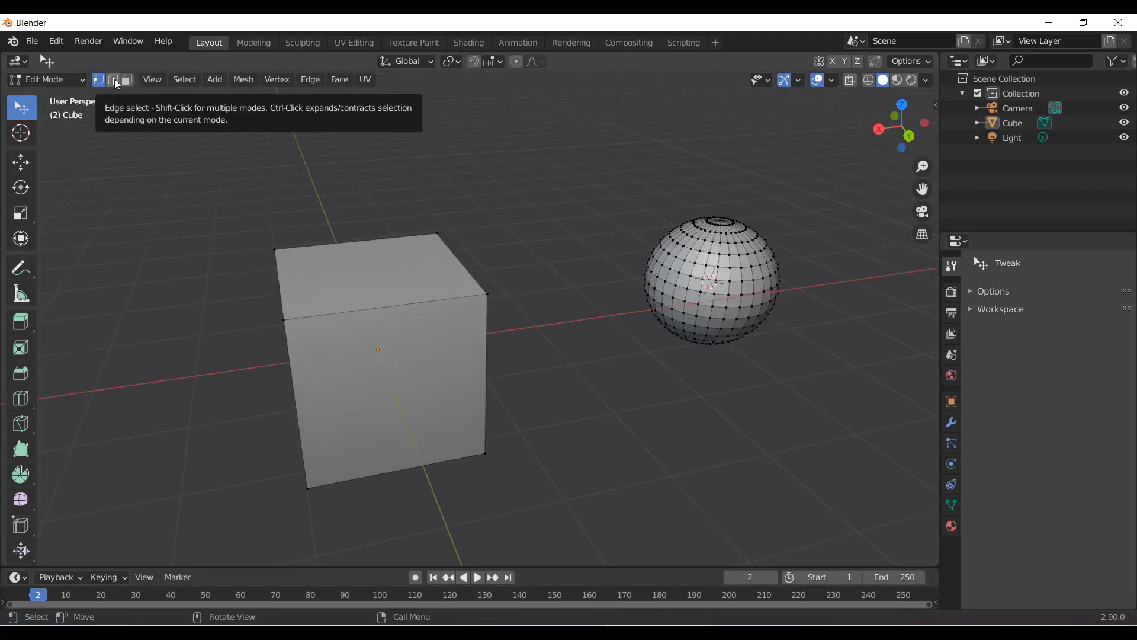
pyautogui.moveTo(496, 323); pyautogui.dragTo(483, 309, button='middle')
pyautogui.scroll(2, 719, 308)
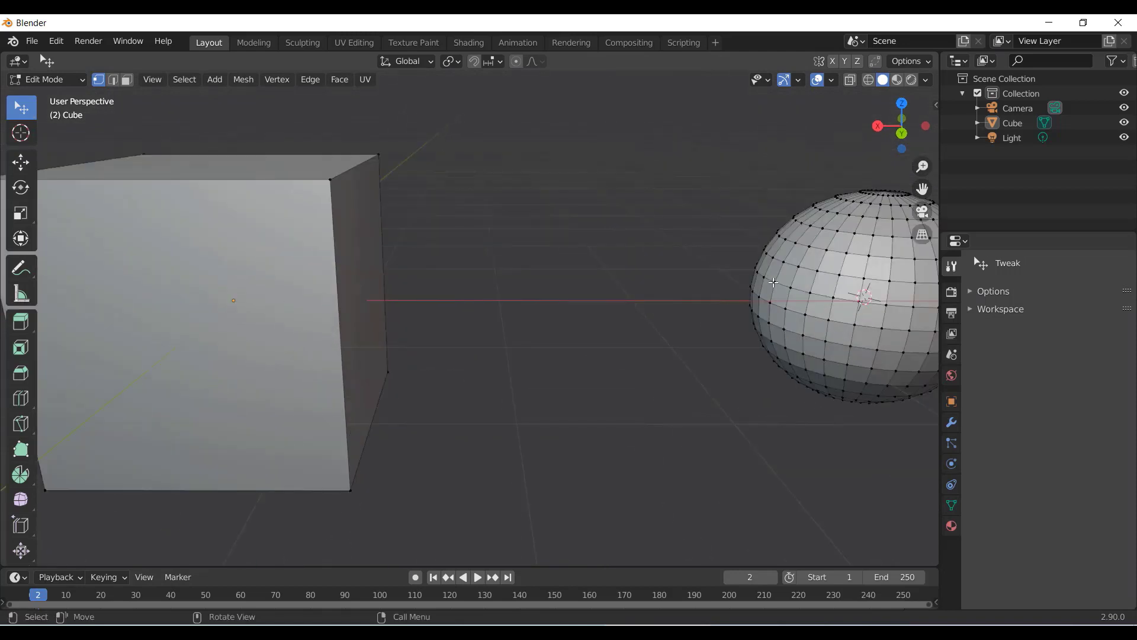
pyautogui.scroll(-4, 773, 285)
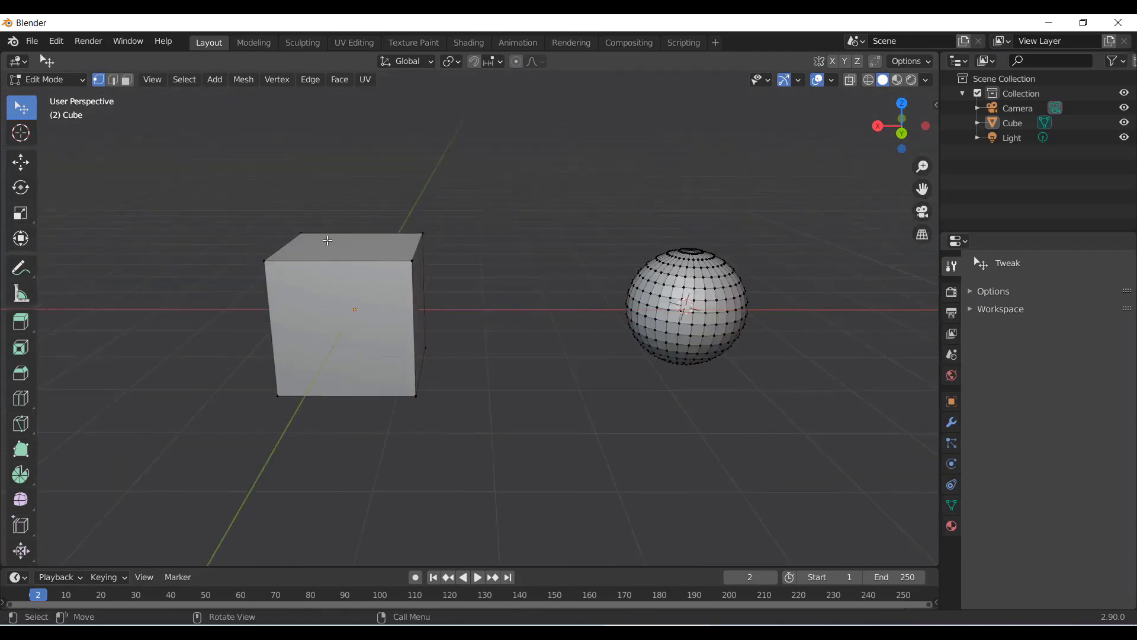
pyautogui.click(113, 80)
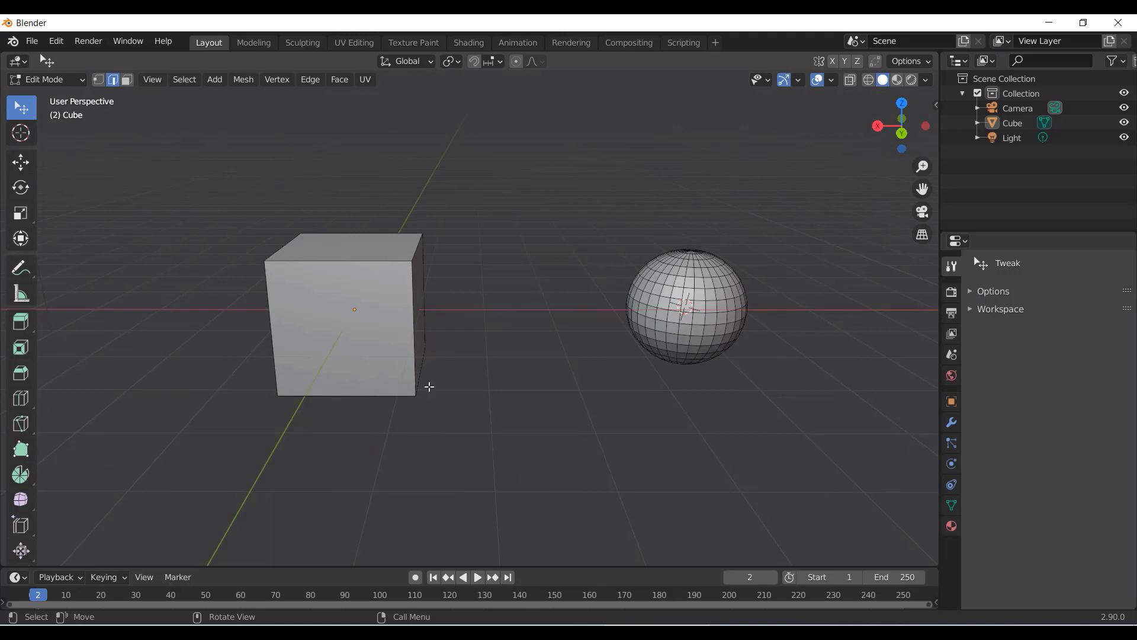
pyautogui.scroll(3, 428, 383)
pyautogui.scroll(1, 427, 384)
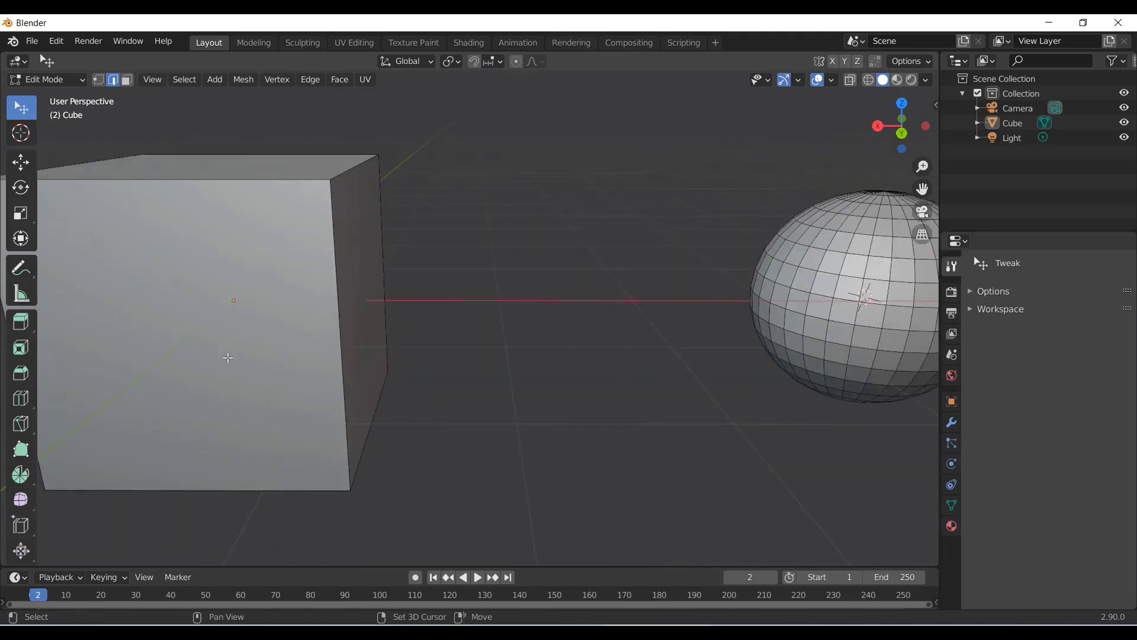
# Select the cube's front top edge together with the adjoining vertical edge, and reduce the selection to the top edge alone
pyautogui.keyDown('shift'); pyautogui.moveTo(225, 356); pyautogui.dragTo(349, 344, button='middle'); pyautogui.keyUp('shift')
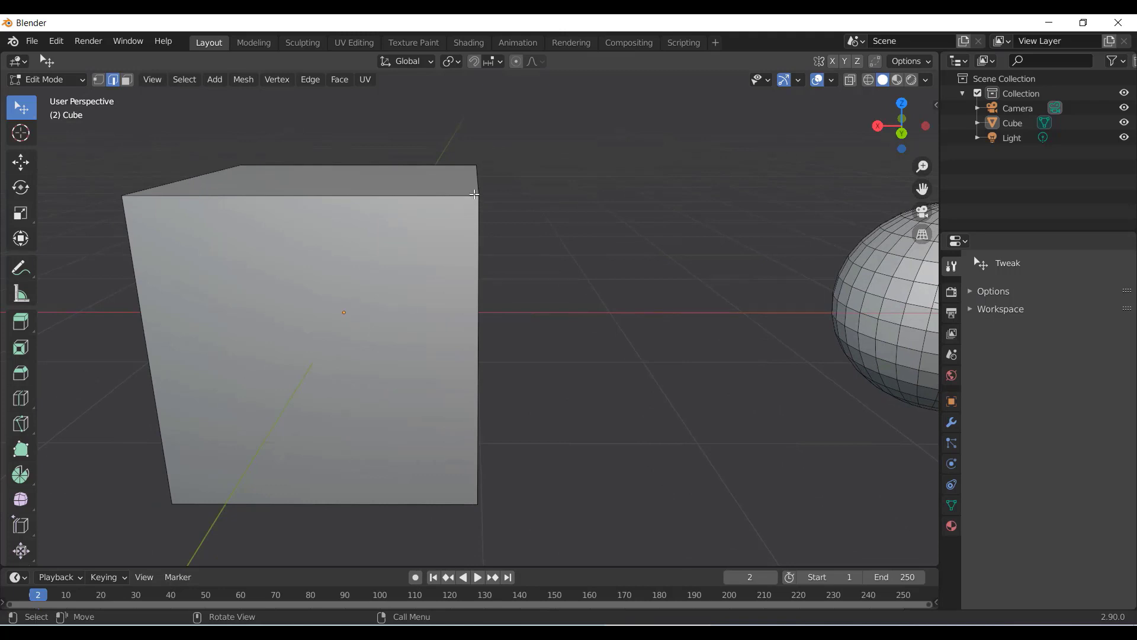
pyautogui.scroll(2, 342, 205)
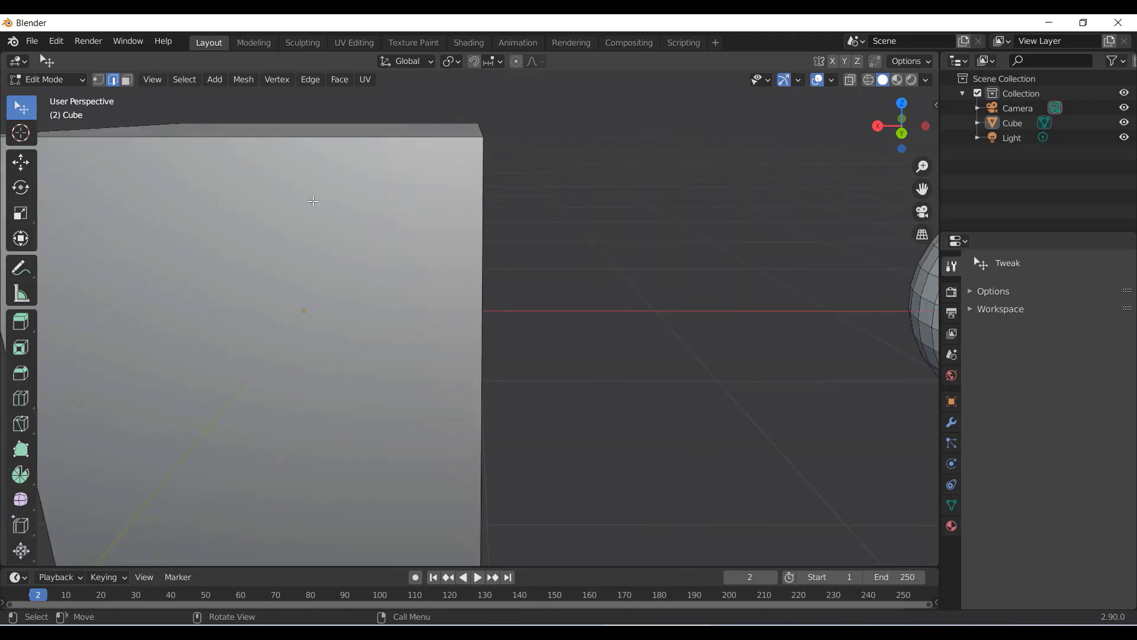
pyautogui.scroll(-3, 313, 201)
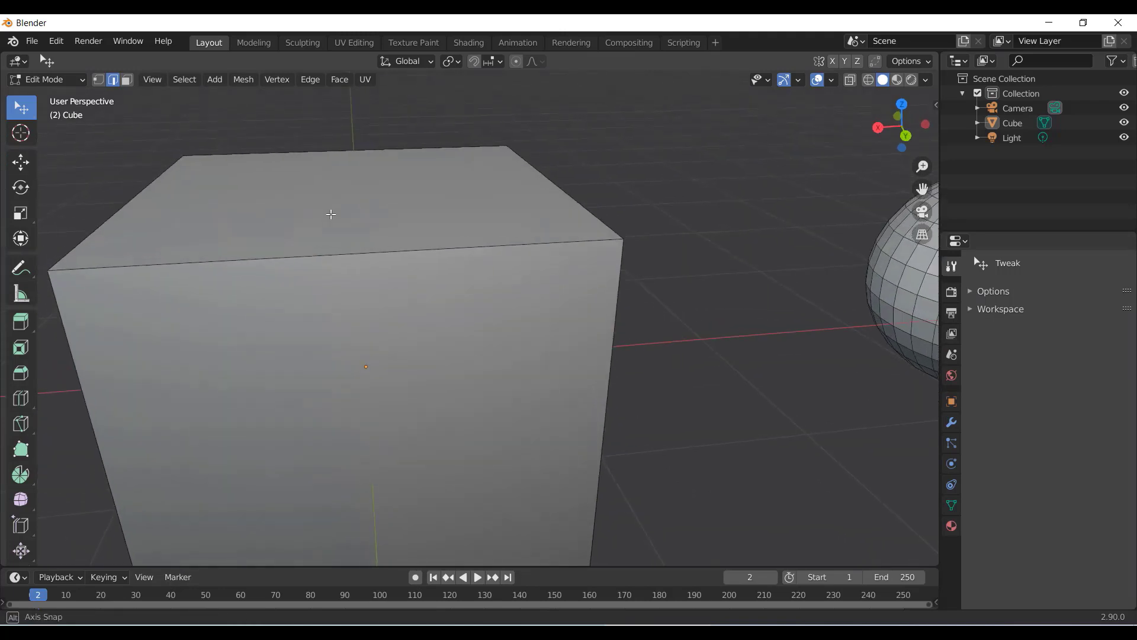
pyautogui.click(369, 252)
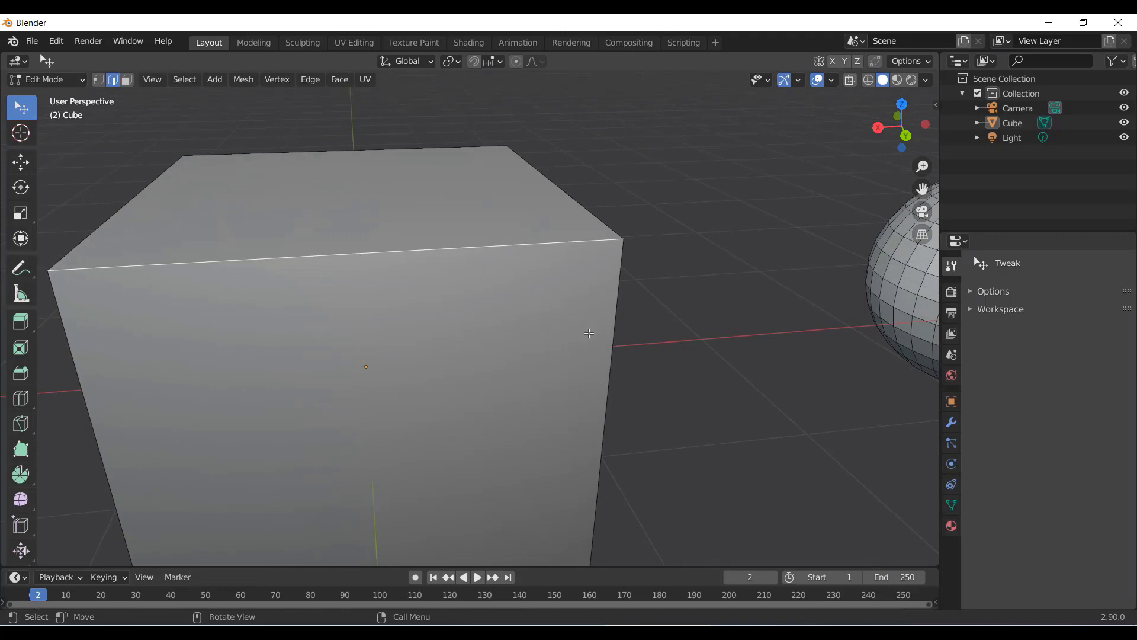
pyautogui.press('shift')
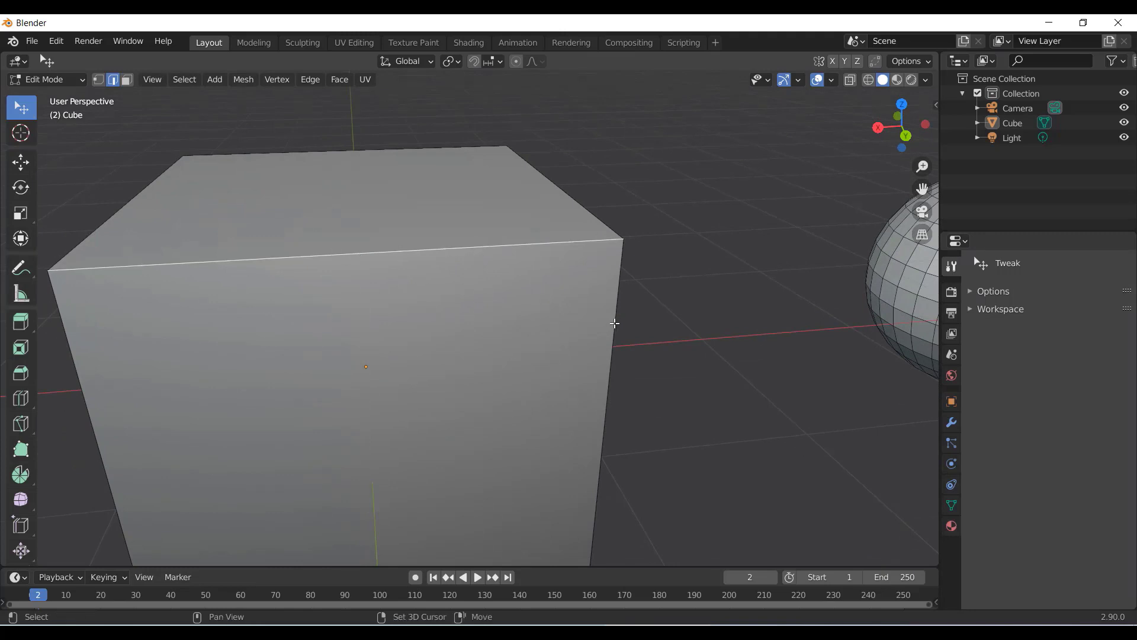
pyautogui.keyDown('shift'); pyautogui.click(615, 323); pyautogui.keyUp('shift')
pyautogui.moveTo(587, 284); pyautogui.dragTo(581, 295, button='middle')
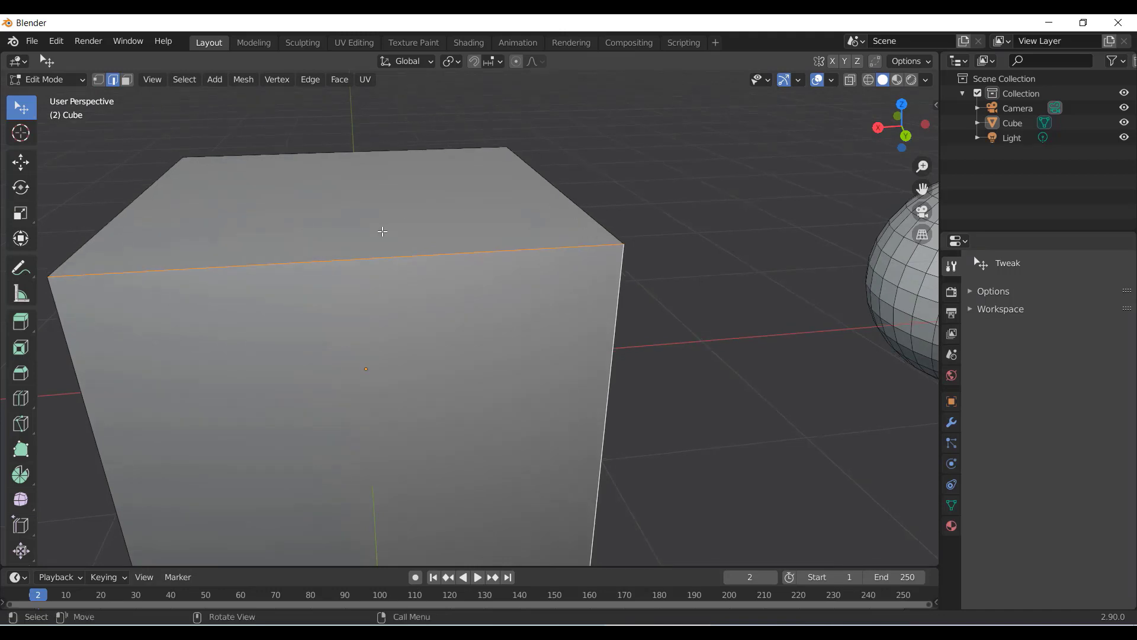
pyautogui.click(206, 268)
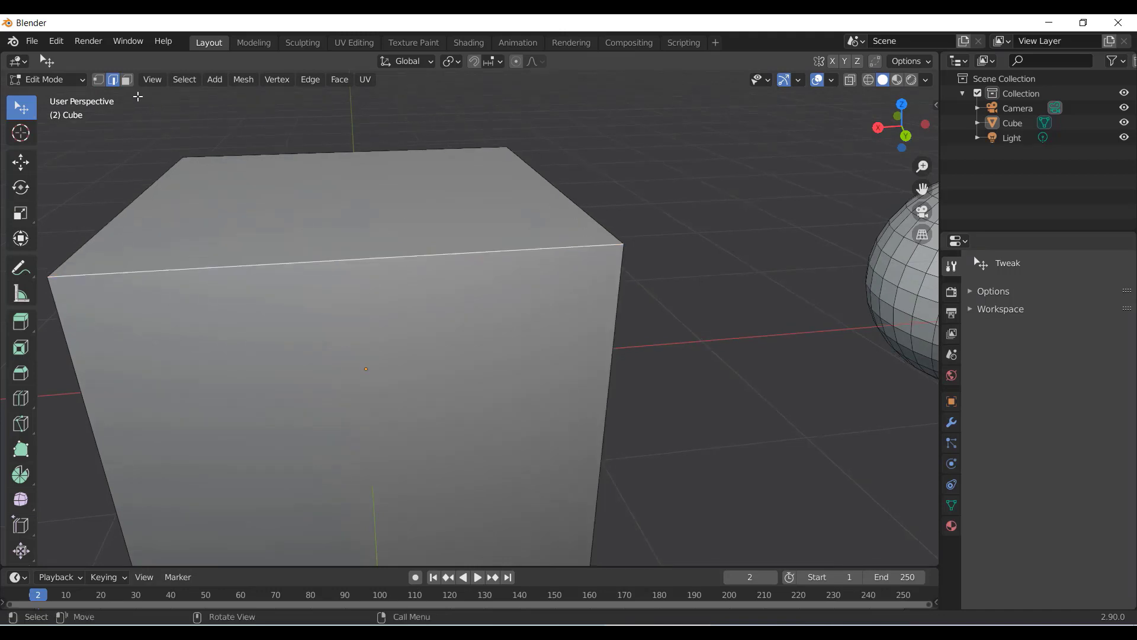
# Switch to vertex selection and select pairs of the cube's top corner vertices that each share an edge
pyautogui.click(98, 79)
pyautogui.click(48, 276)
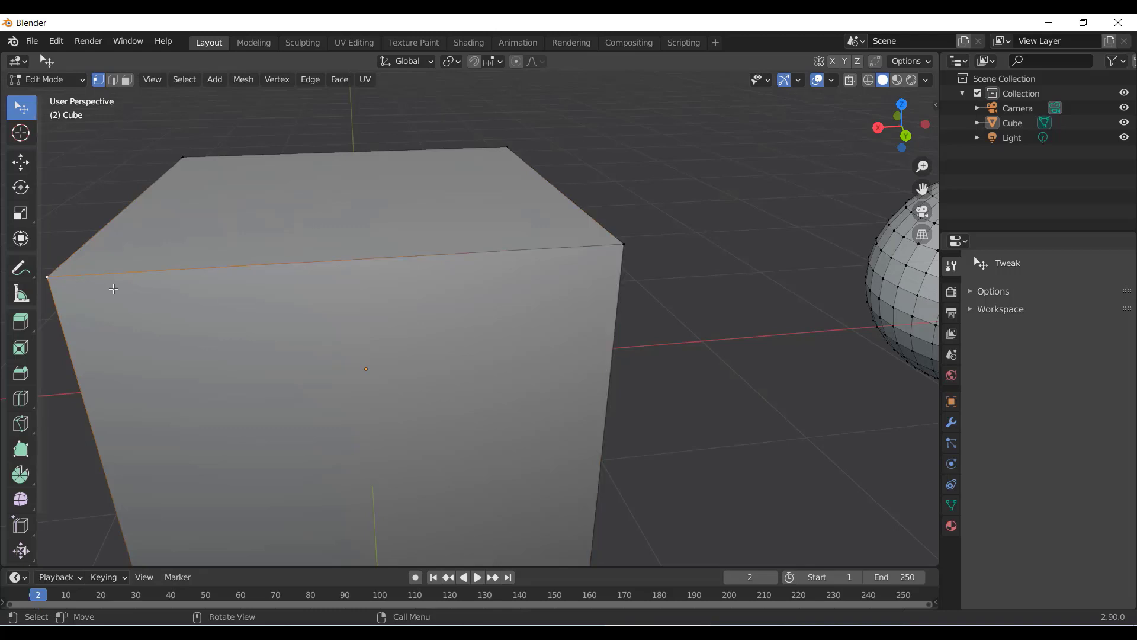
pyautogui.keyDown('shift'); pyautogui.click(623, 242); pyautogui.keyUp('shift')
pyautogui.scroll(-3, 272, 276)
pyautogui.moveTo(294, 300); pyautogui.dragTo(328, 322, button='middle')
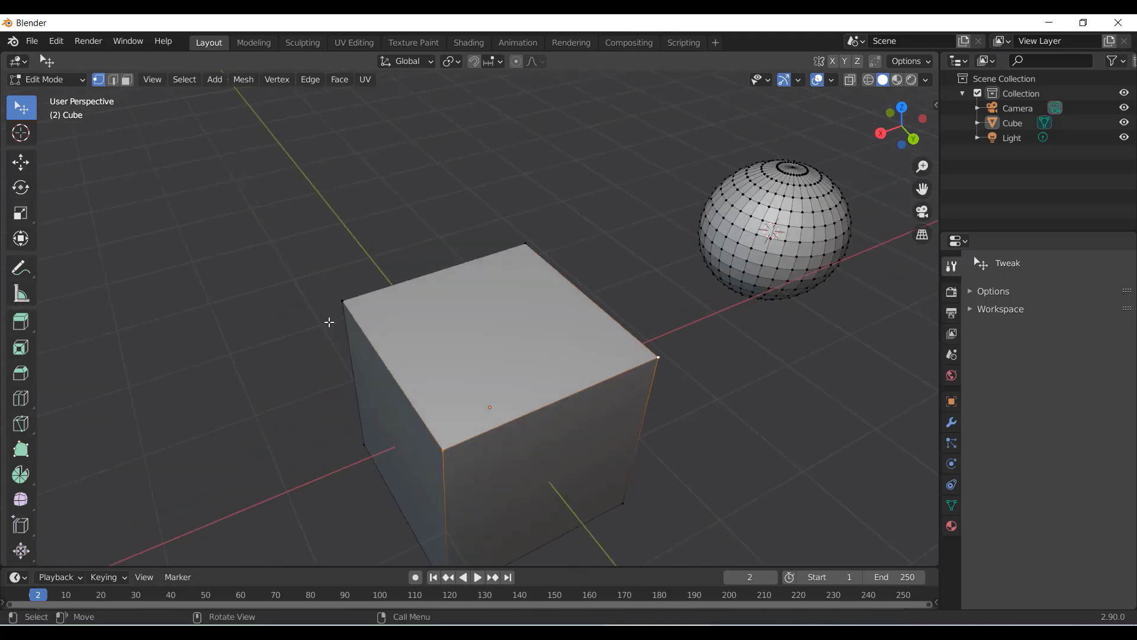
pyautogui.click(343, 300)
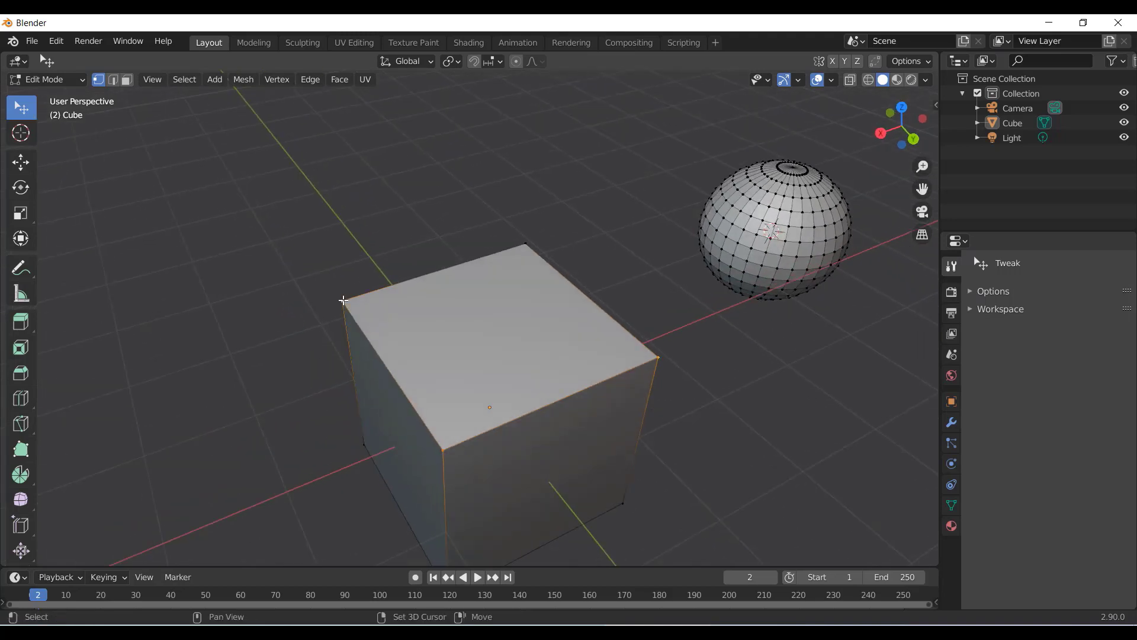
pyautogui.keyDown('shift'); pyautogui.click(444, 449); pyautogui.keyUp('shift')
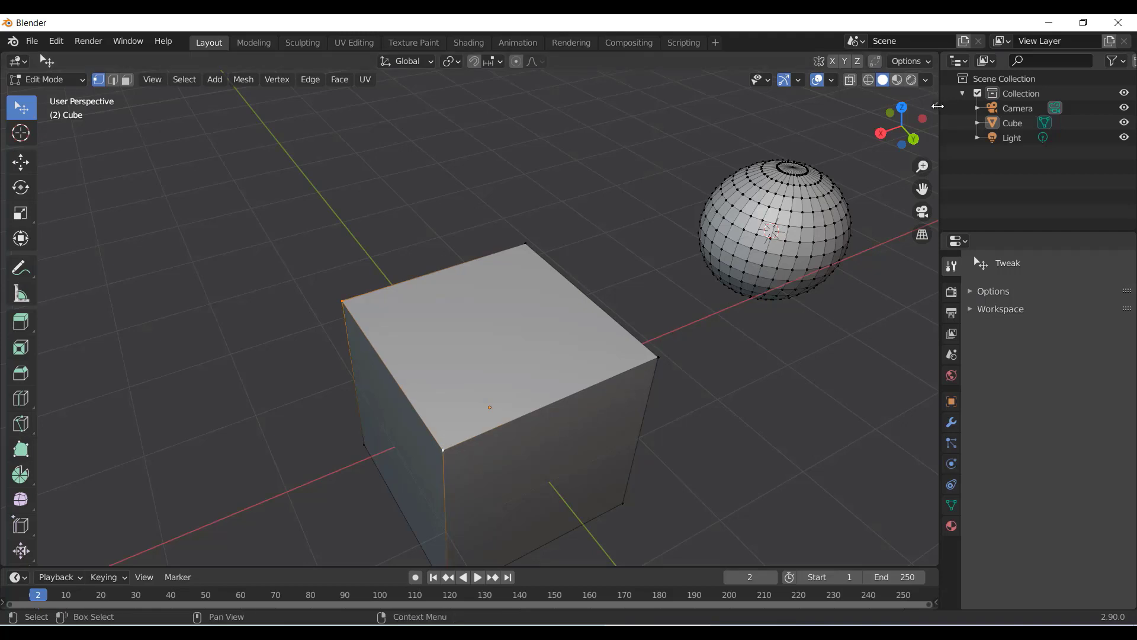
# Start the Shortcut VUr add-on to show input read-outs in the viewport
pyautogui.press('n')
pyautogui.click(930, 204)
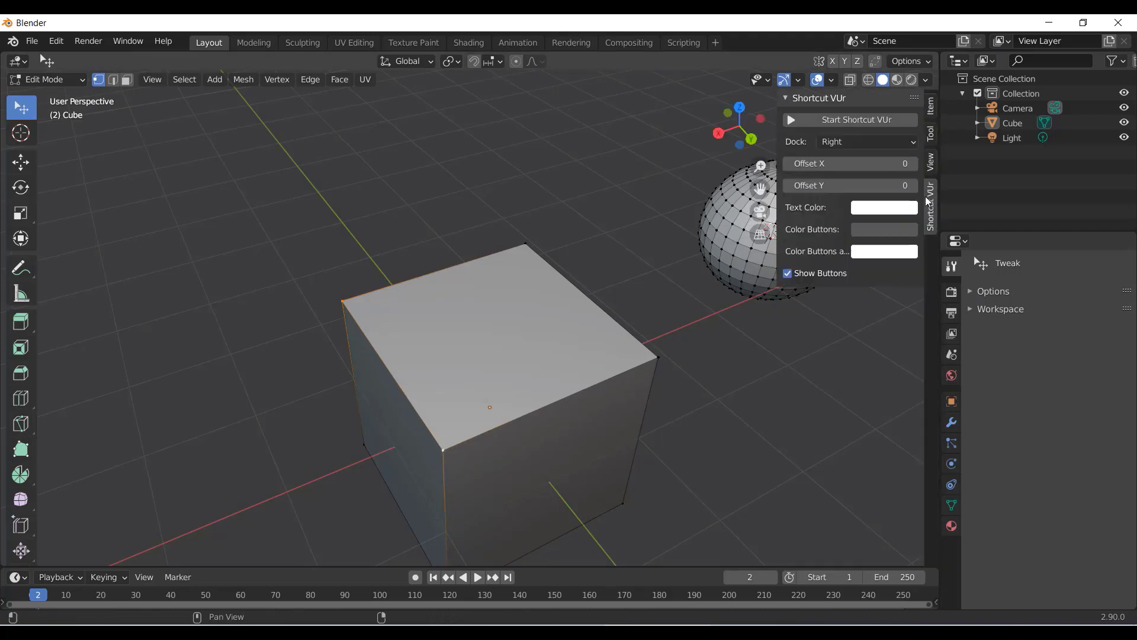
pyautogui.click(798, 119)
# Add three of the cube's top corner vertices to the selection one by one, and deselect the last one added
pyautogui.scroll(-2, 527, 400)
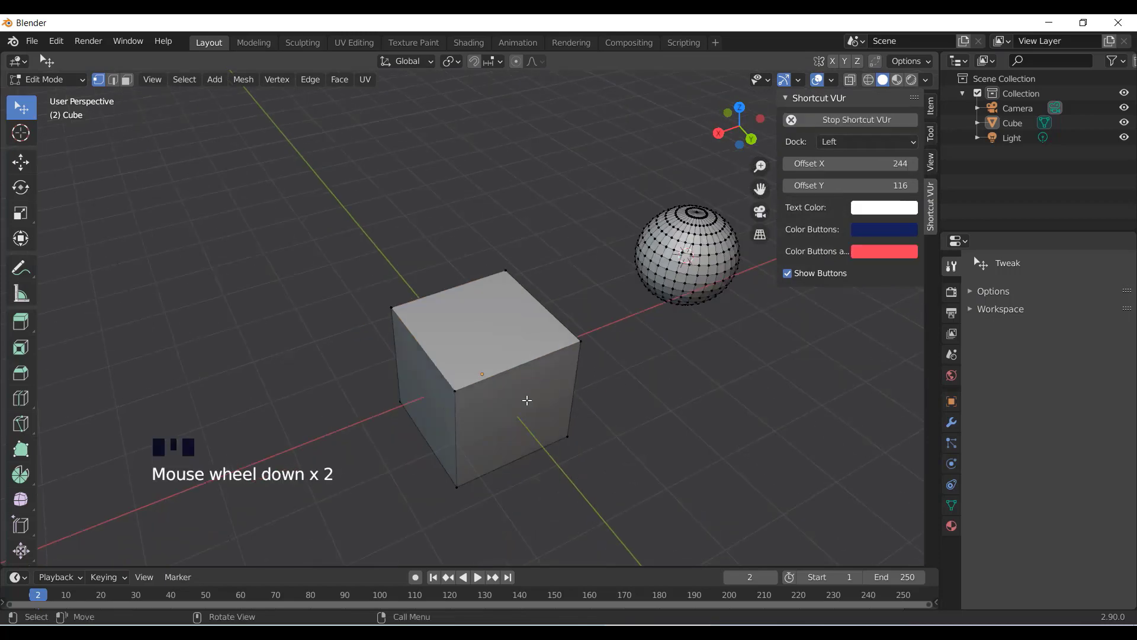
pyautogui.moveTo(527, 400); pyautogui.dragTo(476, 337, button='middle')
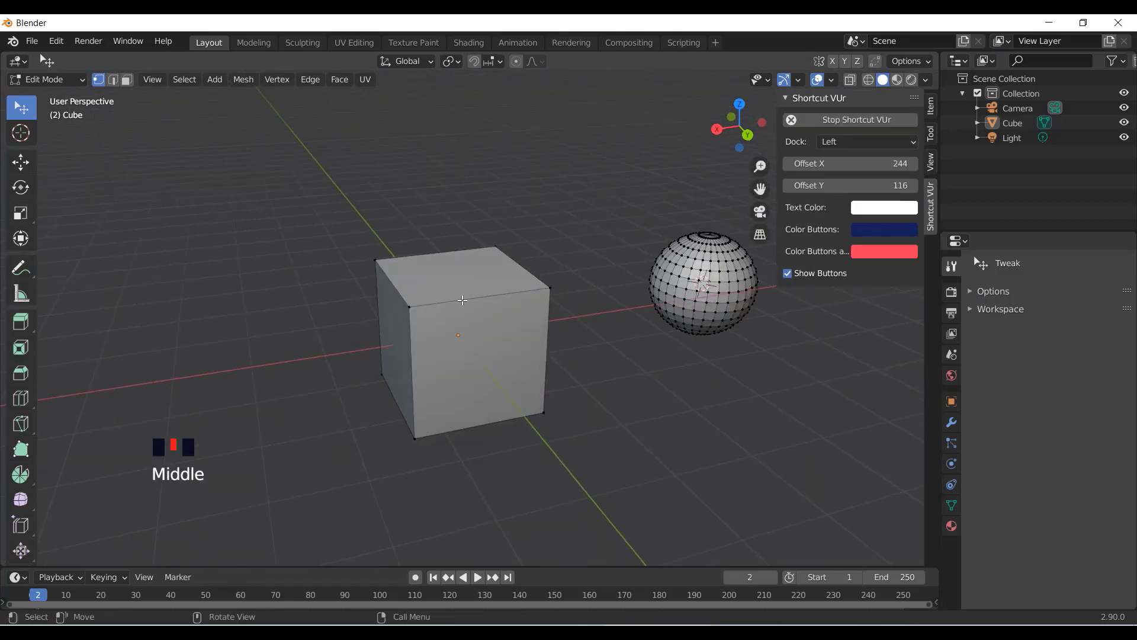
pyautogui.scroll(2, 484, 316)
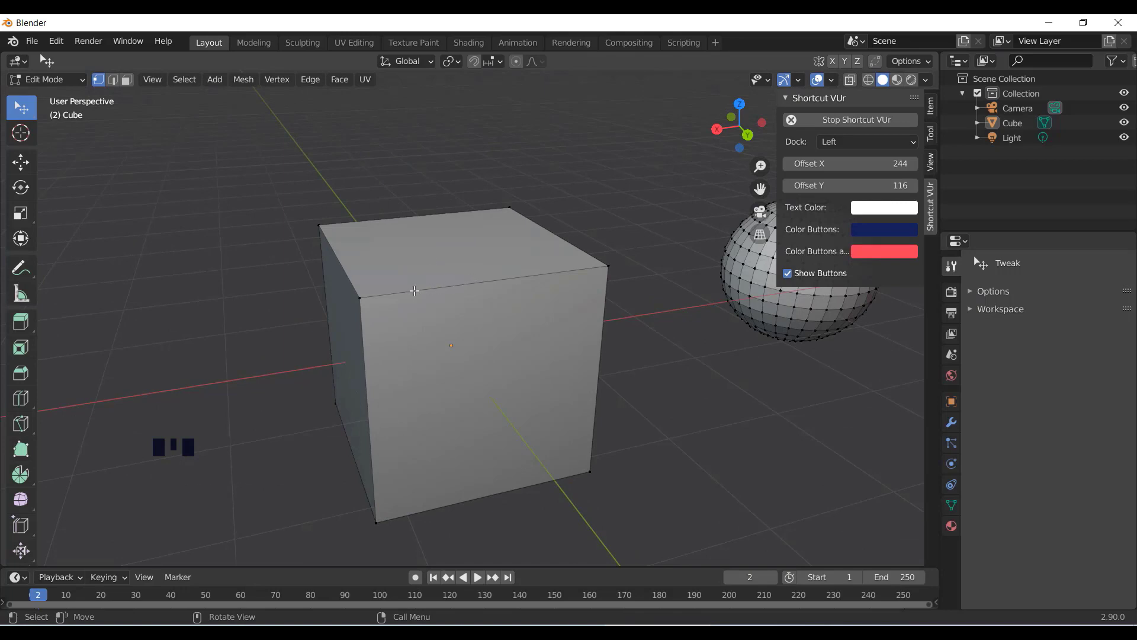
pyautogui.scroll(-2, 415, 290)
pyautogui.moveTo(414, 290); pyautogui.dragTo(432, 317, button='middle')
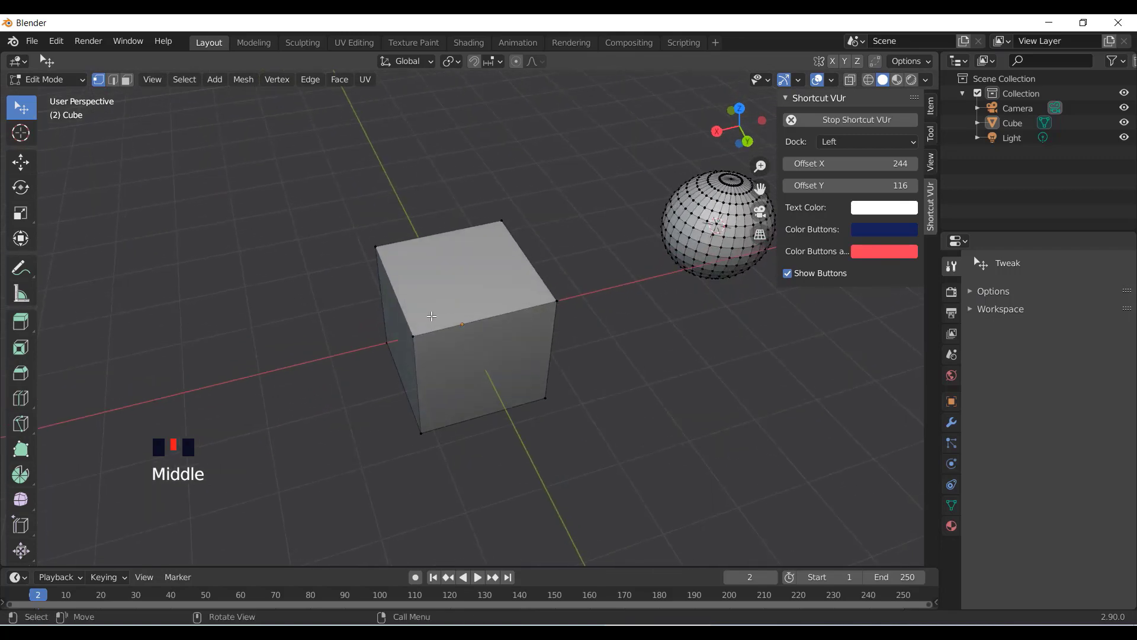
pyautogui.keyDown('shift'); pyautogui.click(413, 336); pyautogui.keyUp('shift')
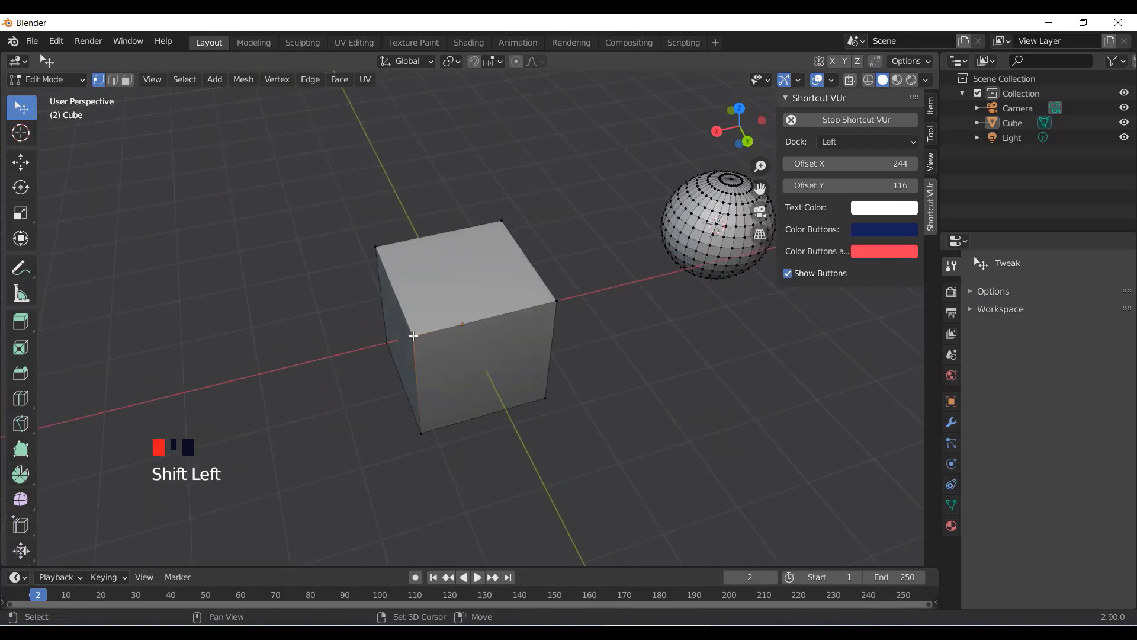
pyautogui.keyDown('shift'); pyautogui.click(375, 245); pyautogui.keyUp('shift')
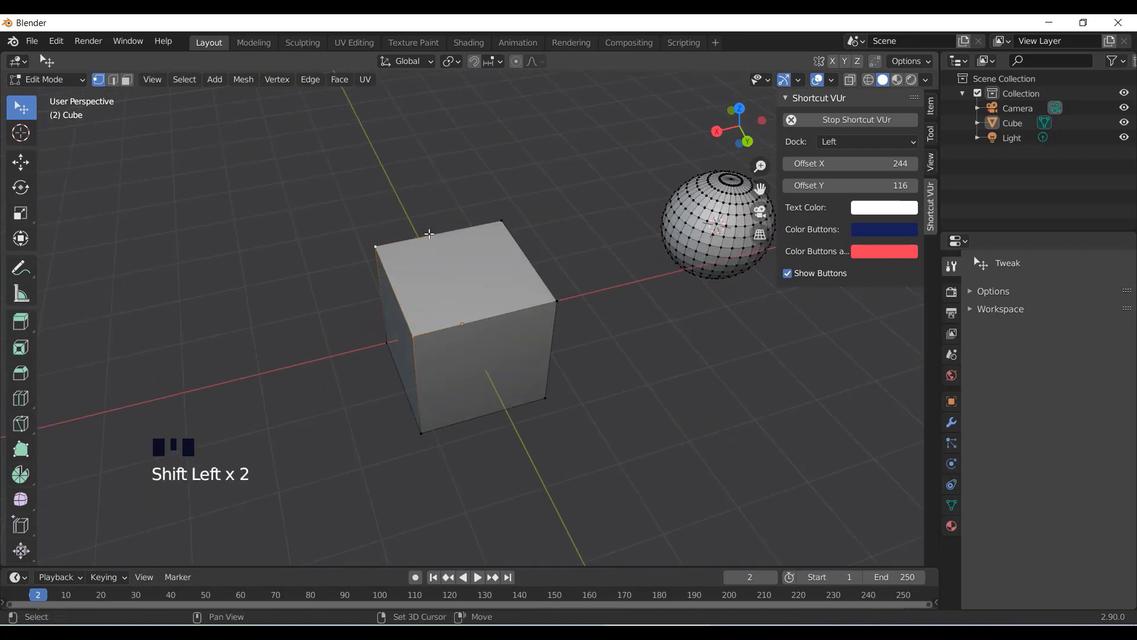
pyautogui.keyDown('shift'); pyautogui.click(502, 220); pyautogui.keyUp('shift')
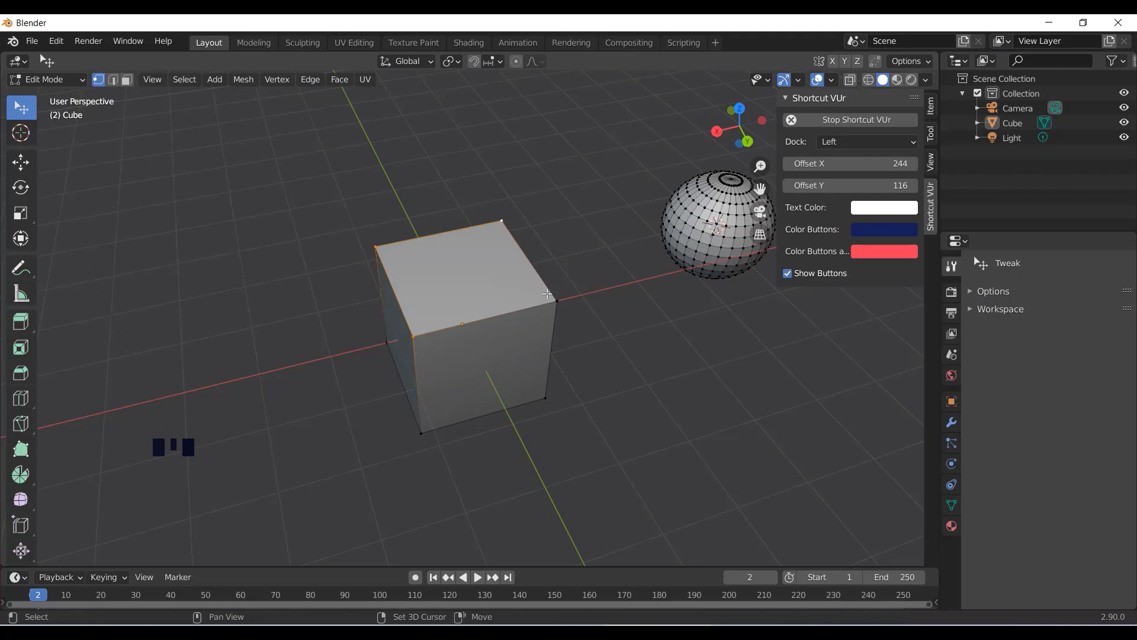
pyautogui.keyDown('shift'); pyautogui.click(501, 221); pyautogui.keyUp('shift')
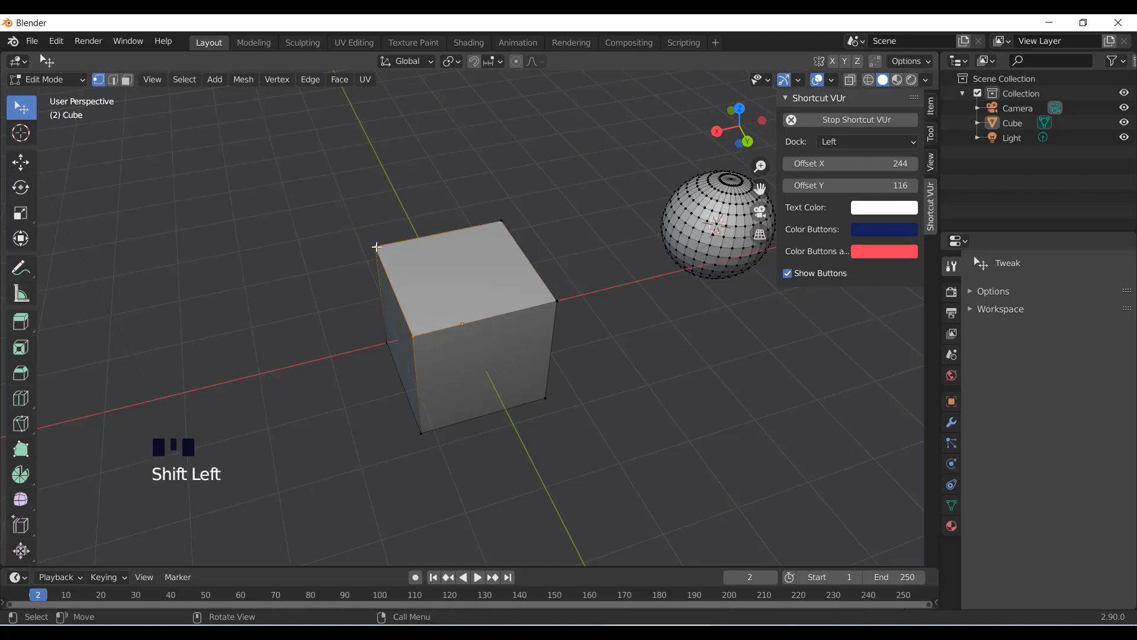
# Pull two neighbouring top corner vertices of the cube outward, one after the other
pyautogui.moveTo(377, 248); pyautogui.dragTo(276, 224)
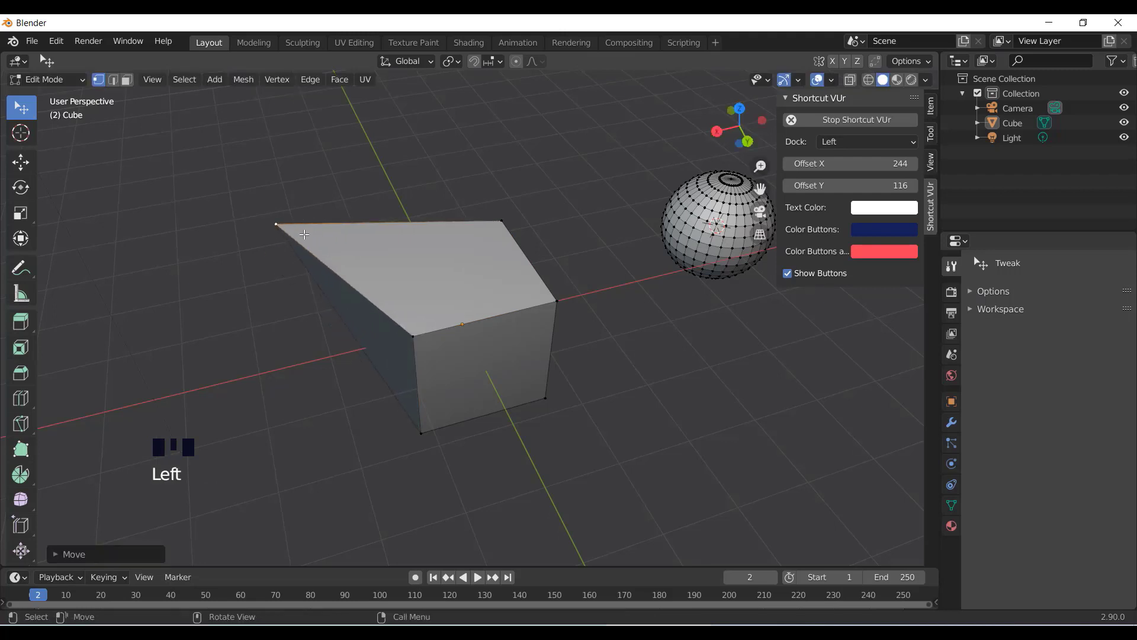
pyautogui.keyDown('shift'); pyautogui.click(412, 337); pyautogui.keyUp('shift')
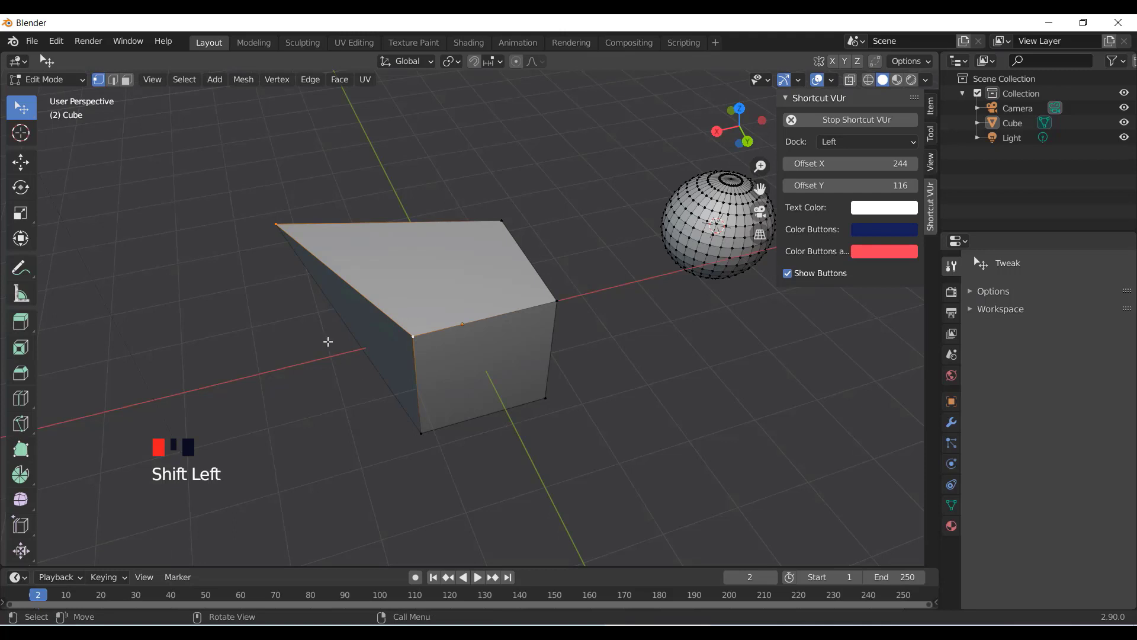
pyautogui.moveTo(412, 337); pyautogui.dragTo(341, 359)
pyautogui.scroll(-1, 408, 385)
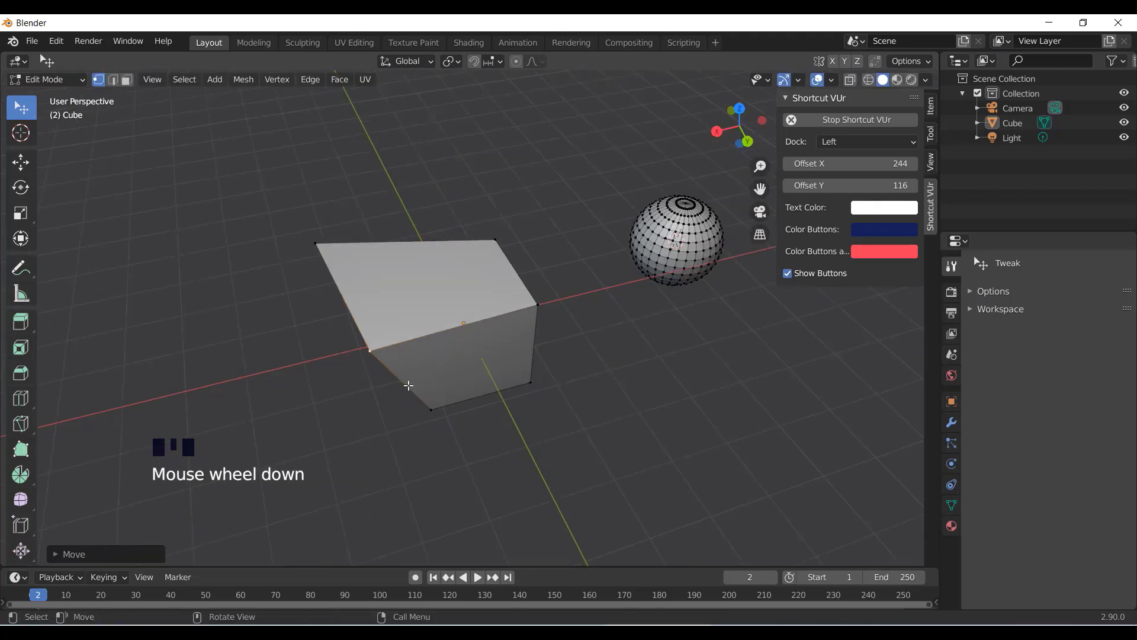
# Undo the vertex moves on the cube's top corners
pyautogui.hotkey('ctrl', 'z')
pyautogui.hotkey('ctrl', 'z')
pyautogui.hotkey('ctrl', 'z')
pyautogui.hotkey('ctrl', 'z')
pyautogui.hotkey('ctrl', 'z')
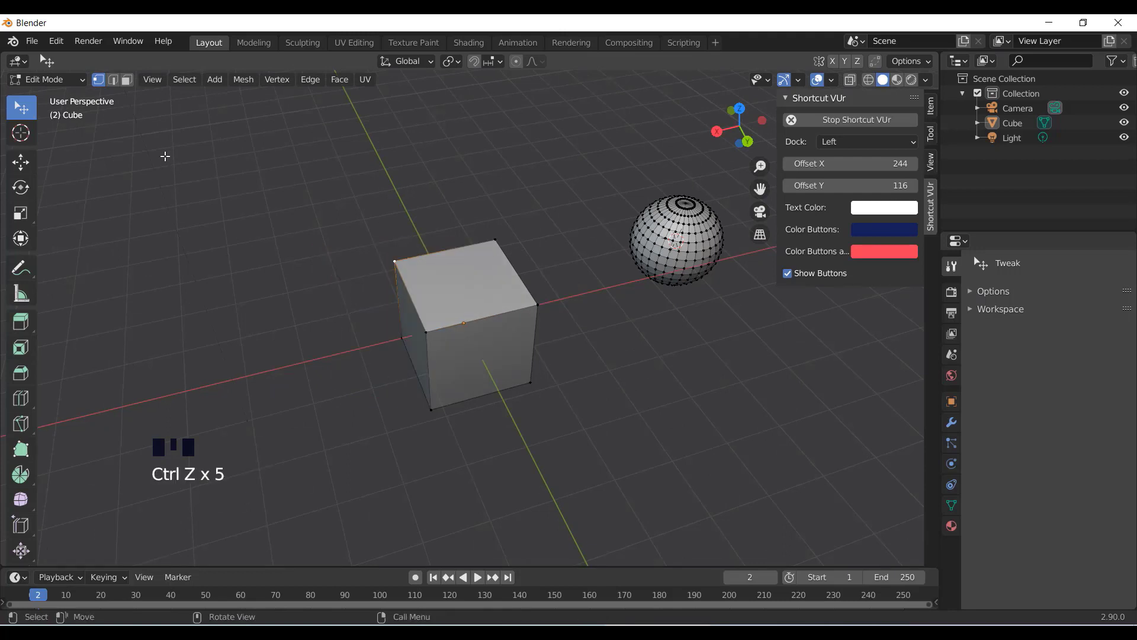
# Switch to edge selection and pull the cube's front top edge outward and down to slant the top face
pyautogui.click(113, 79)
pyautogui.scroll(2, 481, 273)
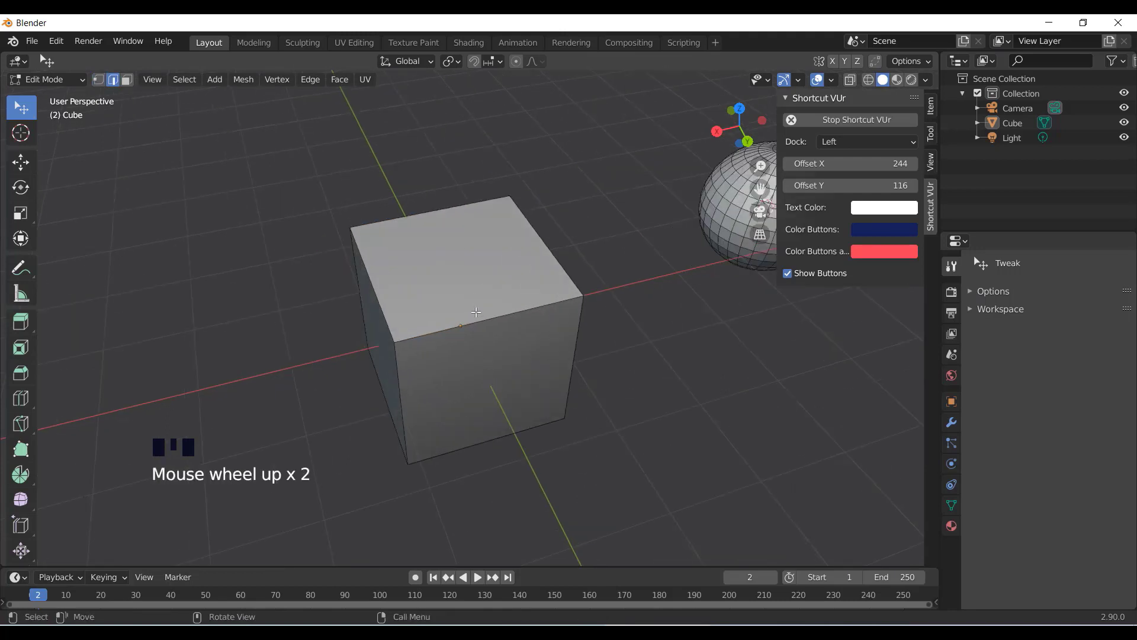
pyautogui.click(486, 324)
pyautogui.scroll(-3, 484, 321)
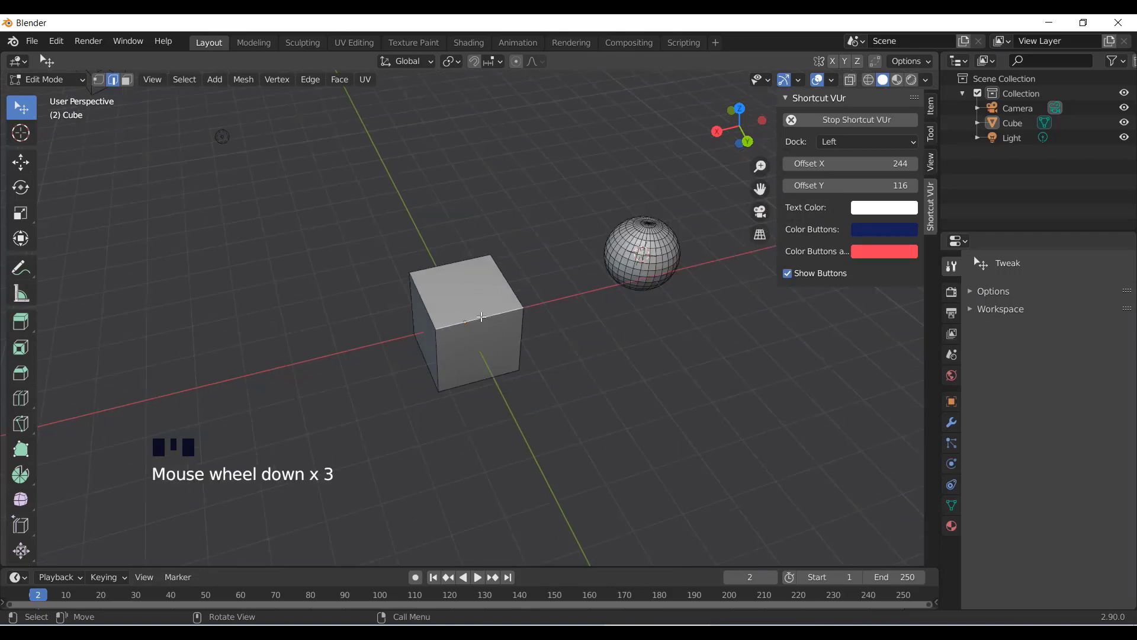
pyautogui.moveTo(481, 317); pyautogui.dragTo(579, 371)
pyautogui.moveTo(578, 371); pyautogui.dragTo(477, 306, button='middle')
# Pull the cube's opposite top edge outward, and move another edge on the cube's side away from the body
pyautogui.click(446, 300)
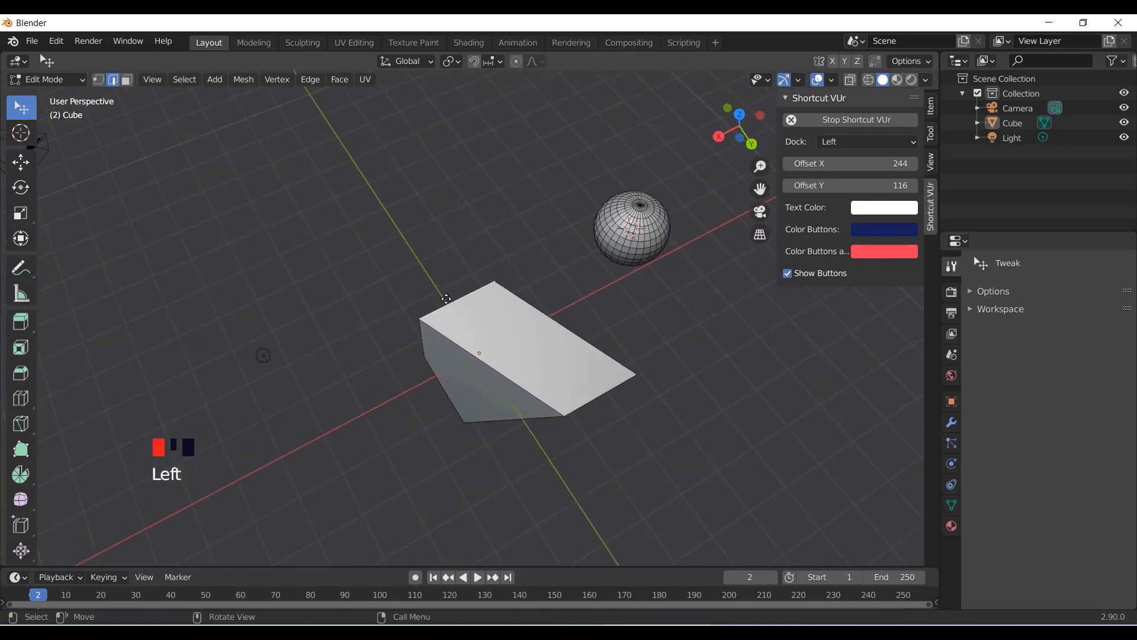
pyautogui.moveTo(446, 299); pyautogui.dragTo(387, 268)
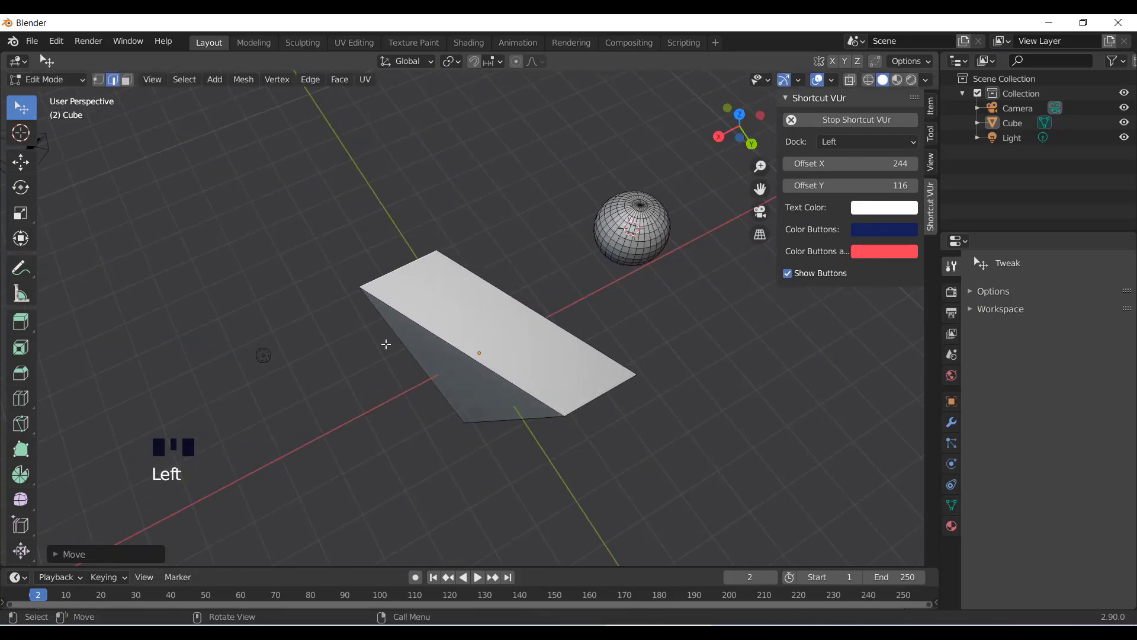
pyautogui.moveTo(386, 343); pyautogui.dragTo(437, 353, button='middle')
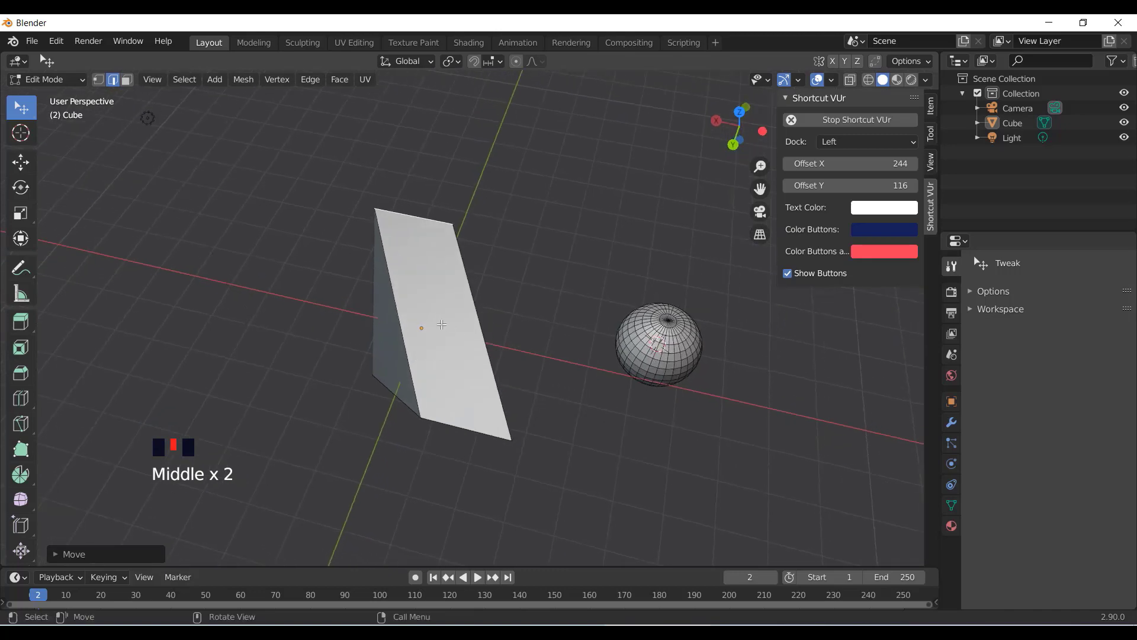
pyautogui.click(397, 318)
pyautogui.moveTo(396, 318); pyautogui.dragTo(304, 310)
pyautogui.moveTo(305, 310); pyautogui.dragTo(218, 302, button='middle')
# Select several individual edges on the UV sphere one after another, ending with a vertical edge near its side
pyautogui.scroll(4, 604, 283)
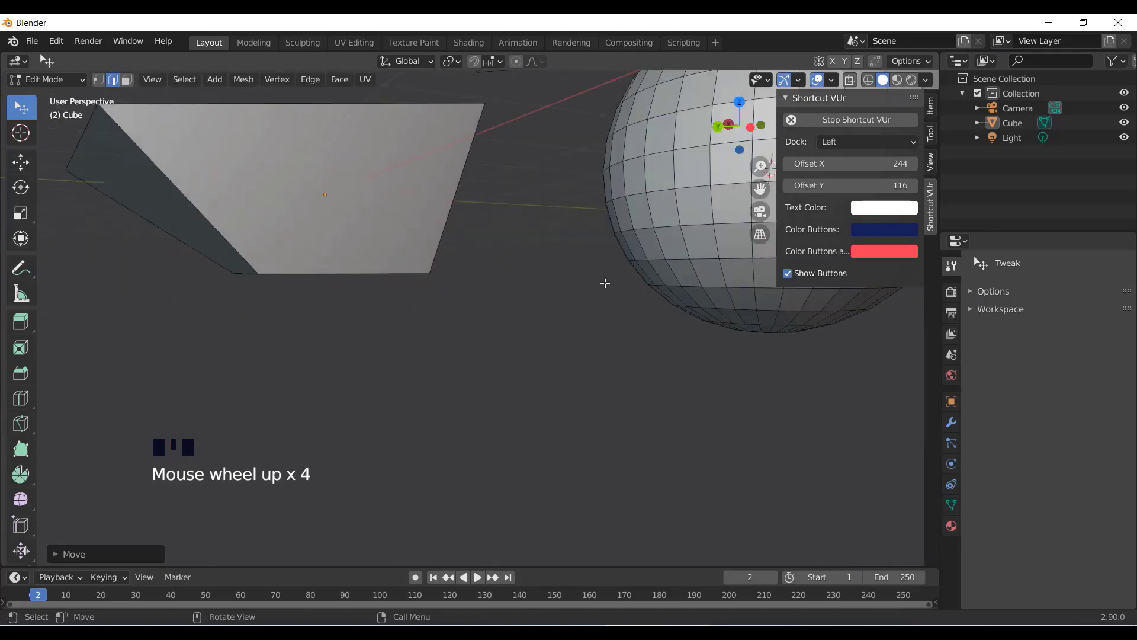
pyautogui.keyDown('shift'); pyautogui.moveTo(648, 288); pyautogui.dragTo(497, 358, button='middle'); pyautogui.keyUp('shift')
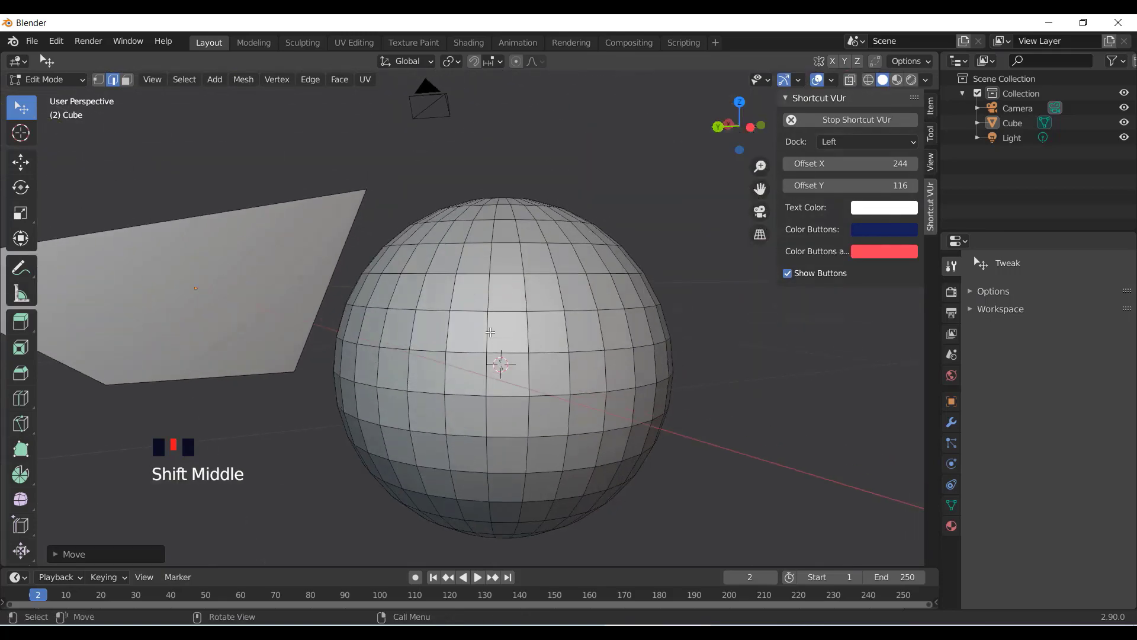
pyautogui.click(451, 330)
pyautogui.click(451, 284)
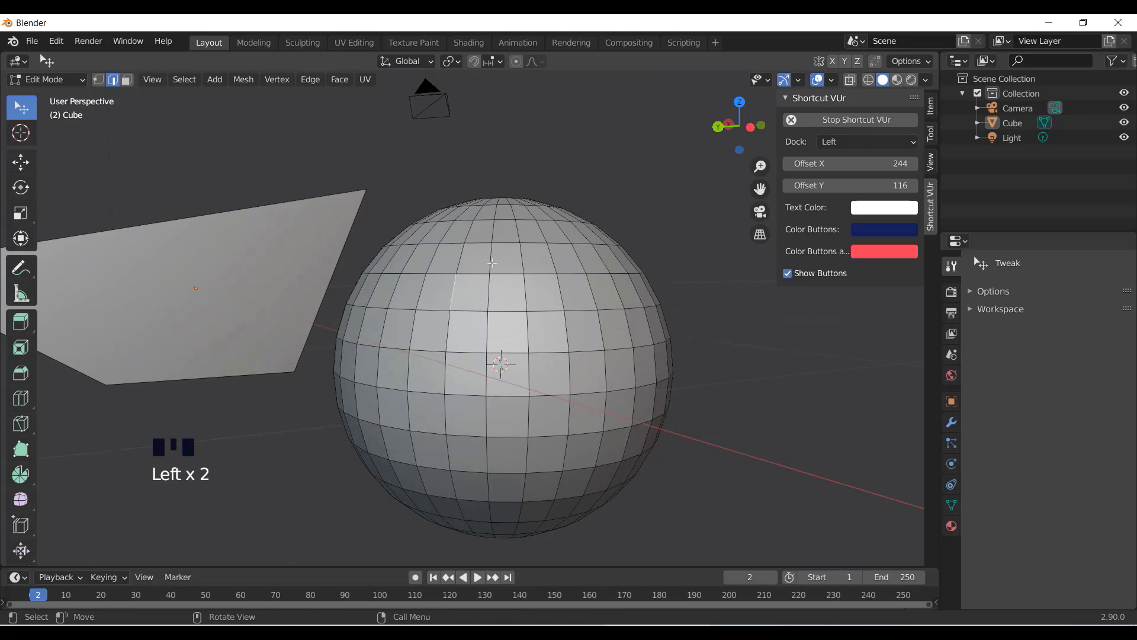
pyautogui.click(492, 263)
pyautogui.click(493, 290)
pyautogui.scroll(-2, 533, 349)
pyautogui.moveTo(515, 335); pyautogui.dragTo(536, 326, button='middle')
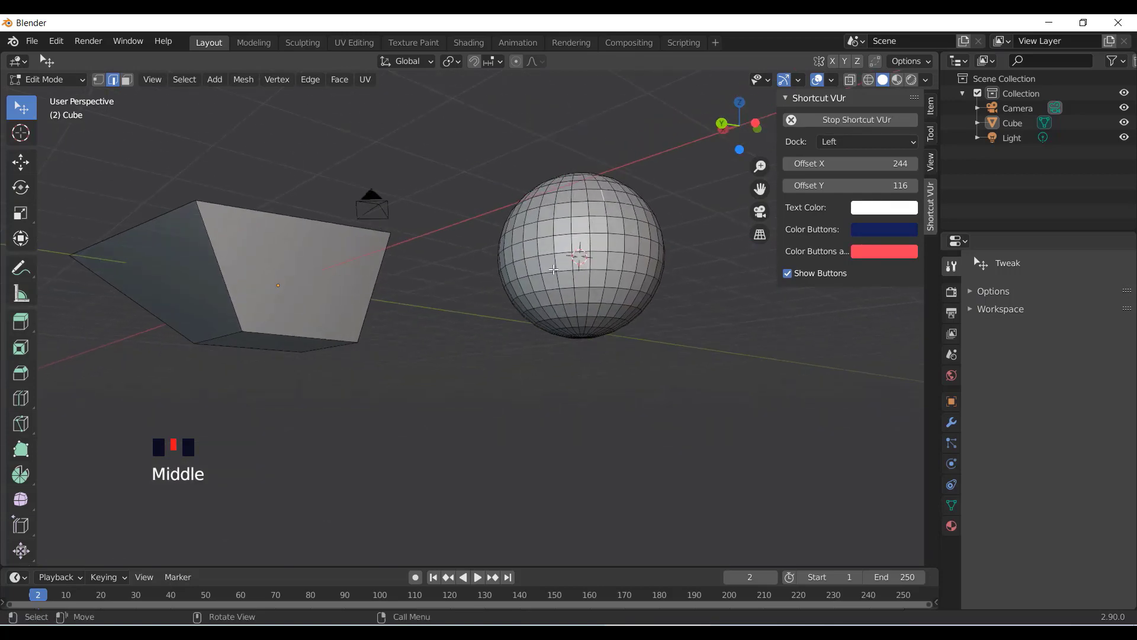
pyautogui.scroll(3, 555, 268)
pyautogui.moveTo(604, 259); pyautogui.dragTo(484, 290, button='middle')
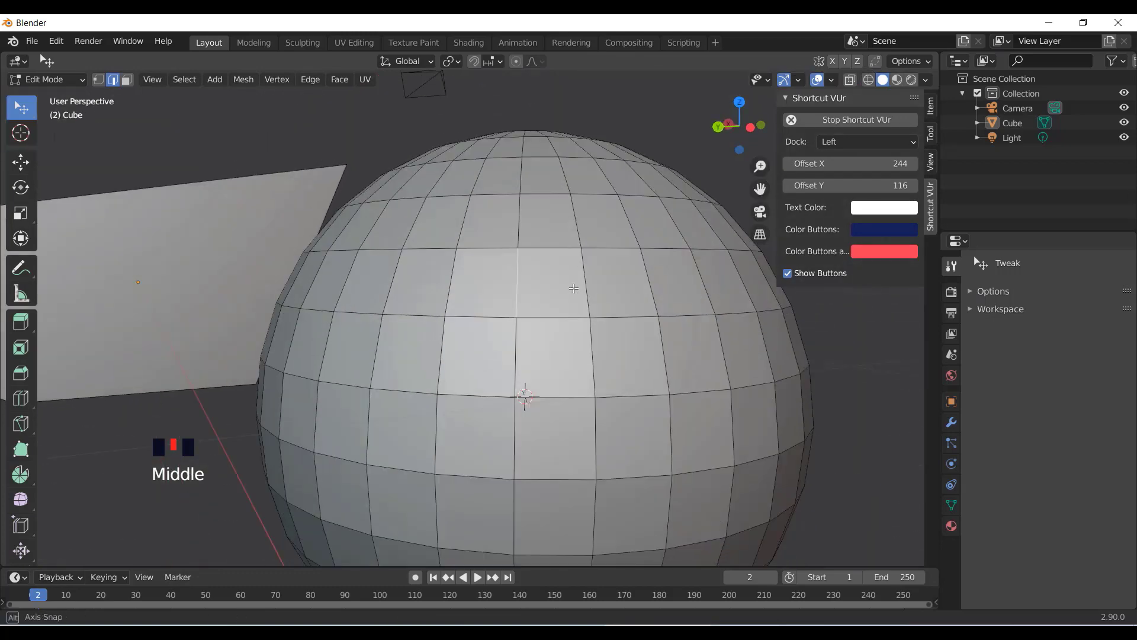
pyautogui.click(294, 331)
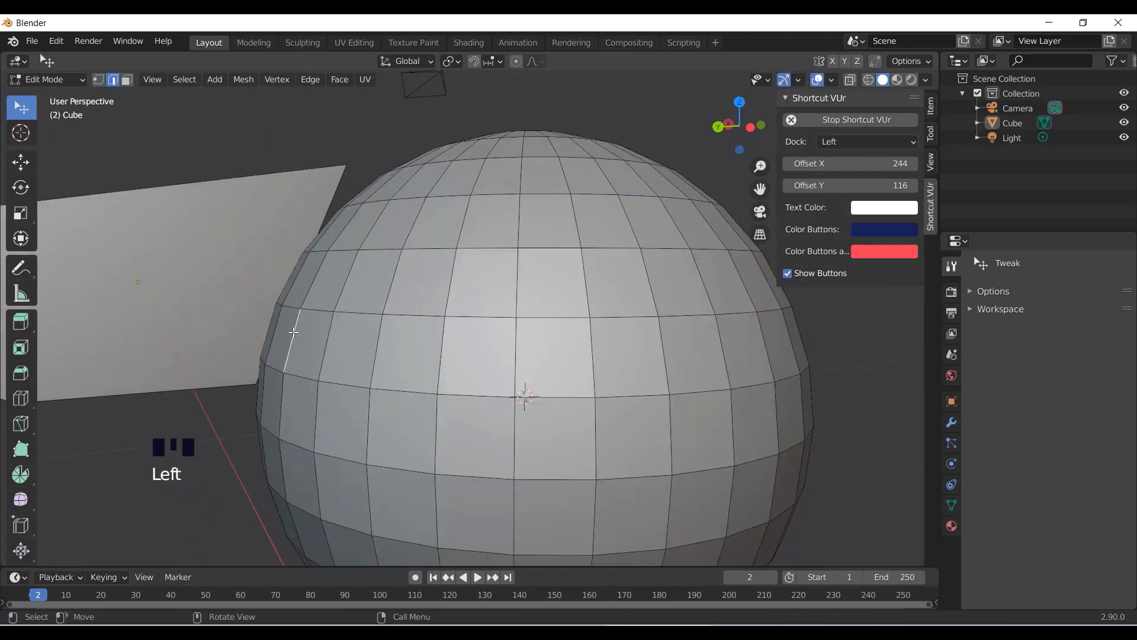
# Pull the selected vertical edge on the UV sphere's side outward, and pull another edge higher on that side outward too
pyautogui.moveTo(292, 335); pyautogui.dragTo(297, 358)
pyautogui.scroll(-2, 297, 358)
pyautogui.moveTo(350, 349); pyautogui.dragTo(376, 349, button='middle')
pyautogui.scroll(2, 382, 341)
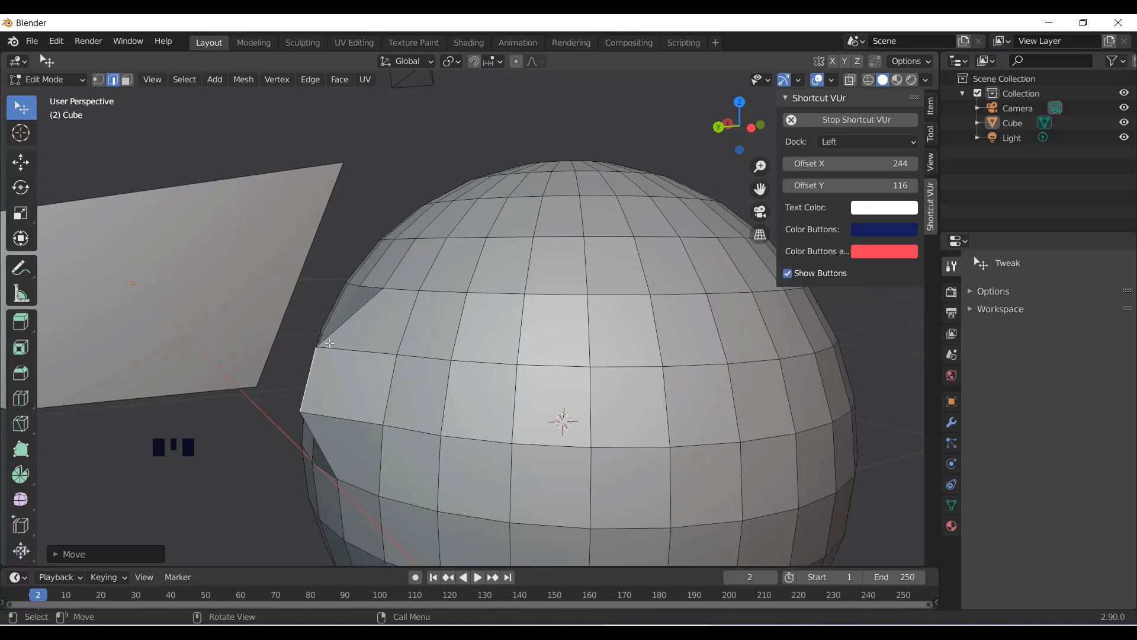
pyautogui.moveTo(331, 342); pyautogui.dragTo(446, 334, button='middle')
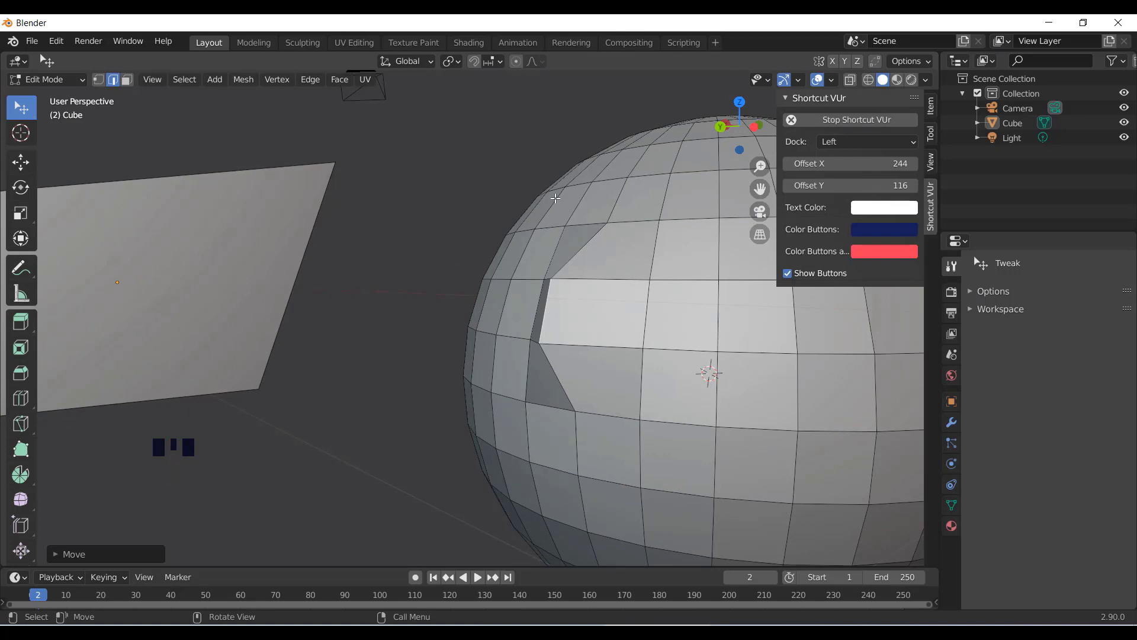
pyautogui.click(556, 198)
pyautogui.moveTo(555, 198); pyautogui.dragTo(526, 199)
# Switch to face selection and select a single face near the middle of the UV sphere
pyautogui.scroll(-2, 560, 257)
pyautogui.moveTo(561, 287); pyautogui.dragTo(525, 286, button='middle')
pyautogui.scroll(-1, 499, 336)
pyautogui.moveTo(530, 346); pyautogui.dragTo(504, 336, button='middle')
pyautogui.scroll(-1, 453, 301)
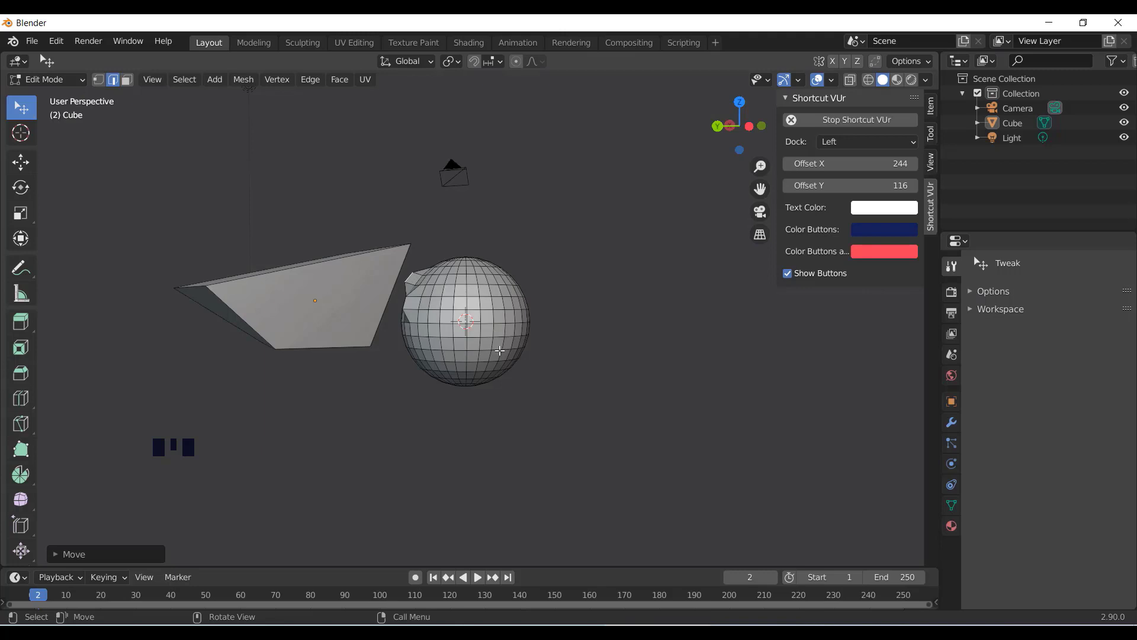
pyautogui.scroll(1, 350, 217)
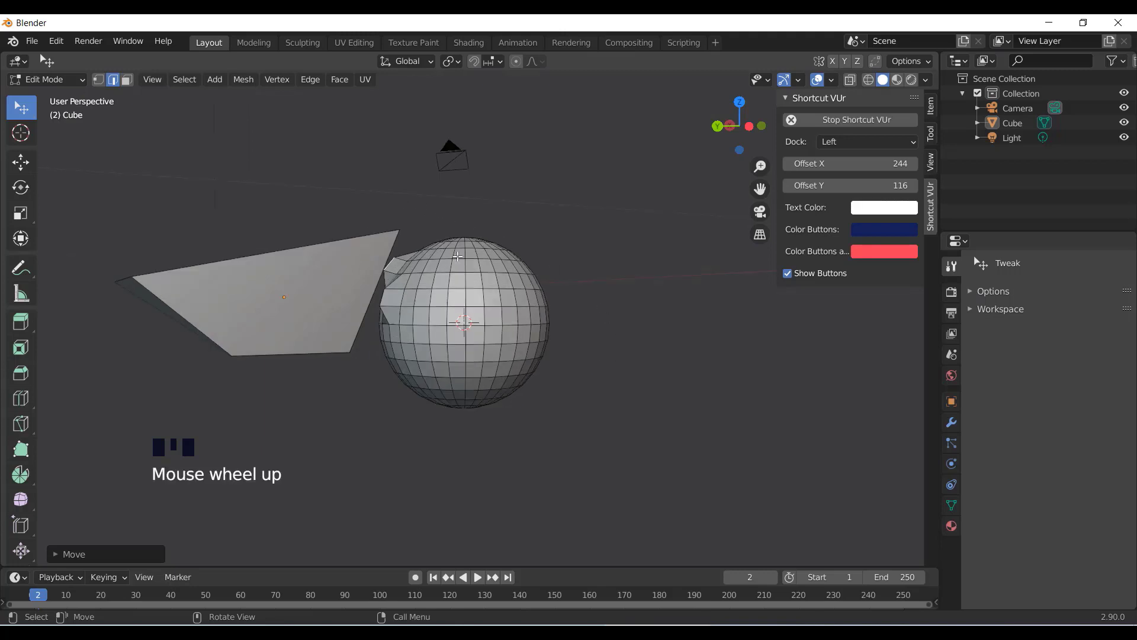
pyautogui.scroll(-1, 350, 217)
pyautogui.click(126, 81)
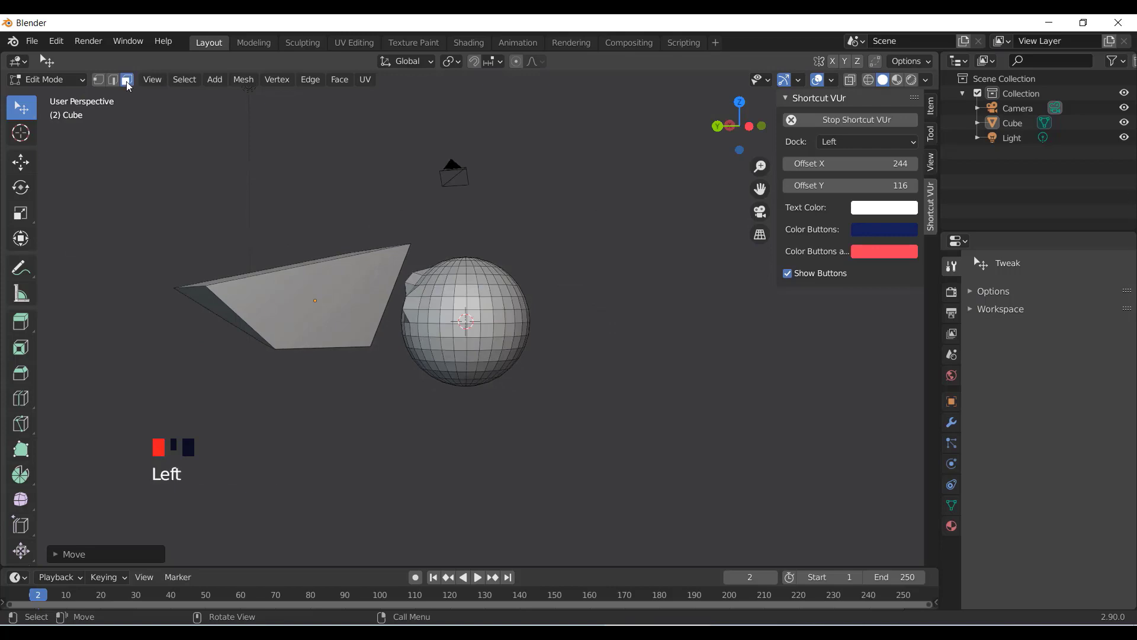
pyautogui.scroll(3, 337, 280)
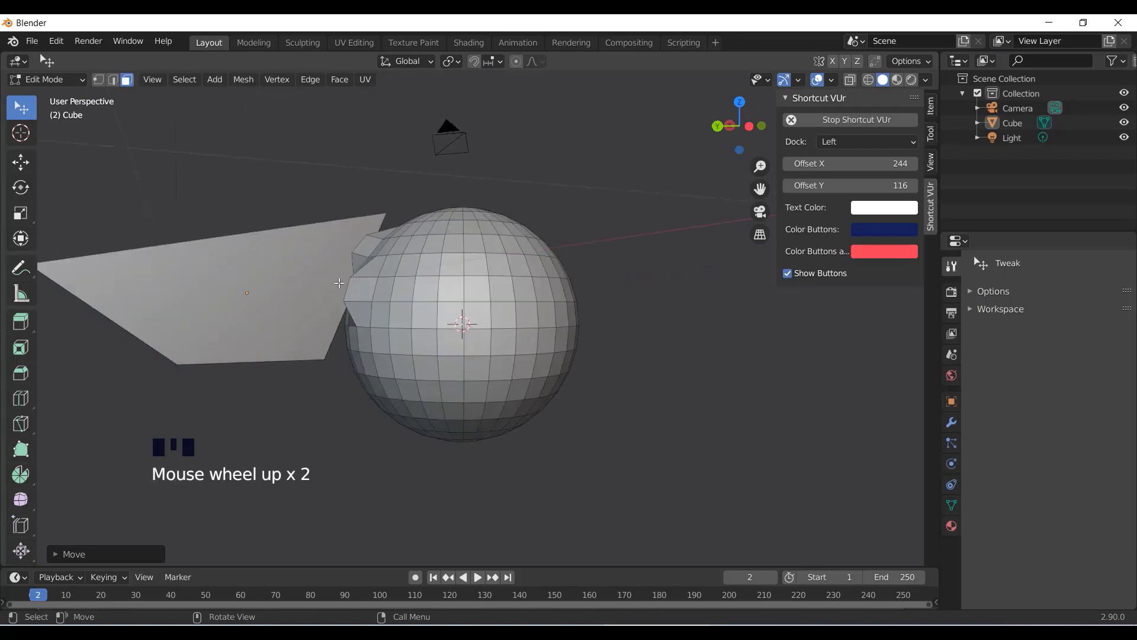
pyautogui.moveTo(545, 264)
pyautogui.mouseDown(button='middle')
pyautogui.moveTo(588, 272)
pyautogui.moveTo(547, 282)
pyautogui.mouseUp(button='middle')
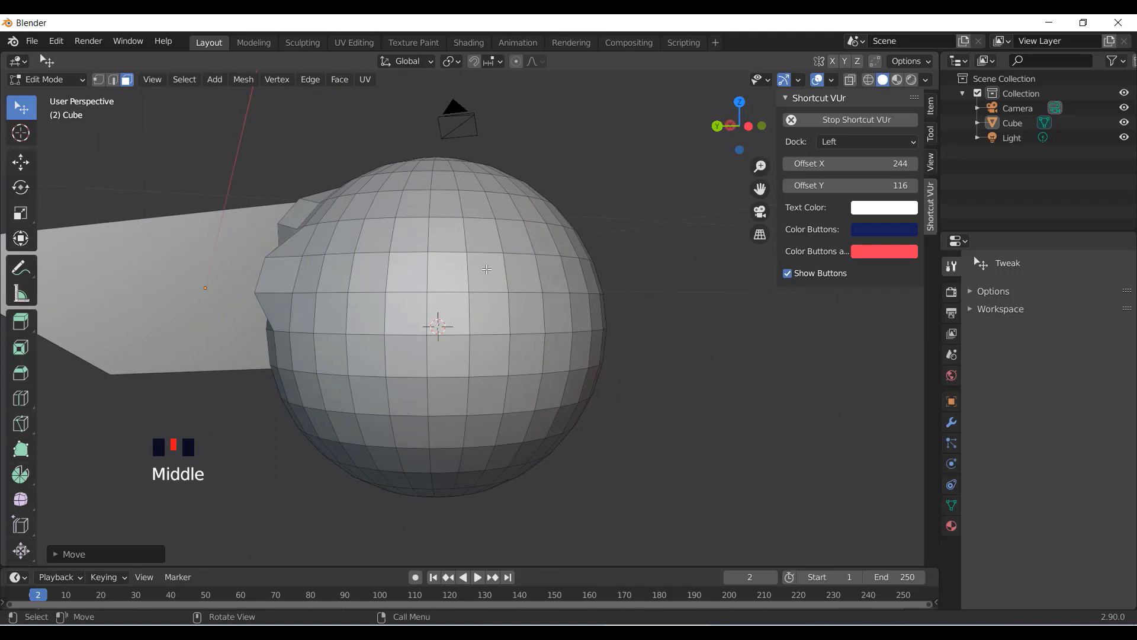
pyautogui.scroll(1, 486, 269)
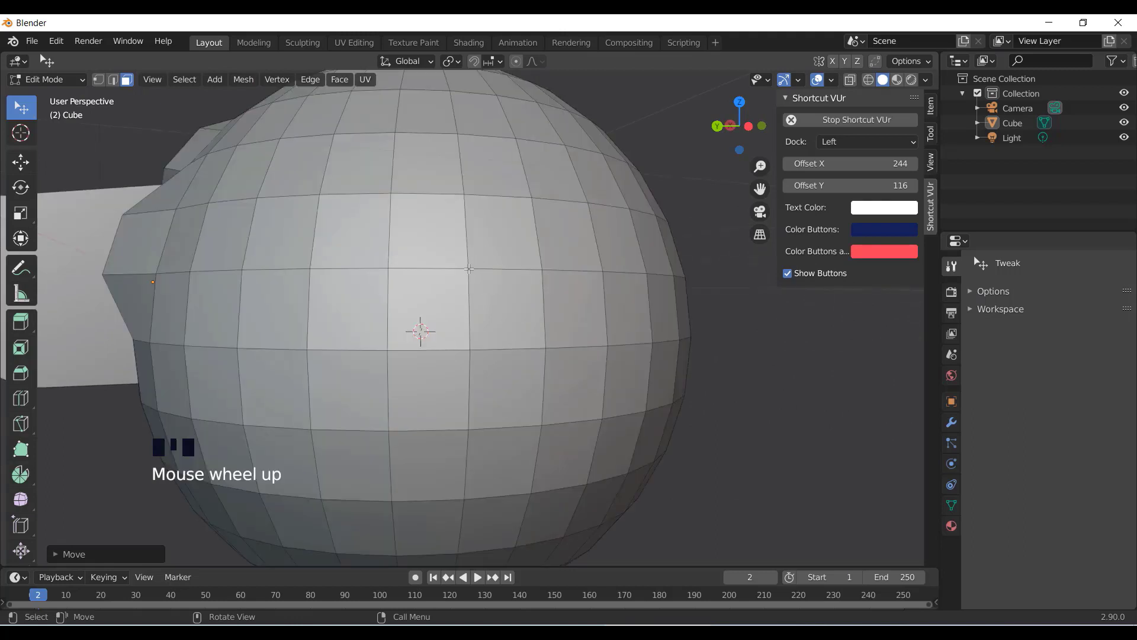
pyautogui.click(470, 270)
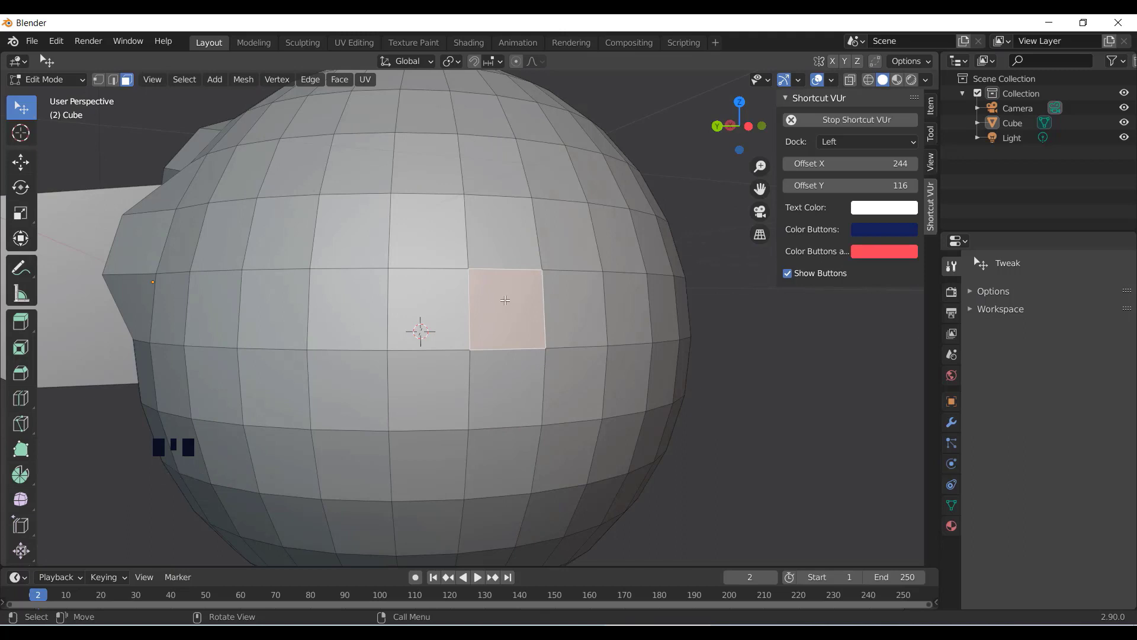
# Try selecting at the corner shared by four central sphere faces, picking different faces around that point
pyautogui.click(470, 264)
pyautogui.click(470, 269)
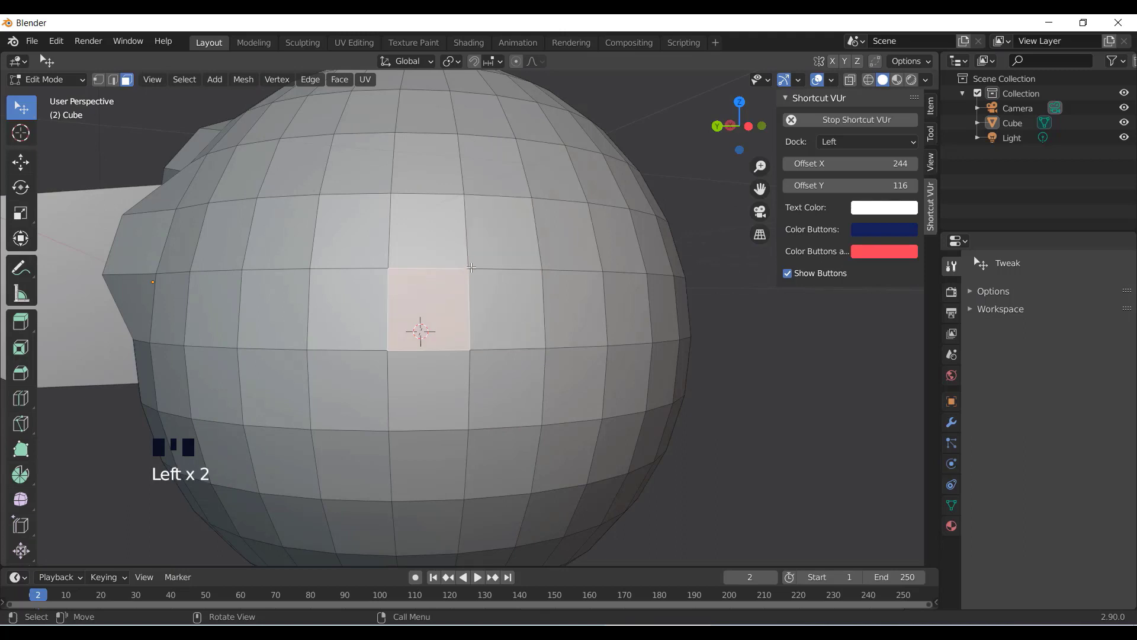
pyautogui.click(472, 265)
pyautogui.click(472, 266)
pyautogui.click(468, 270)
pyautogui.scroll(2, 467, 273)
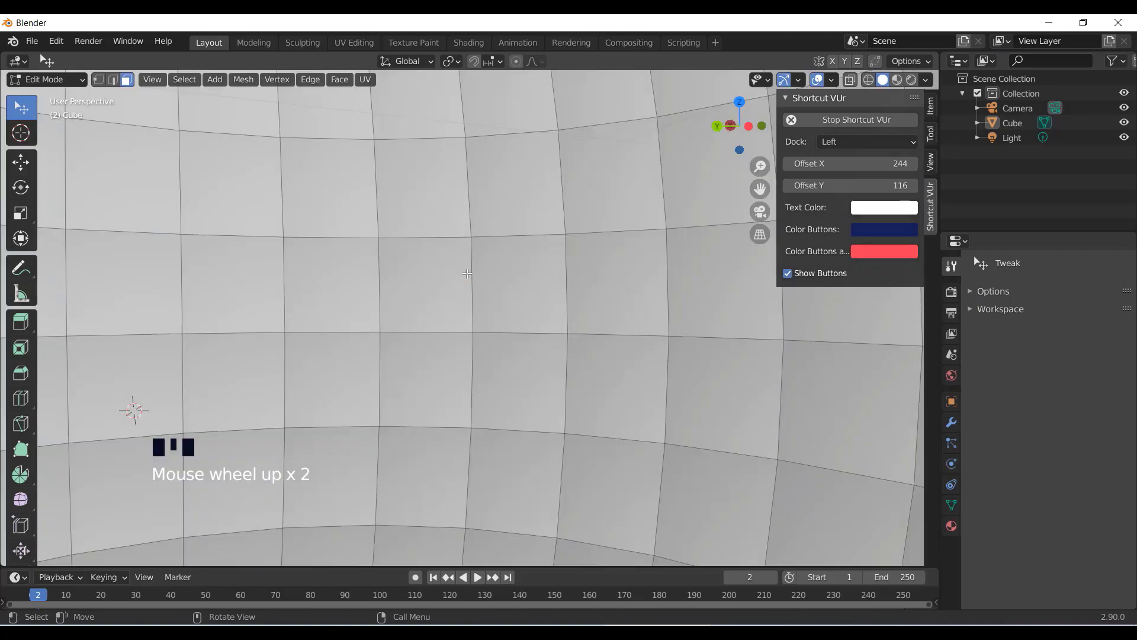
pyautogui.scroll(-2, 467, 273)
pyautogui.scroll(-1, 467, 271)
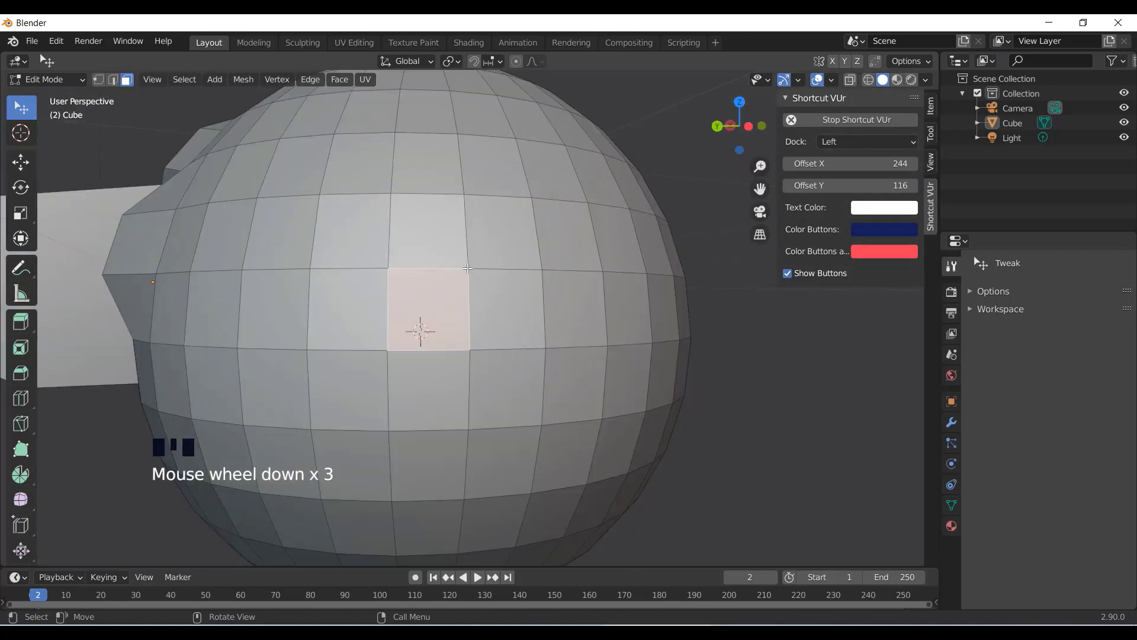
pyautogui.click(469, 268)
pyautogui.click(469, 271)
pyautogui.click(480, 257)
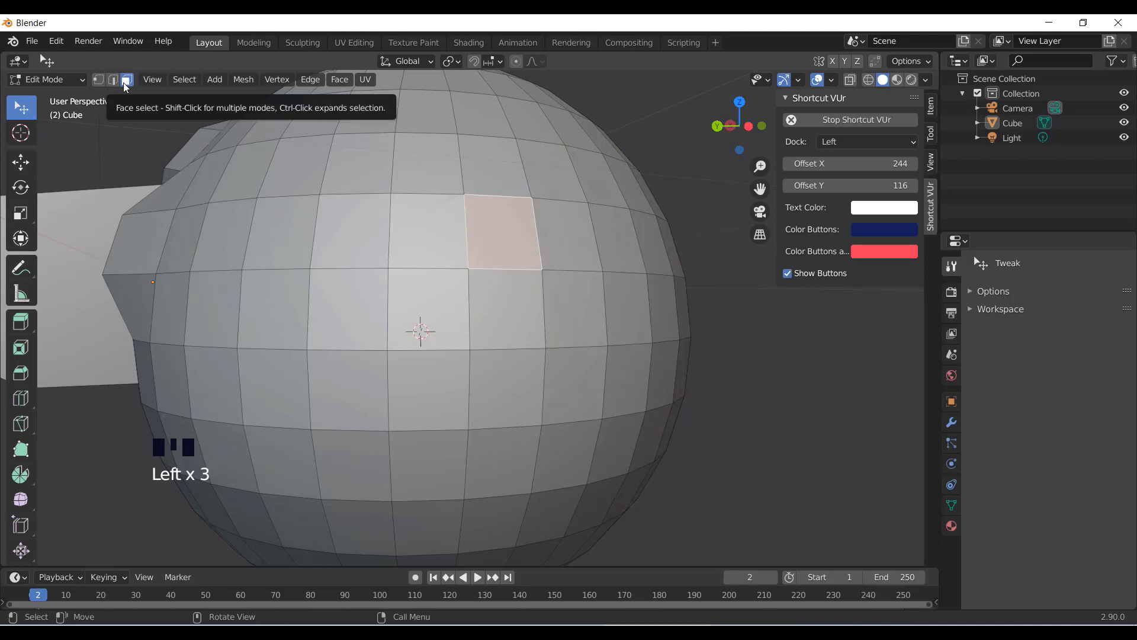
# Select several neighbouring faces on the sphere's upper front one after another
pyautogui.click(414, 205)
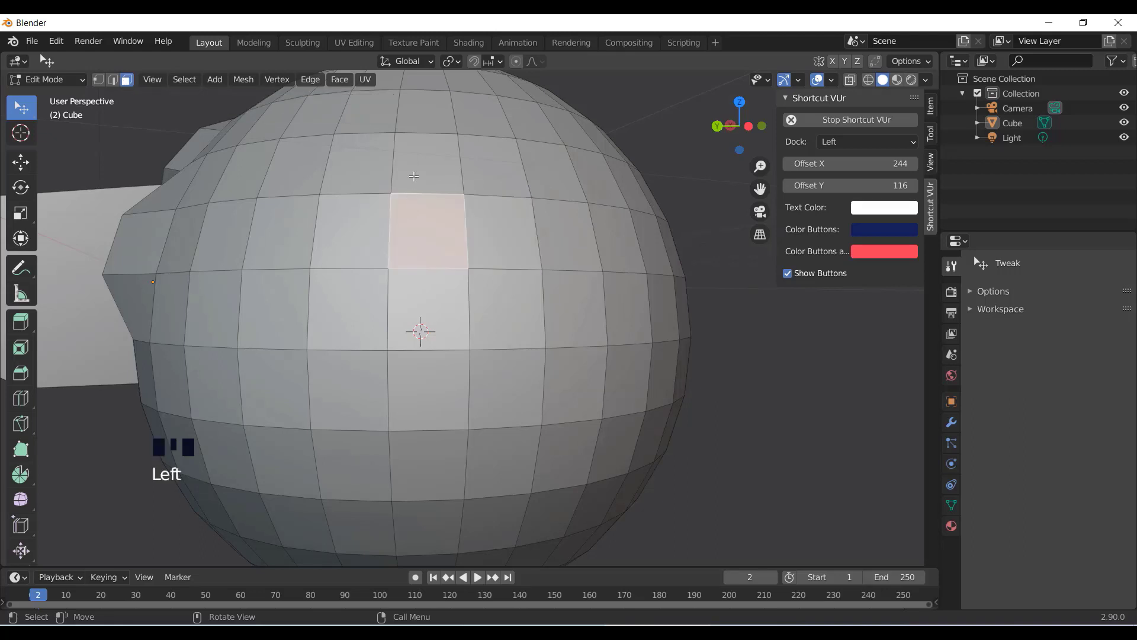
pyautogui.click(441, 175)
pyautogui.click(488, 164)
pyautogui.click(489, 211)
pyautogui.click(445, 218)
pyautogui.click(435, 170)
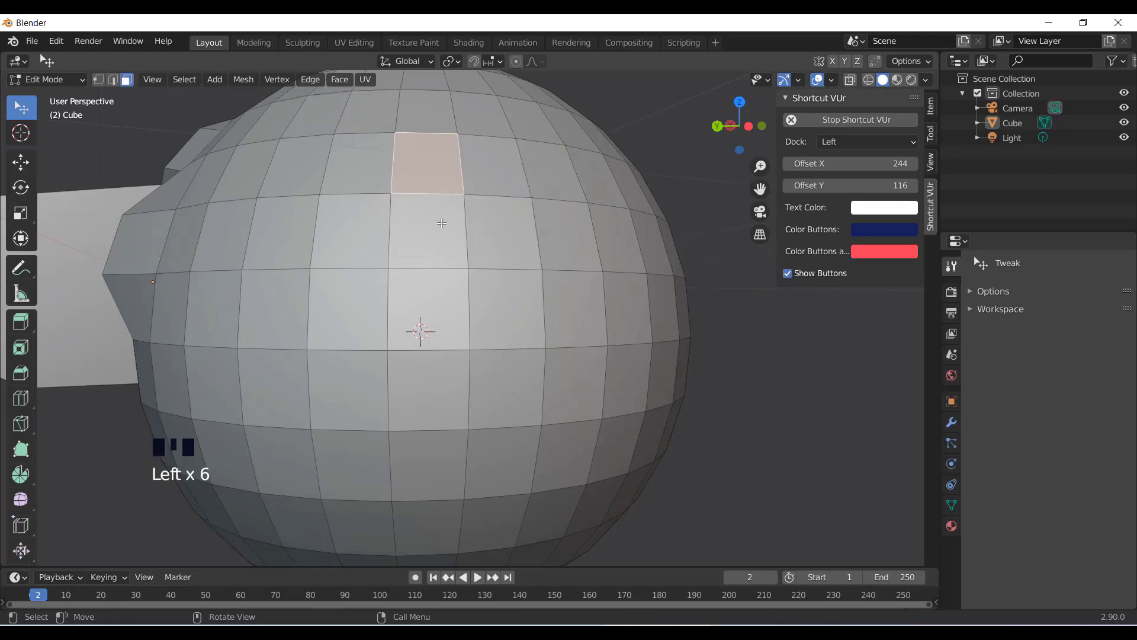
pyautogui.click(441, 223)
pyautogui.click(375, 235)
# Pull three separate faces on the front and side of the UV sphere outward to form protrusions
pyautogui.scroll(-2, 420, 250)
pyautogui.moveTo(420, 249); pyautogui.dragTo(565, 211, button='middle')
pyautogui.click(570, 191)
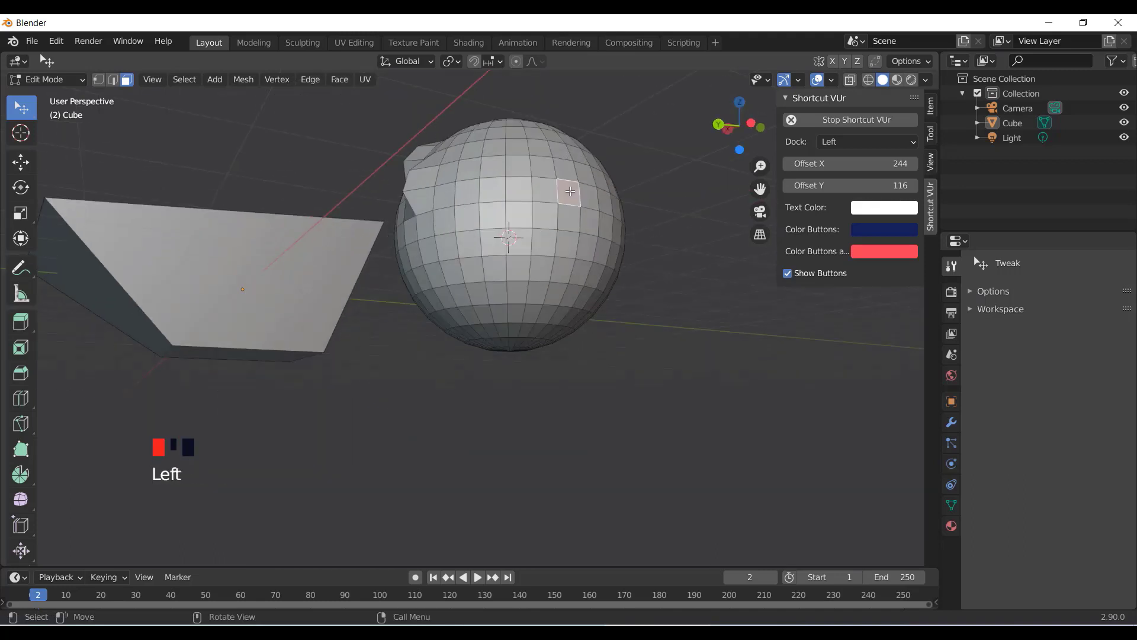
pyautogui.moveTo(569, 190); pyautogui.dragTo(610, 213)
pyautogui.moveTo(598, 233); pyautogui.dragTo(565, 238, button='middle')
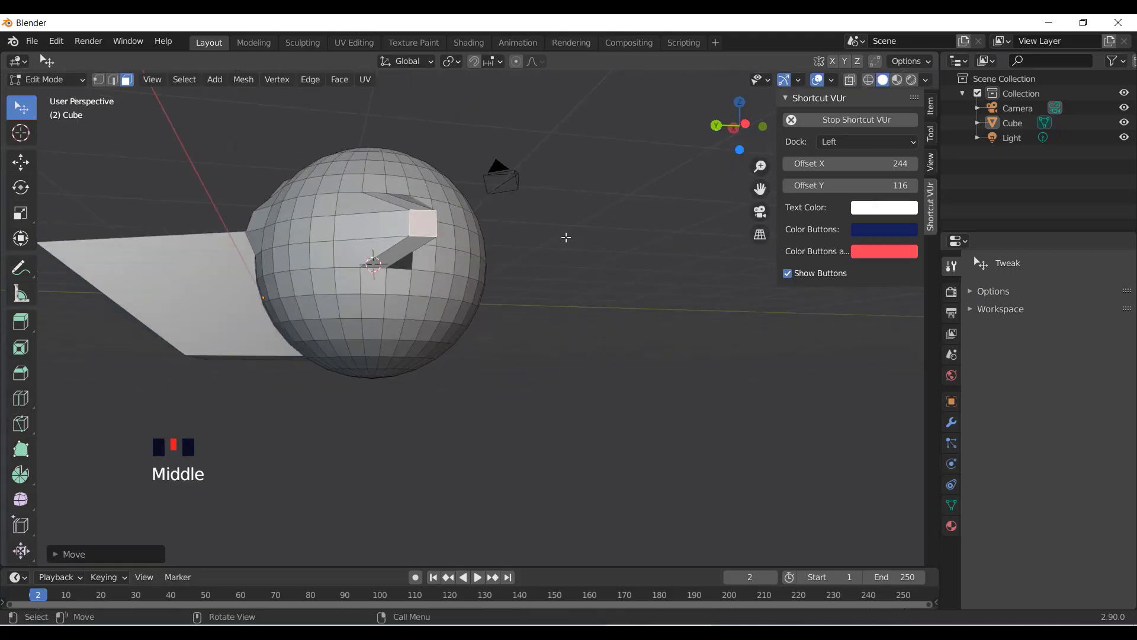
pyautogui.click(464, 260)
pyautogui.moveTo(464, 261); pyautogui.dragTo(512, 264)
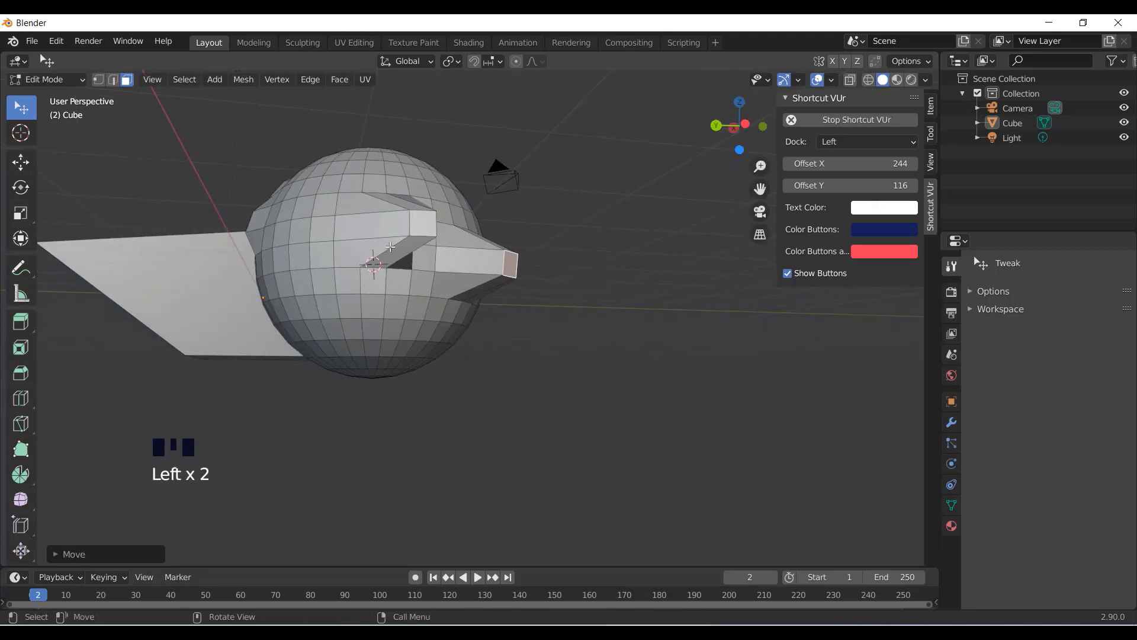
pyautogui.click(378, 304)
pyautogui.moveTo(378, 304); pyautogui.dragTo(410, 318)
# Move two more faces of the UV sphere, on the side facing the cube, toward the cube
pyautogui.moveTo(328, 281); pyautogui.dragTo(423, 285, button='middle')
pyautogui.moveTo(485, 264); pyautogui.dragTo(458, 275)
pyautogui.moveTo(466, 226); pyautogui.dragTo(433, 226)
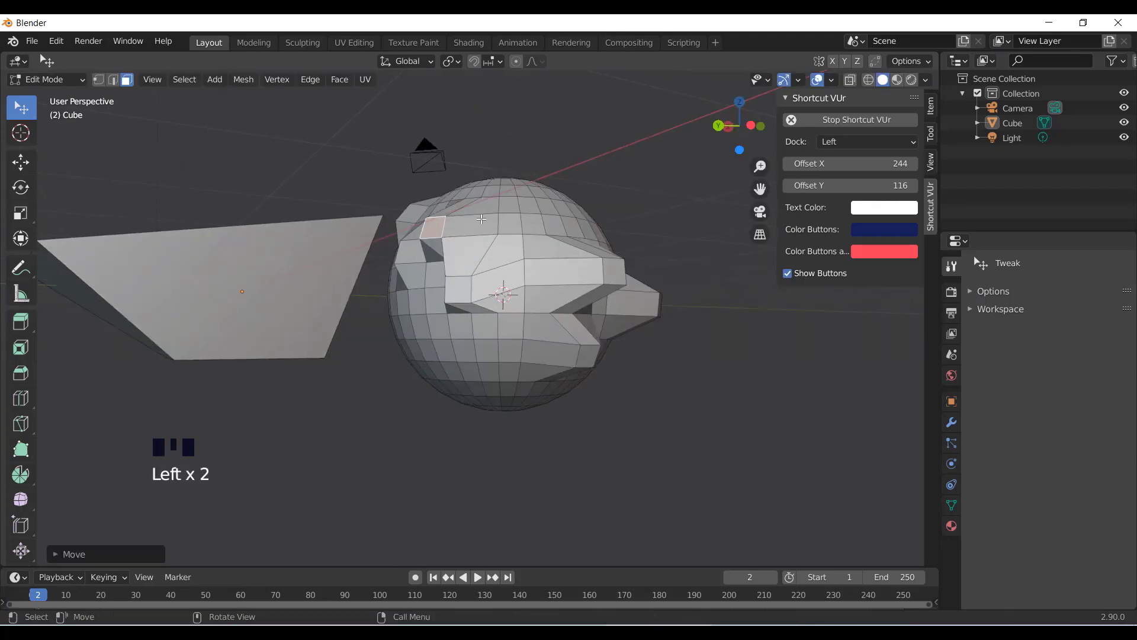
# Pull a face on the sphere's upper side outward, and move another face on its upper front
pyautogui.moveTo(481, 220); pyautogui.dragTo(487, 273, button='middle')
pyautogui.keyDown('shift'); pyautogui.moveTo(483, 319); pyautogui.dragTo(472, 245, button='middle'); pyautogui.keyUp('shift')
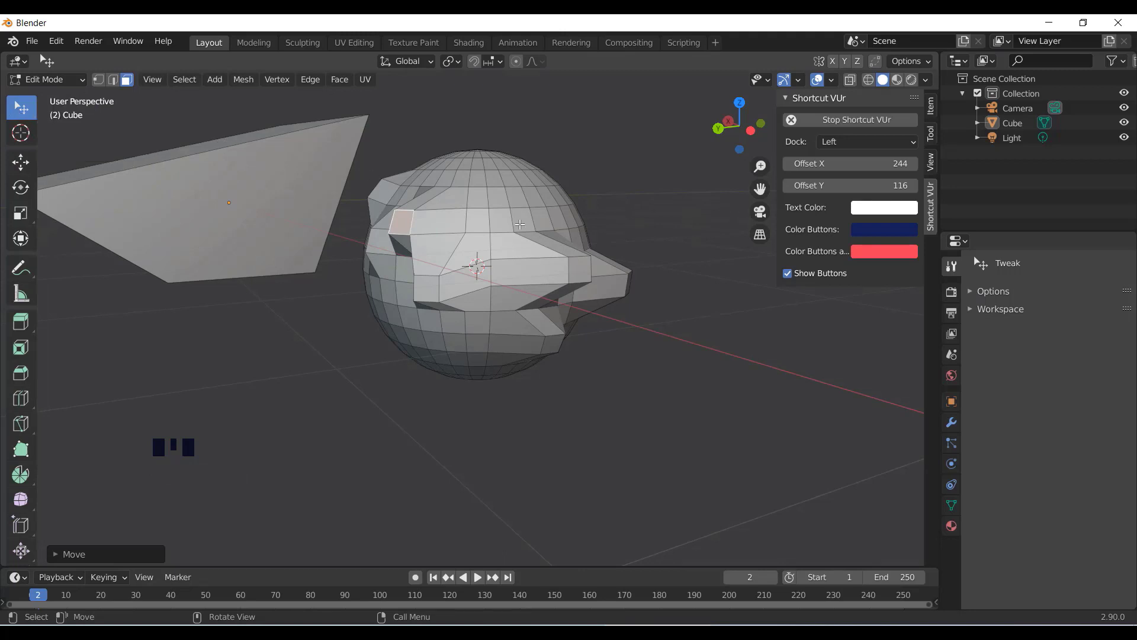
pyautogui.moveTo(519, 224); pyautogui.dragTo(525, 243, button='middle')
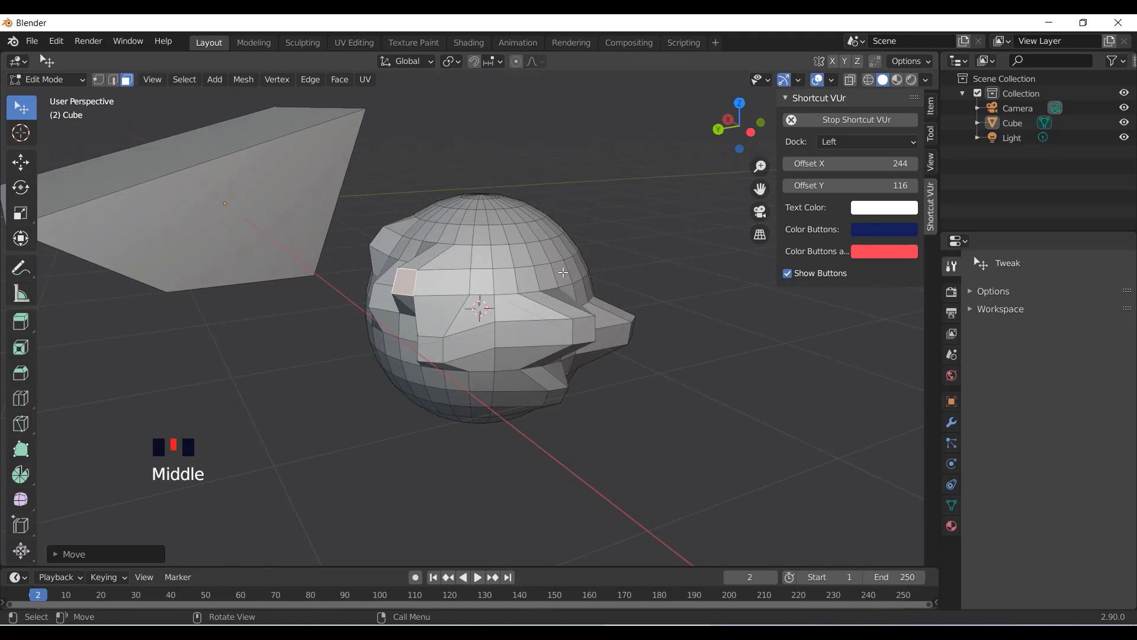
pyautogui.click(563, 272)
pyautogui.moveTo(563, 273); pyautogui.dragTo(596, 271)
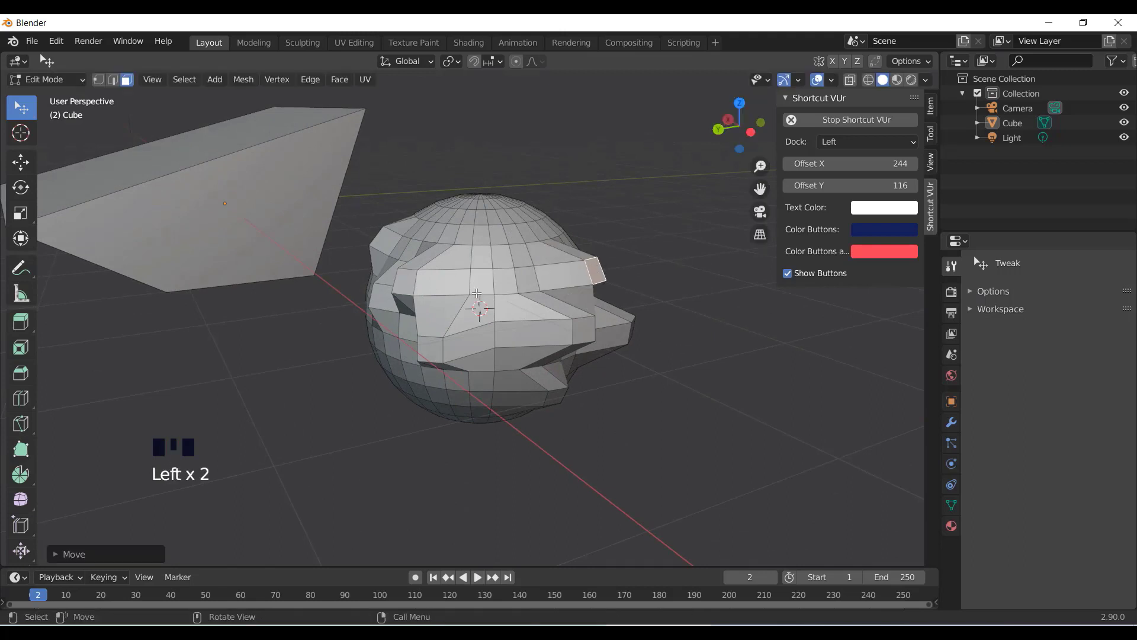
pyautogui.moveTo(479, 254); pyautogui.dragTo(496, 274)
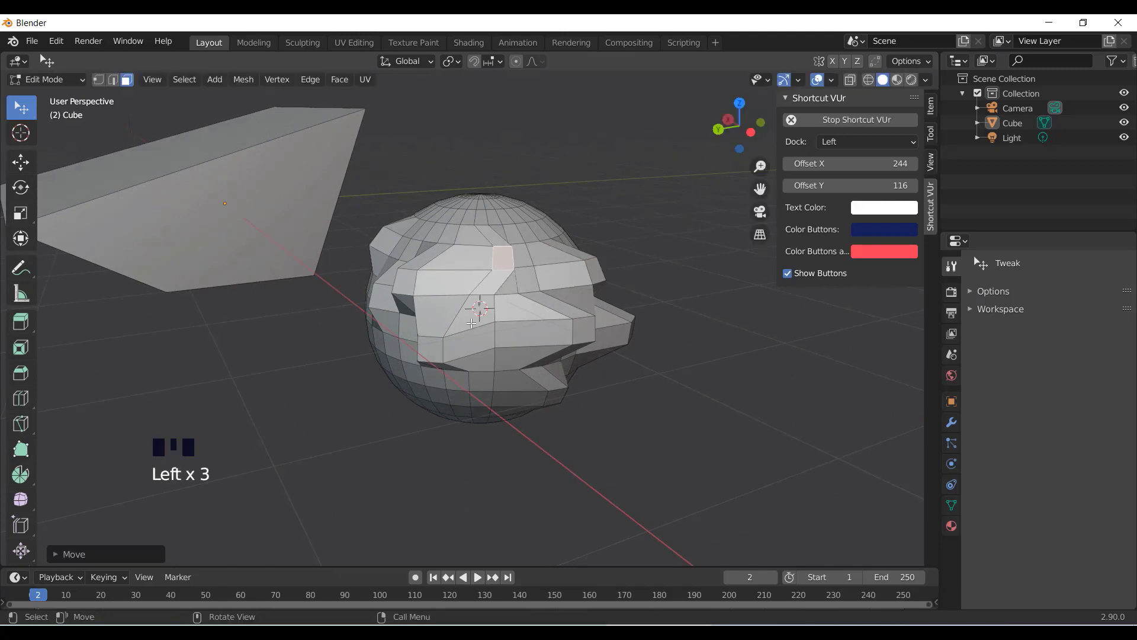
# Move the cube's large side face away from the body, and pull the adjacent end face outward and down
pyautogui.moveTo(471, 322); pyautogui.dragTo(492, 286, button='middle')
pyautogui.scroll(-2, 230, 213)
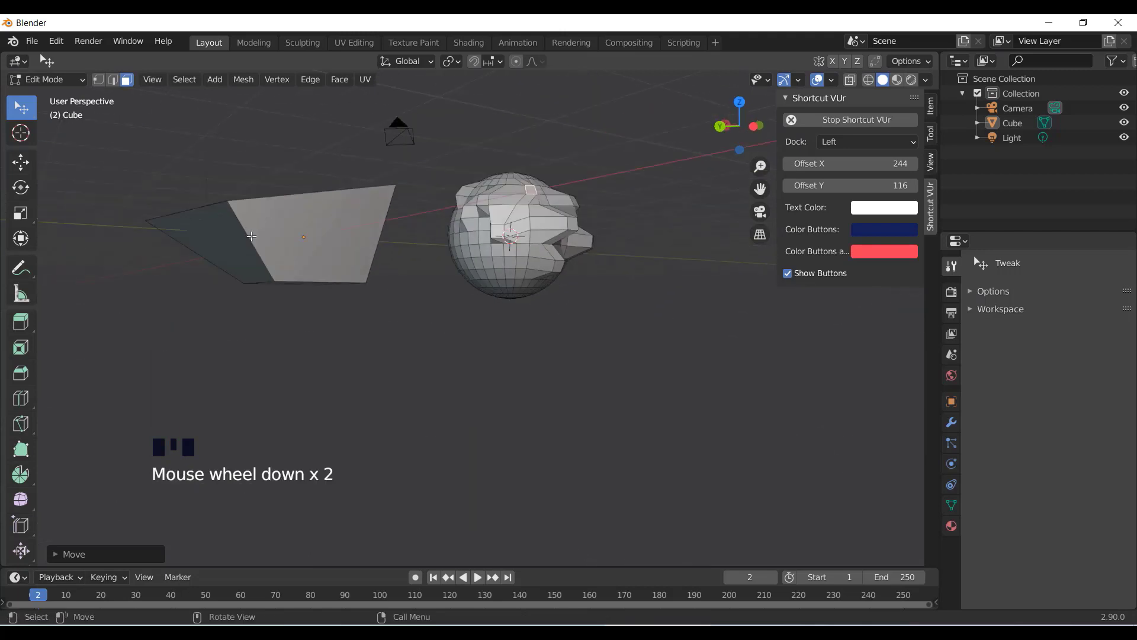
pyautogui.moveTo(251, 235); pyautogui.dragTo(253, 243, button='middle')
pyautogui.click(305, 242)
pyautogui.moveTo(306, 241); pyautogui.dragTo(383, 278)
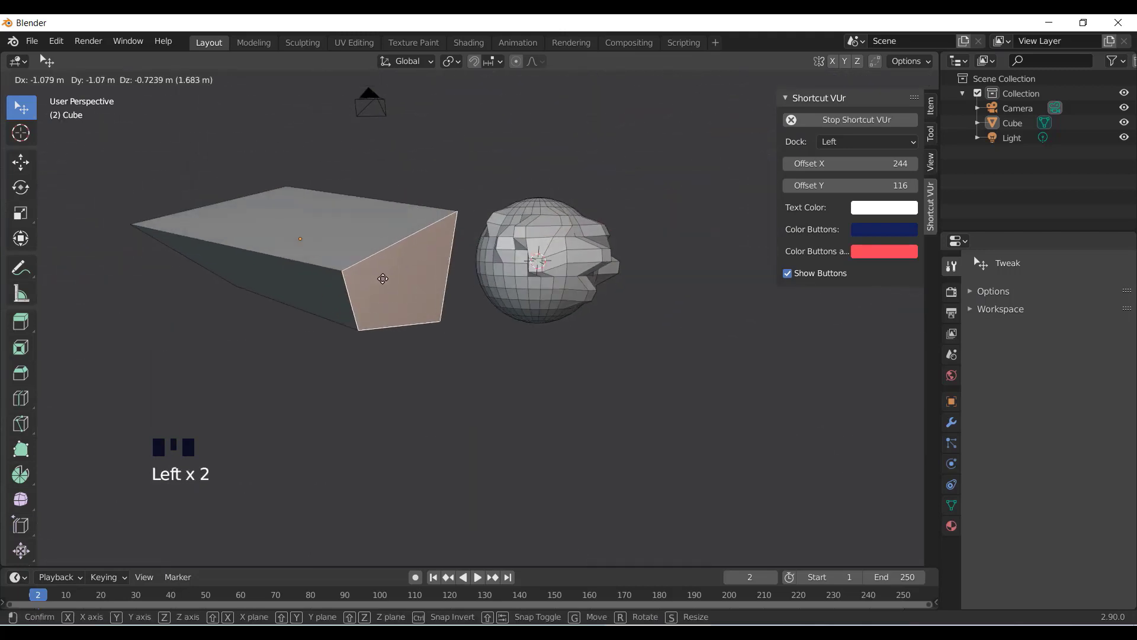
pyautogui.click(298, 294)
pyautogui.moveTo(297, 294); pyautogui.dragTo(307, 347)
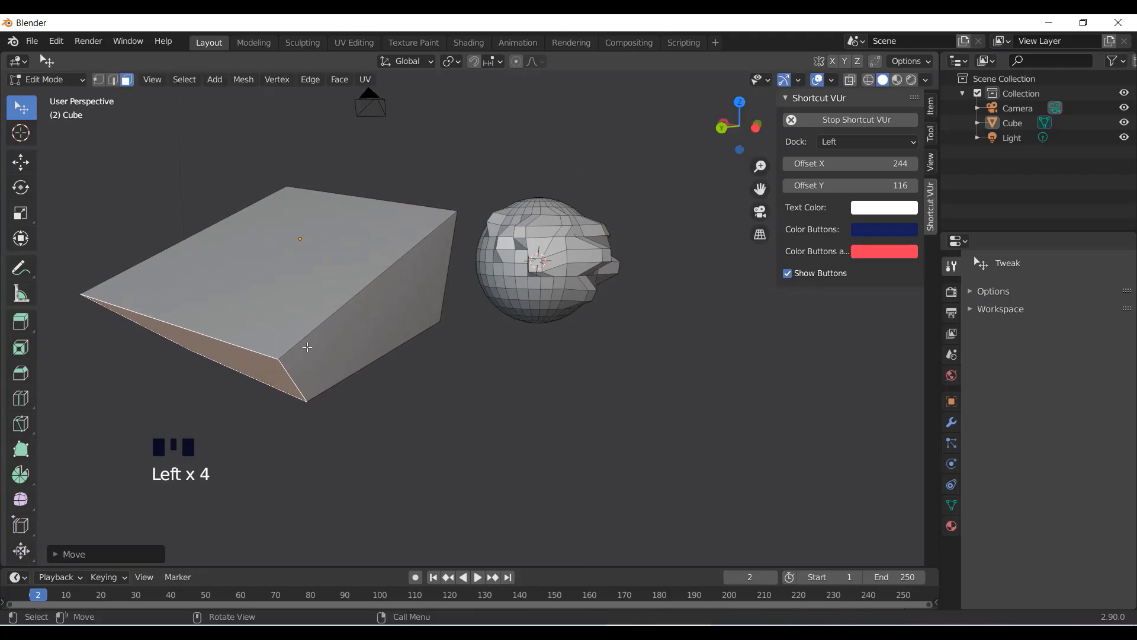
# Push the cube's end face back toward the body and reselect that face from another angle
pyautogui.moveTo(307, 347); pyautogui.dragTo(338, 317, button='middle')
pyautogui.moveTo(227, 279); pyautogui.dragTo(320, 247)
pyautogui.moveTo(342, 317); pyautogui.dragTo(265, 344, button='middle')
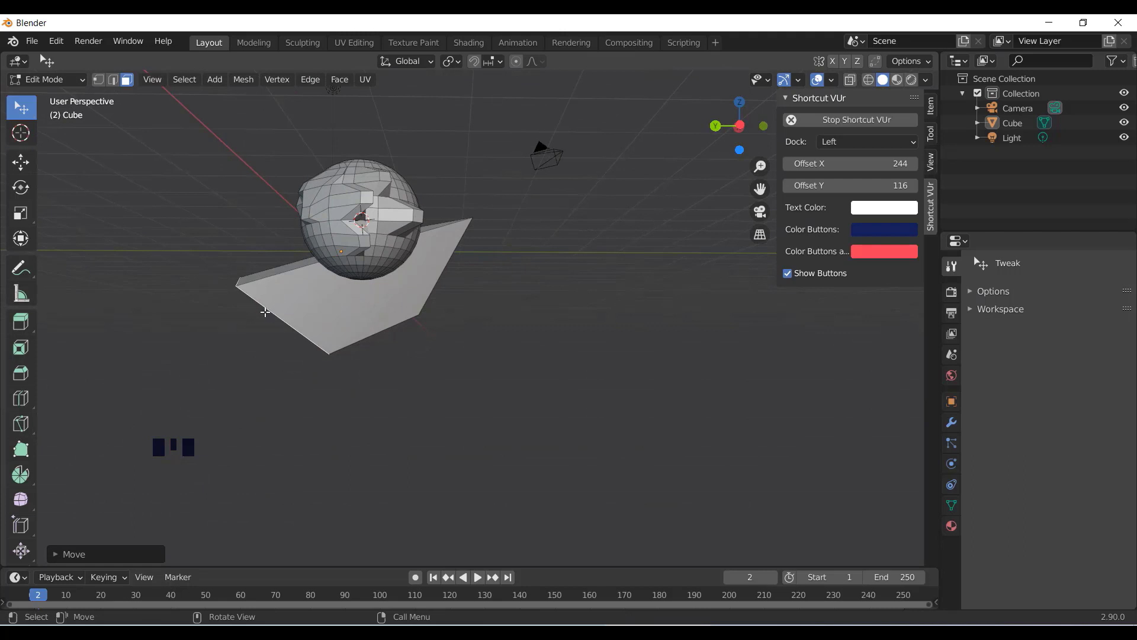
pyautogui.moveTo(275, 307); pyautogui.dragTo(288, 299, button='middle')
pyautogui.moveTo(315, 271); pyautogui.dragTo(316, 273)
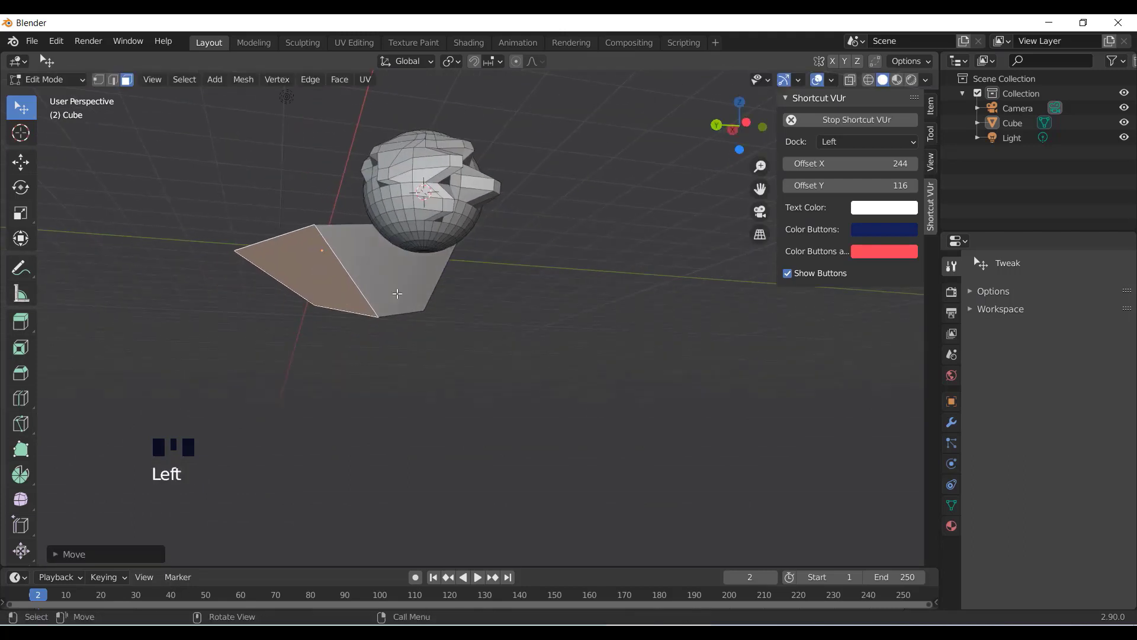
# Select the cube's large top face
pyautogui.scroll(-3, 398, 295)
pyautogui.moveTo(398, 295); pyautogui.dragTo(409, 287, button='middle')
pyautogui.scroll(1, 409, 288)
pyautogui.scroll(2, 376, 262)
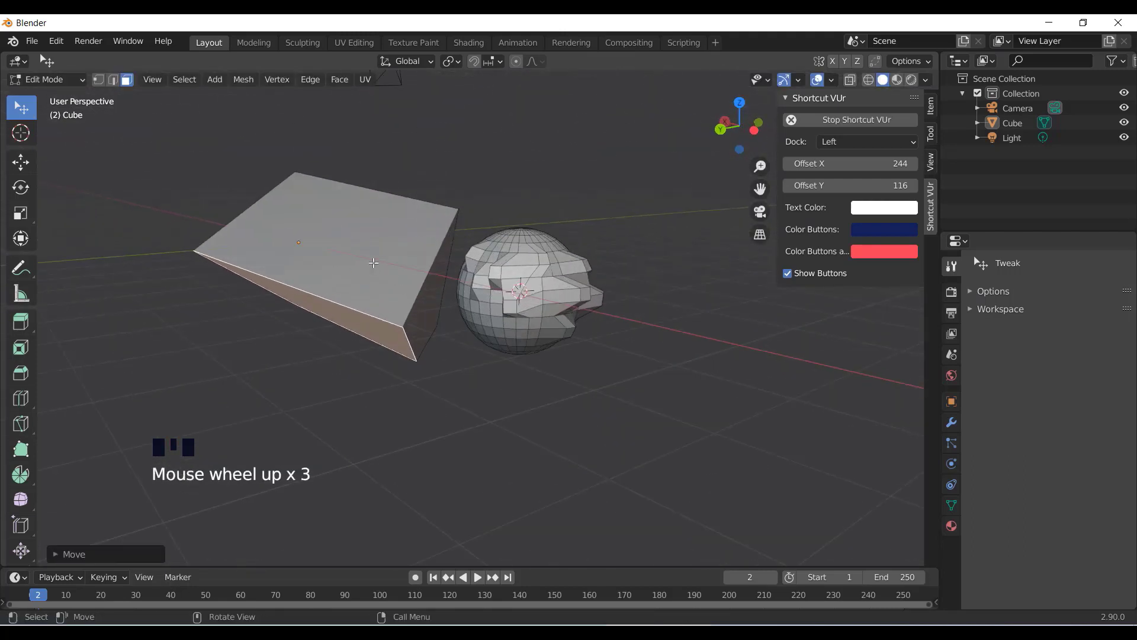
pyautogui.click(354, 257)
pyautogui.moveTo(354, 257); pyautogui.dragTo(386, 279, button='middle')
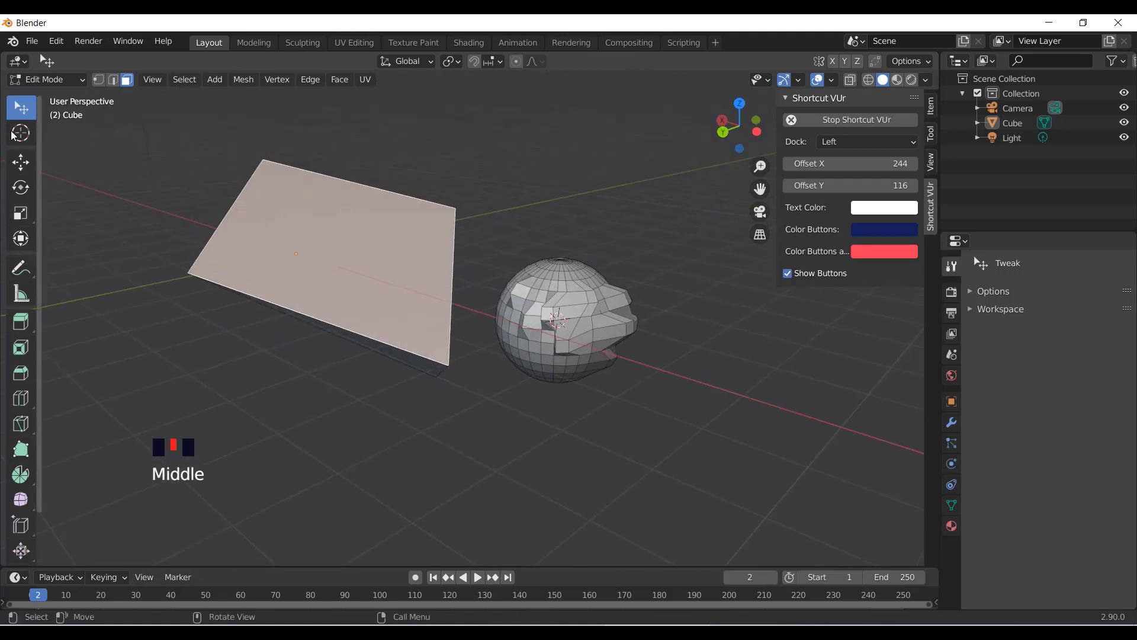
# Return to Object Mode, box-select the combined cube and UV sphere object, and delete it
pyautogui.click(22, 107)
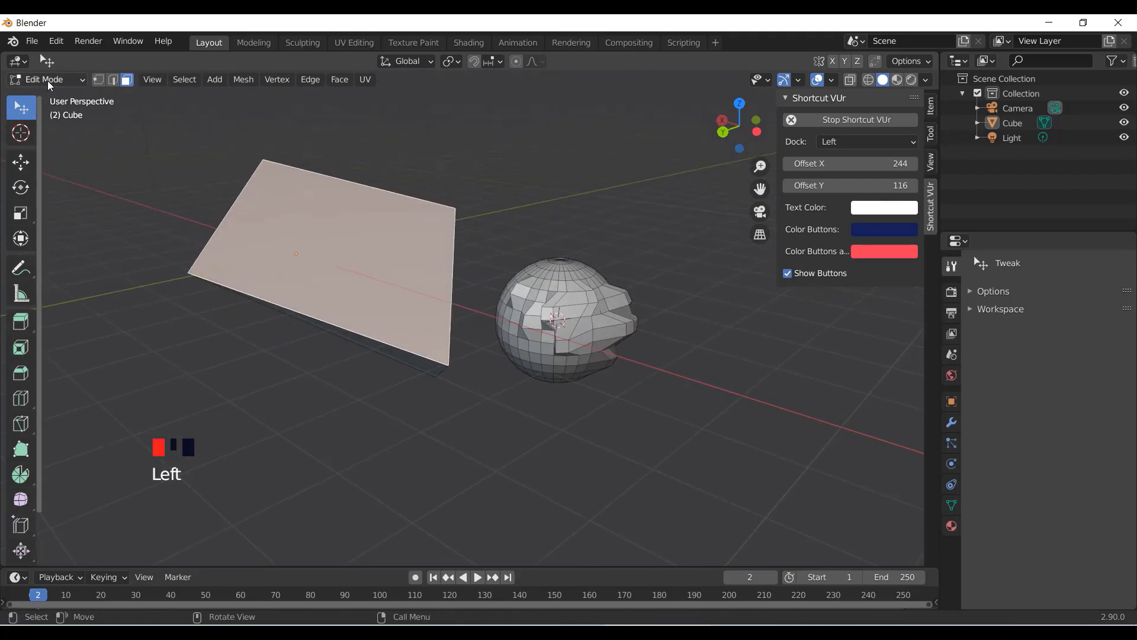
pyautogui.moveTo(47, 80); pyautogui.dragTo(45, 95)
pyautogui.moveTo(207, 134); pyautogui.dragTo(644, 396)
pyautogui.press('Delete')
pyautogui.scroll(-3, 417, 346)
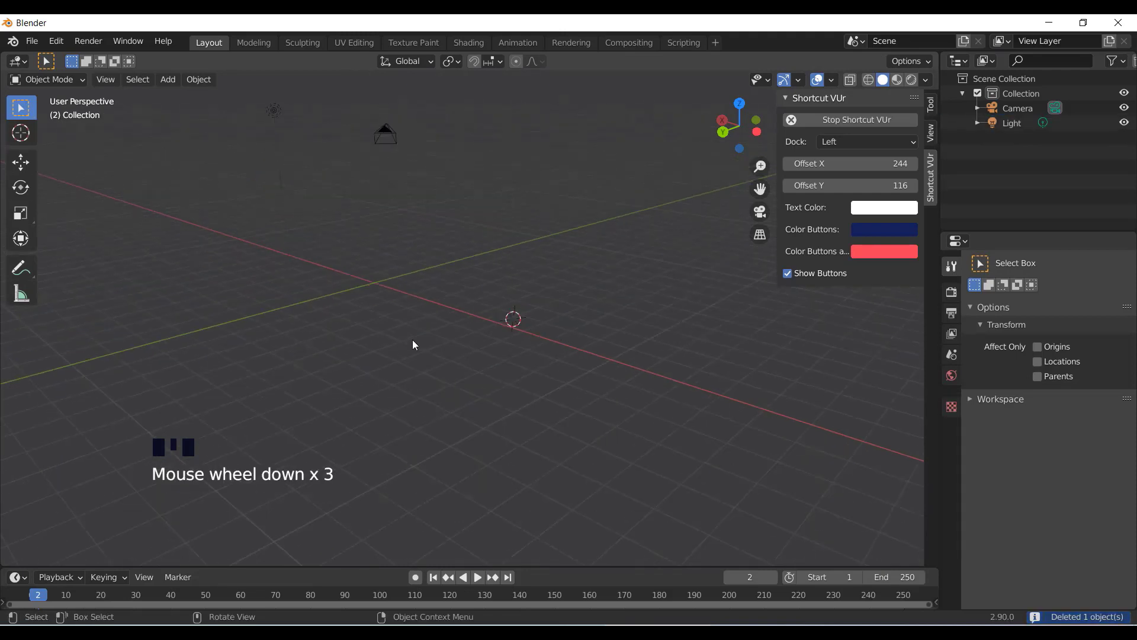
# Place the 3D cursor at the world origin, where the red and green axes cross, using the Cursor tool
pyautogui.click(375, 280)
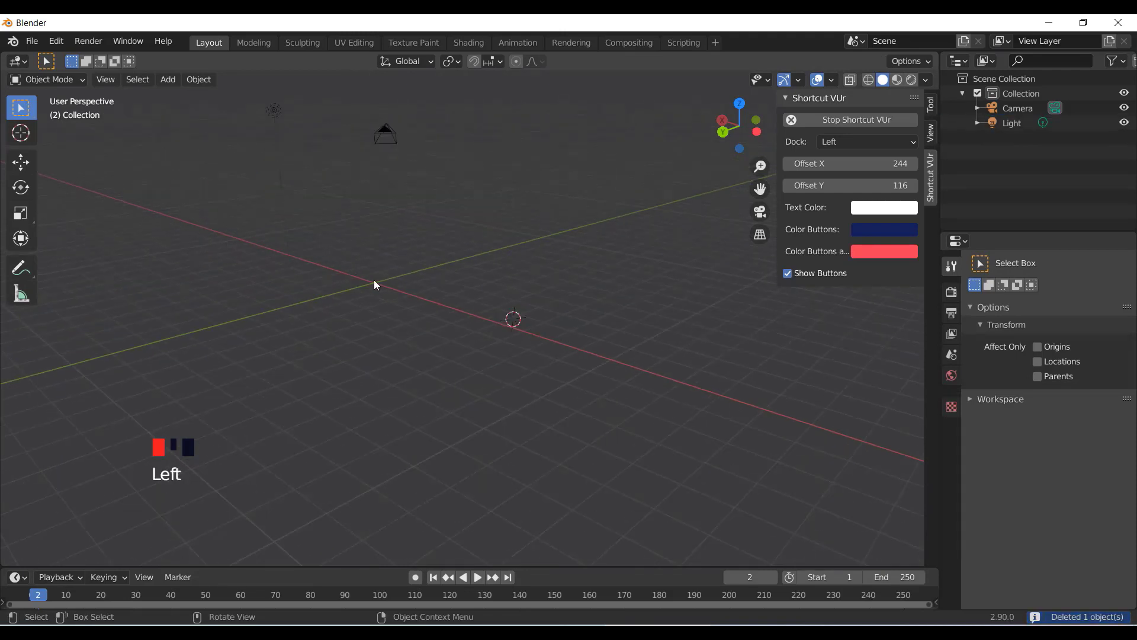
pyautogui.click(21, 132)
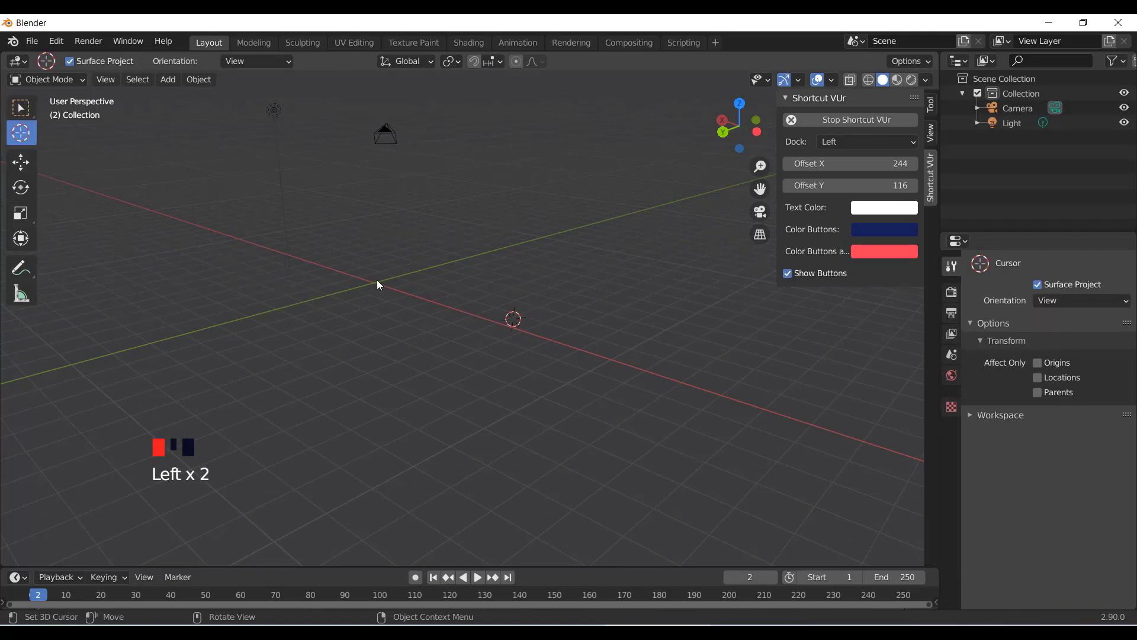
pyautogui.click(375, 281)
pyautogui.scroll(3, 371, 281)
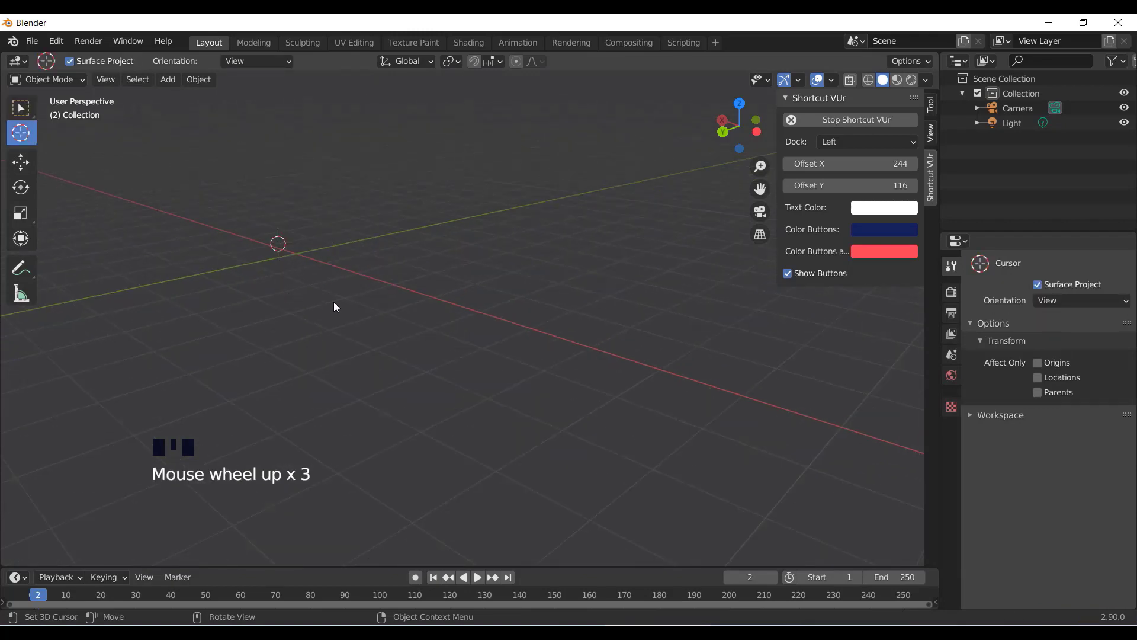
# Reposition the 3D cursor where the red and green axes appear to cross and add a Plane mesh there
pyautogui.keyDown('shift'); pyautogui.moveTo(272, 264); pyautogui.dragTo(417, 322, button='middle'); pyautogui.keyUp('shift')
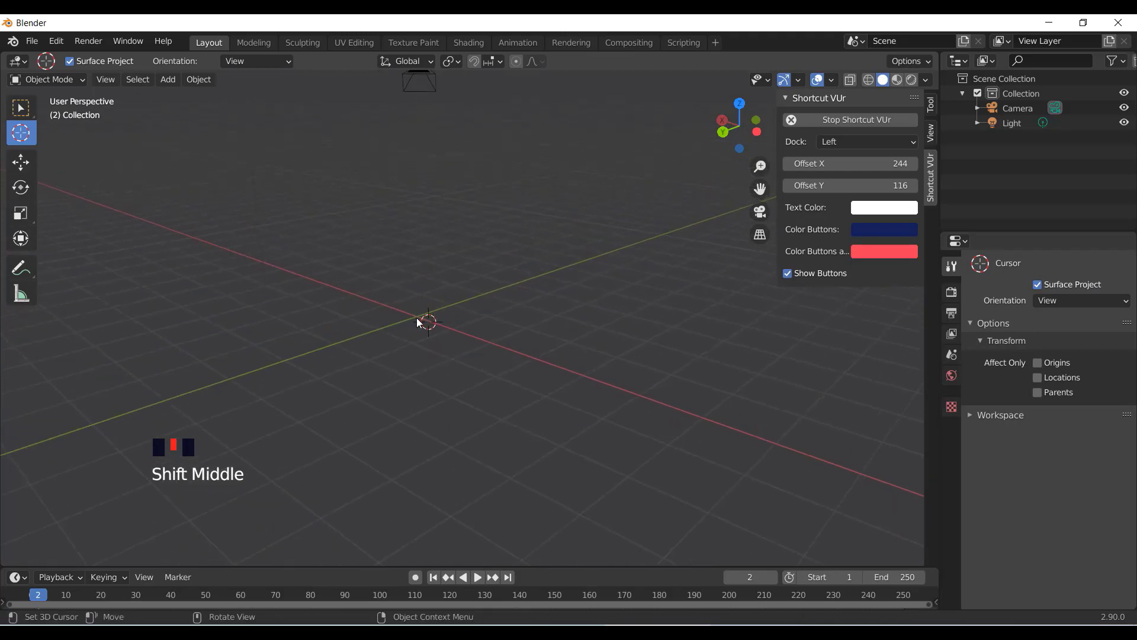
pyautogui.scroll(2, 418, 323)
pyautogui.click(388, 316)
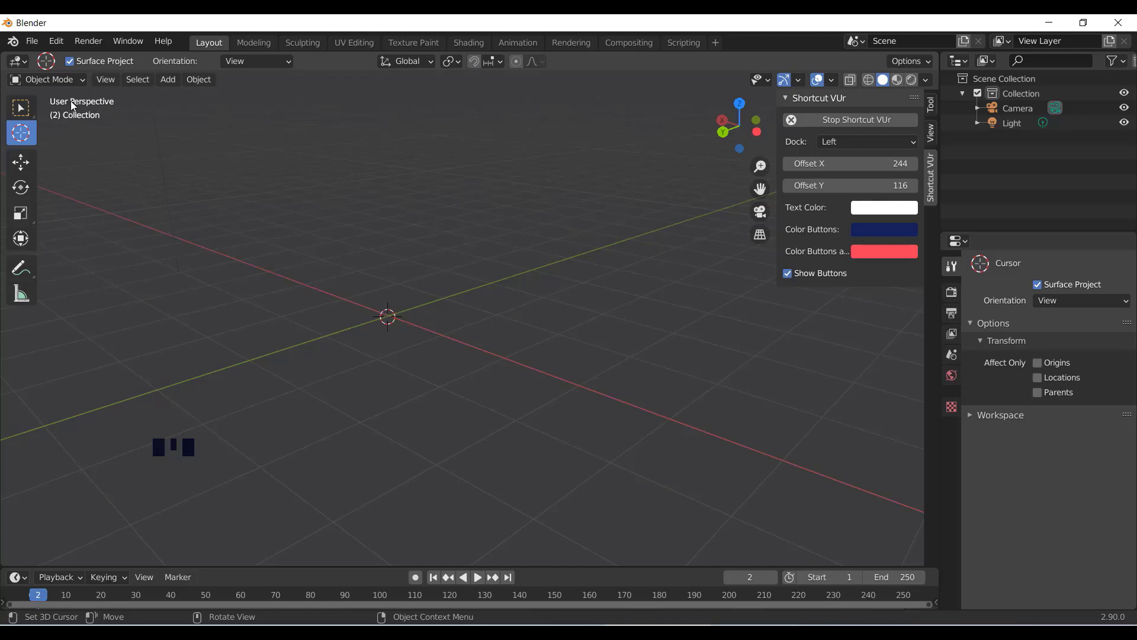
pyautogui.click(167, 81)
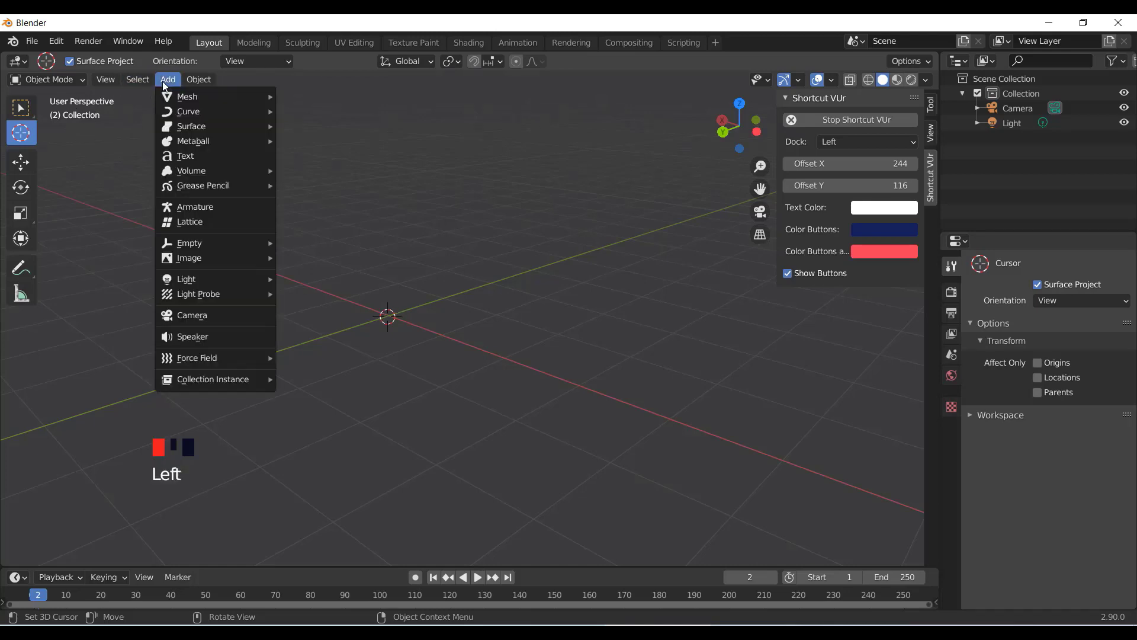
pyautogui.moveTo(177, 97)
pyautogui.click(303, 97)
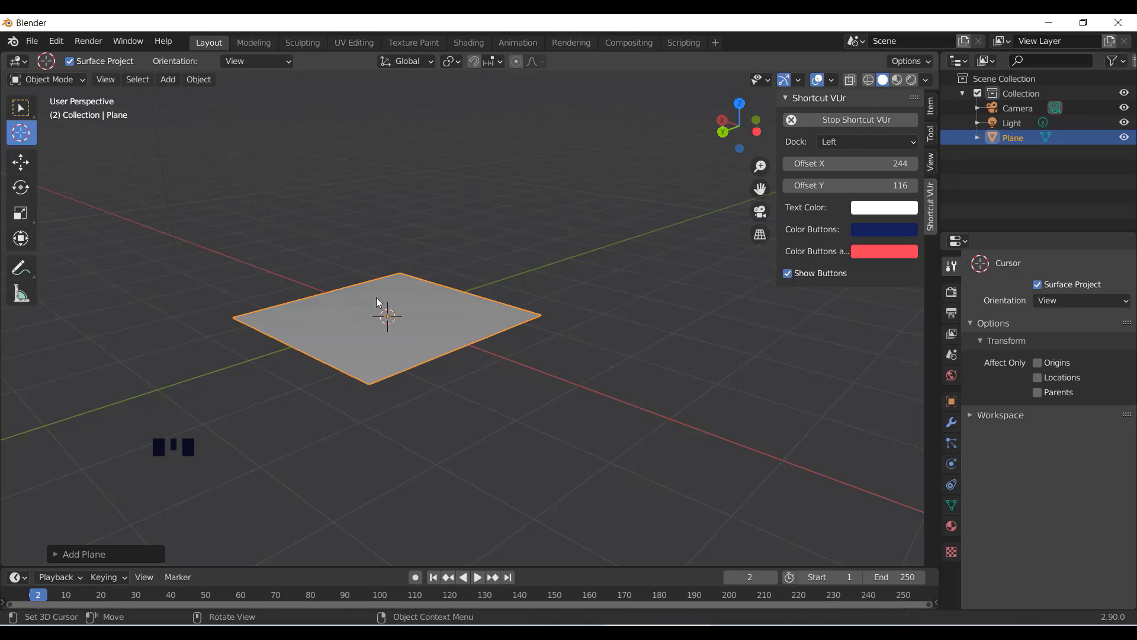
# View the plane from the top in orthographic projection and enter Edit Mode
pyautogui.press('KP_7')
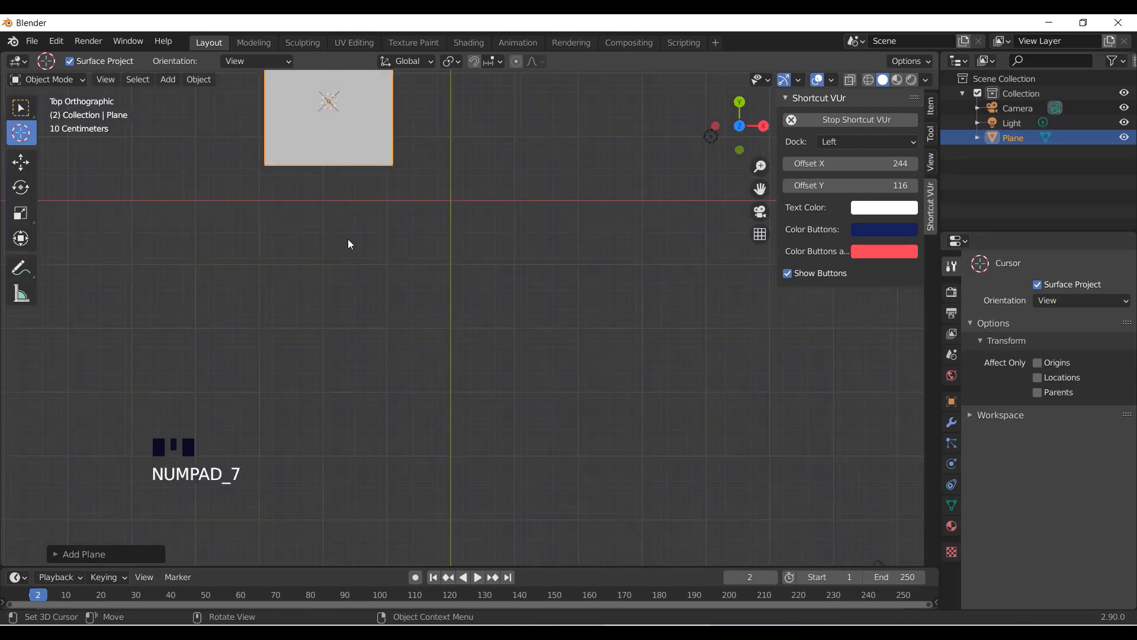
pyautogui.keyDown('shift'); pyautogui.moveTo(310, 190); pyautogui.dragTo(435, 295, button='middle'); pyautogui.keyUp('shift')
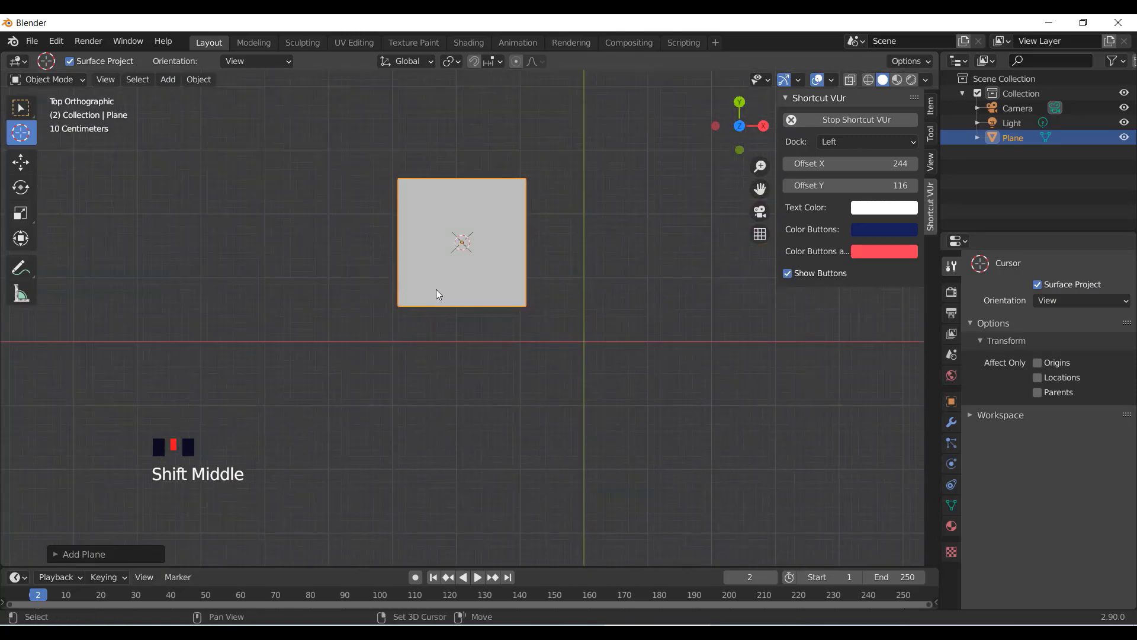
pyautogui.scroll(2, 430, 247)
pyautogui.scroll(1, 429, 242)
pyautogui.keyDown('shift'); pyautogui.moveTo(429, 243); pyautogui.dragTo(437, 264, button='middle'); pyautogui.keyUp('shift')
pyautogui.keyDown('shift'); pyautogui.scroll(1, 442, 254); pyautogui.keyUp('shift')
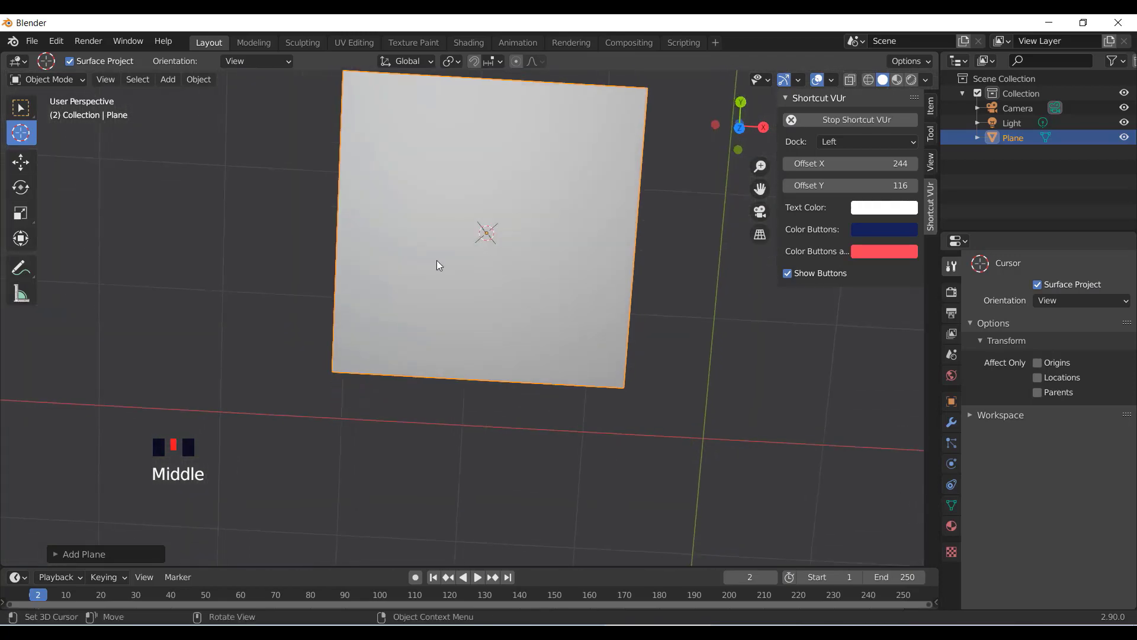
pyautogui.press('KP_7')
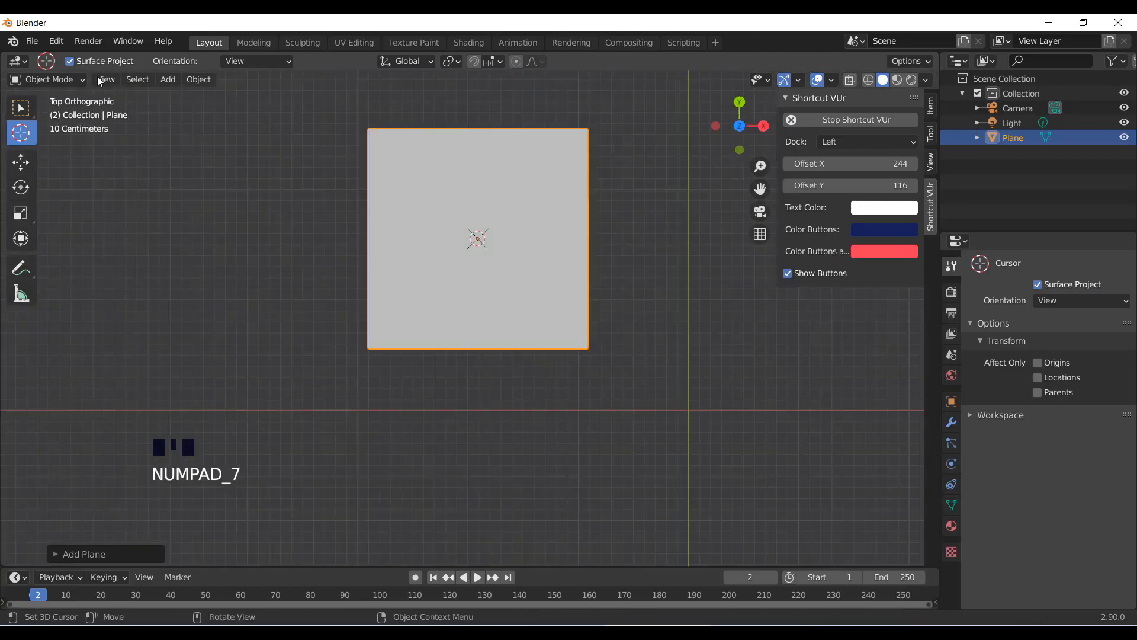
pyautogui.click(53, 79)
pyautogui.click(51, 112)
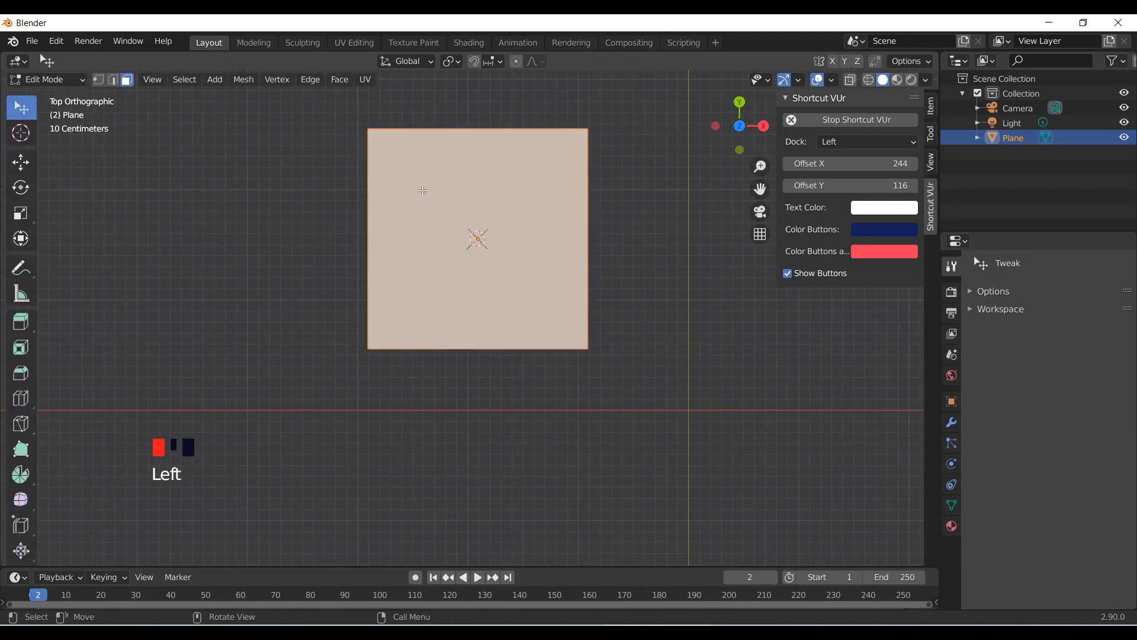
# Subdivide the plane's face and expand the settings of the Subdivide operation
pyautogui.rightClick(420, 162)
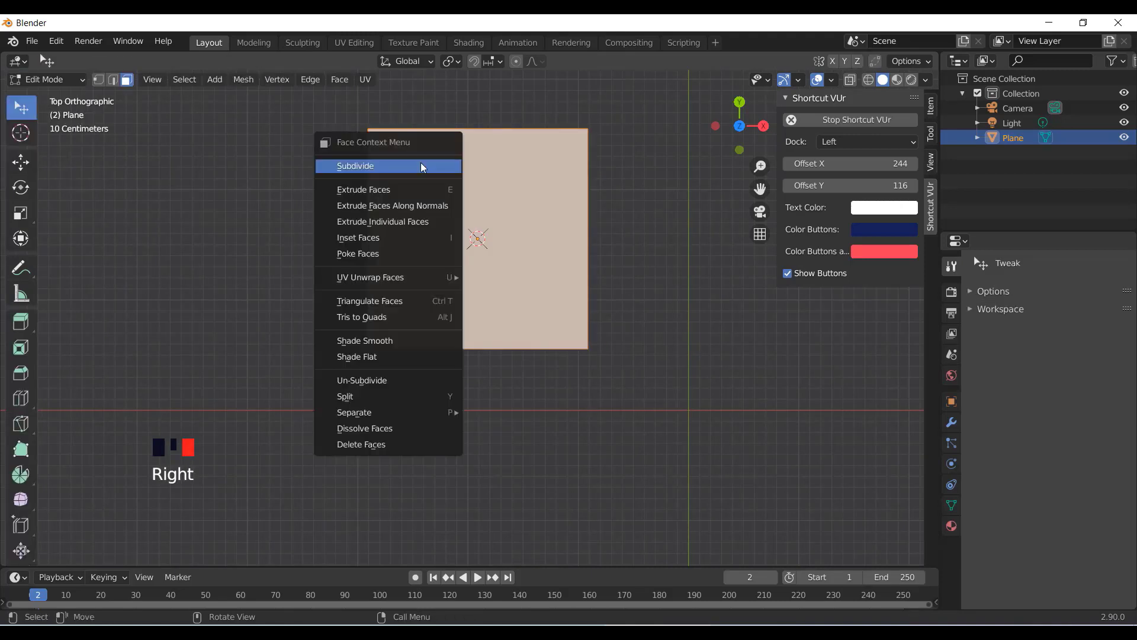
pyautogui.click(365, 164)
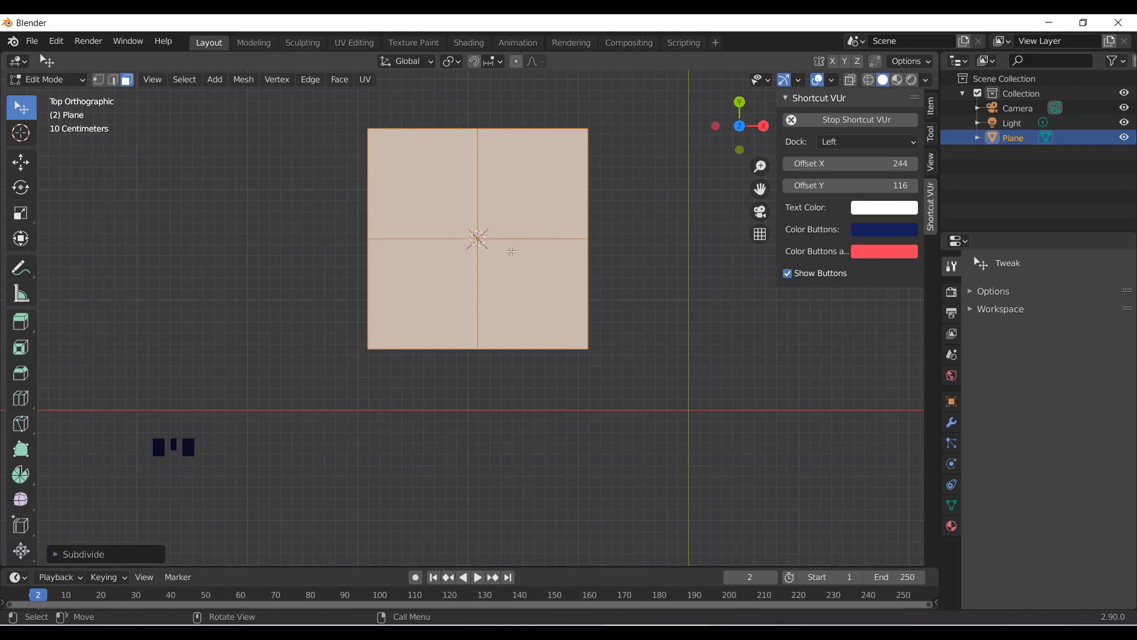
pyautogui.click(90, 553)
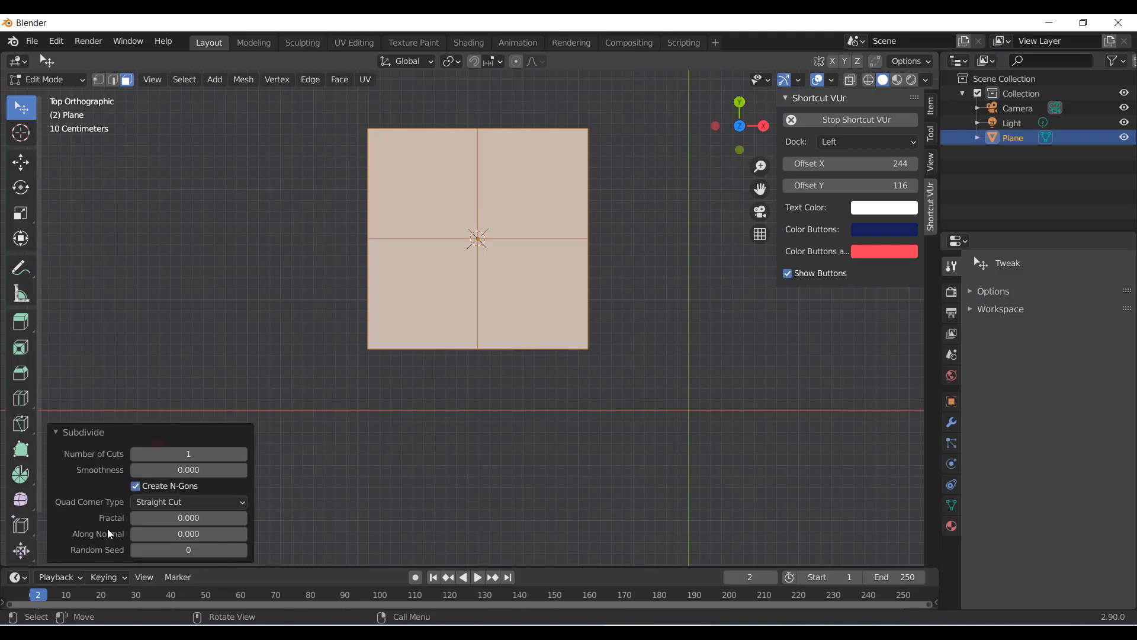
# Raise the subdivision's number of cuts one at a time to 10
pyautogui.click(242, 454)
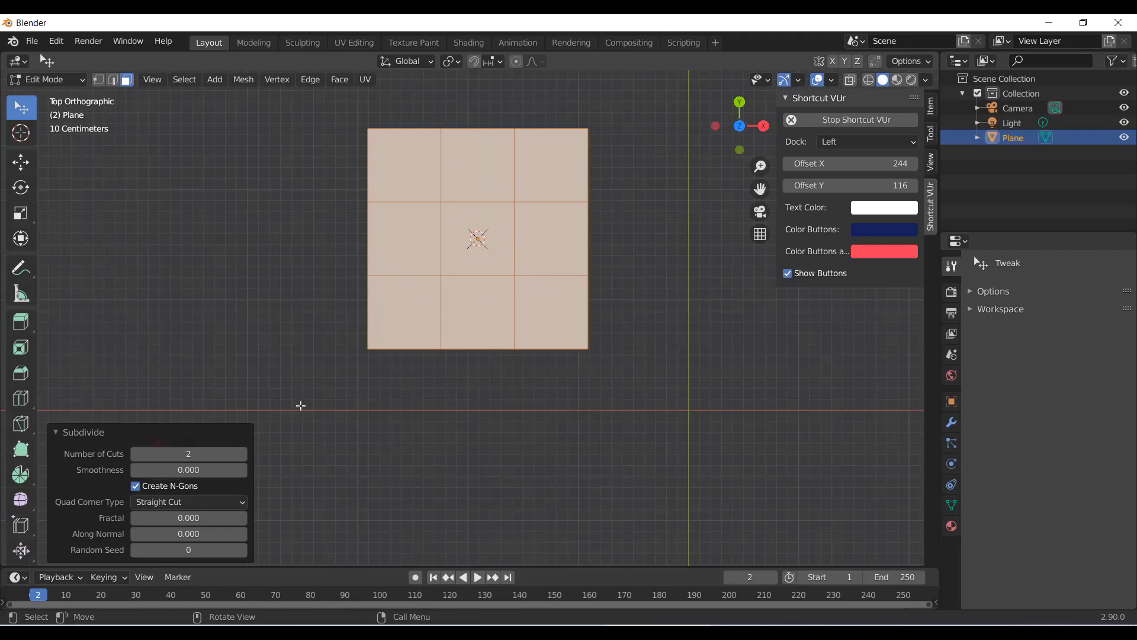
pyautogui.click(242, 454)
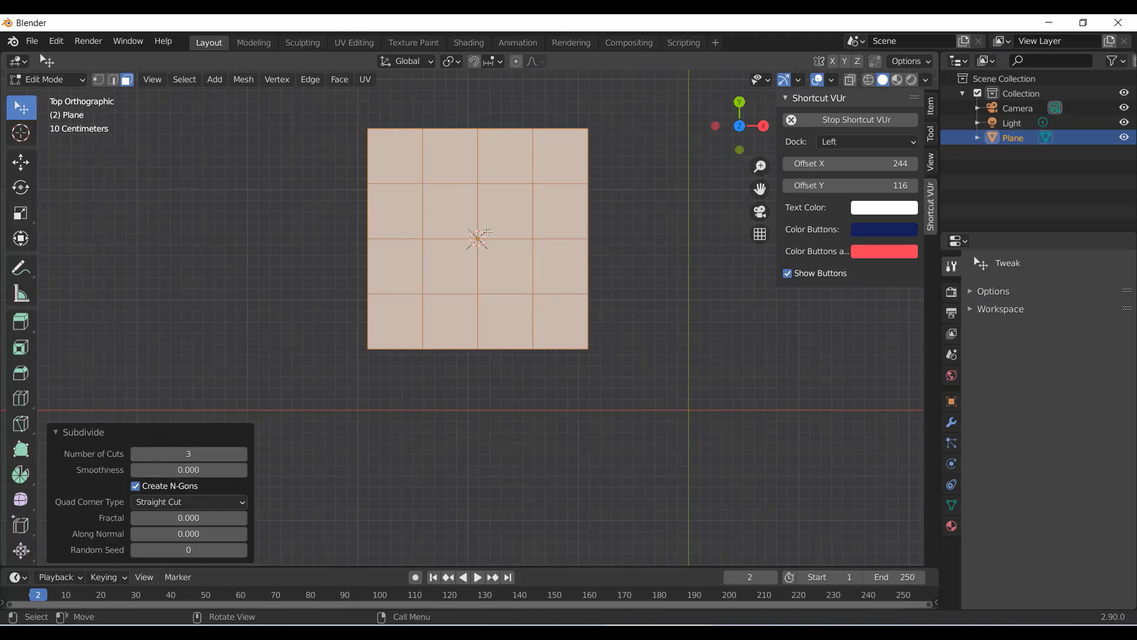
pyautogui.click(242, 454)
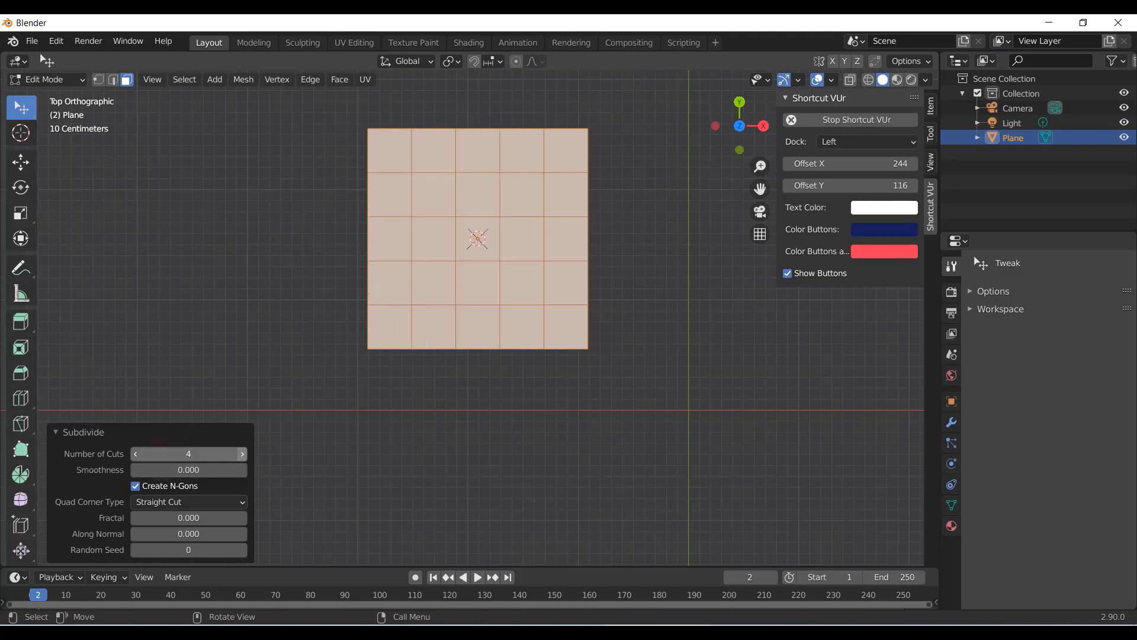
pyautogui.click(243, 454)
pyautogui.click(243, 454)
pyautogui.click(242, 453)
pyautogui.click(242, 454)
pyautogui.click(242, 453)
pyautogui.click(242, 453)
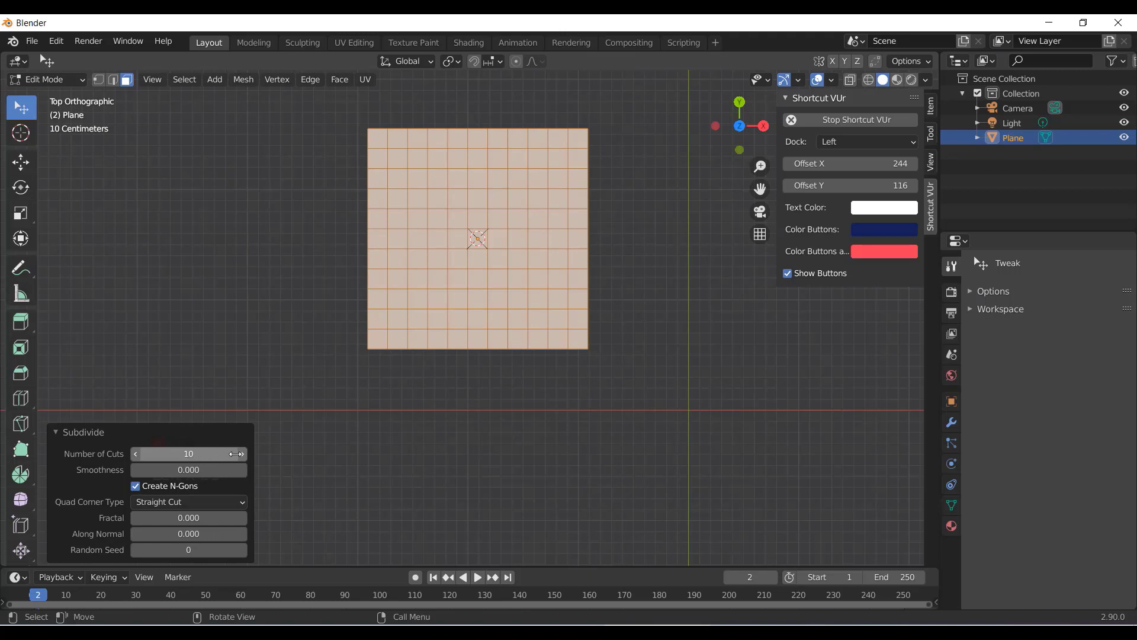
# Set the subdivision's number of cuts to 50 and inspect the dense grid up close
pyautogui.moveTo(235, 454); pyautogui.dragTo(205, 453)
pyautogui.click(205, 454)
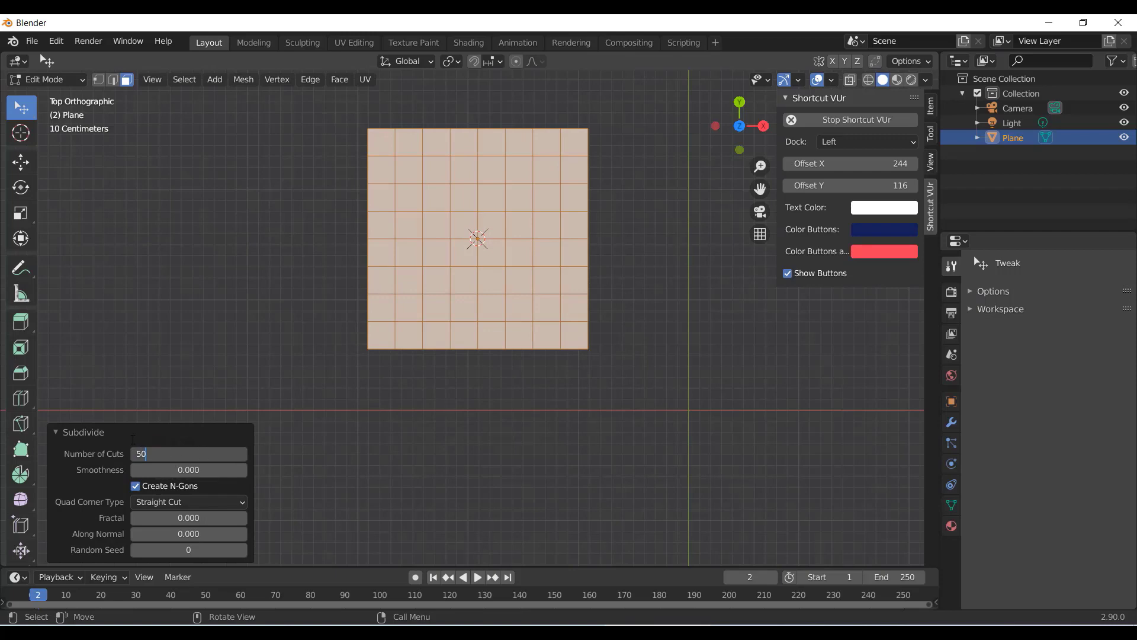
pyautogui.press('Return')
pyautogui.scroll(4, 435, 209)
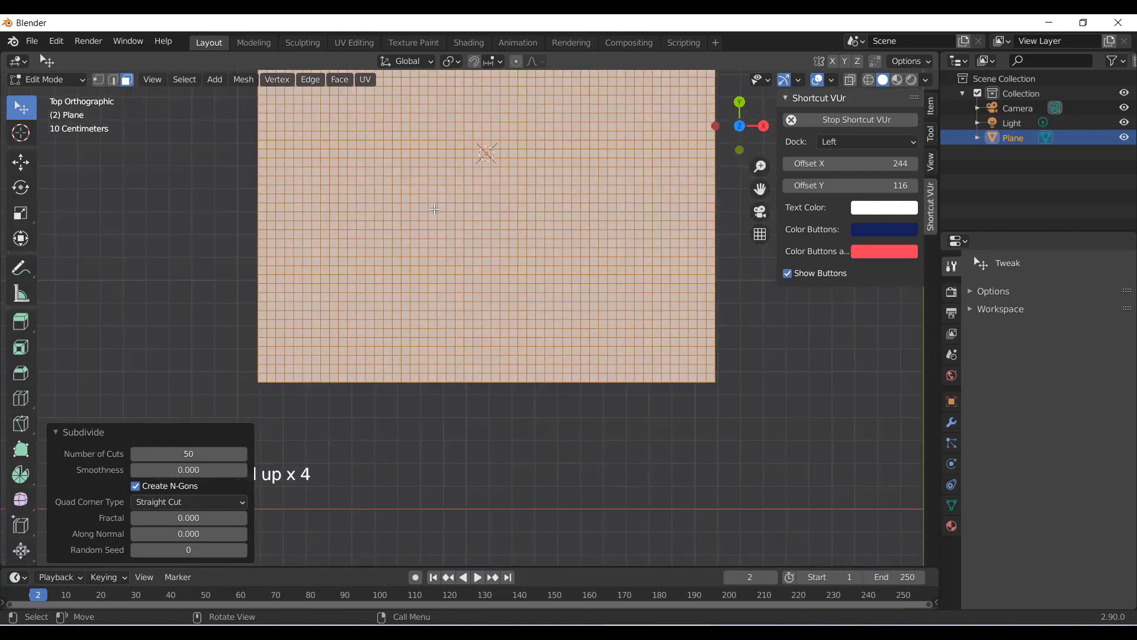
# Lower the subdivision's cuts substantially, then raise the number of cuts in single increments to 39
pyautogui.moveTo(206, 455); pyautogui.dragTo(179, 455)
pyautogui.click(244, 455)
pyautogui.click(244, 454)
pyautogui.click(244, 454)
pyautogui.click(244, 454)
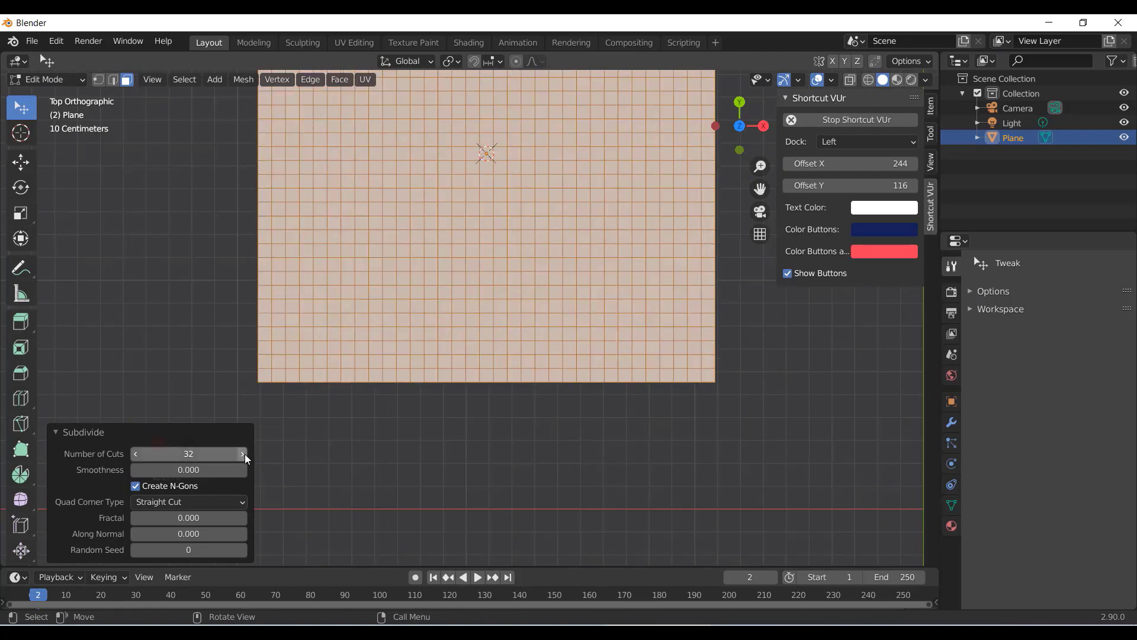
pyautogui.click(244, 454)
pyautogui.click(244, 455)
pyautogui.click(244, 455)
pyautogui.click(244, 454)
pyautogui.click(244, 454)
pyautogui.click(244, 453)
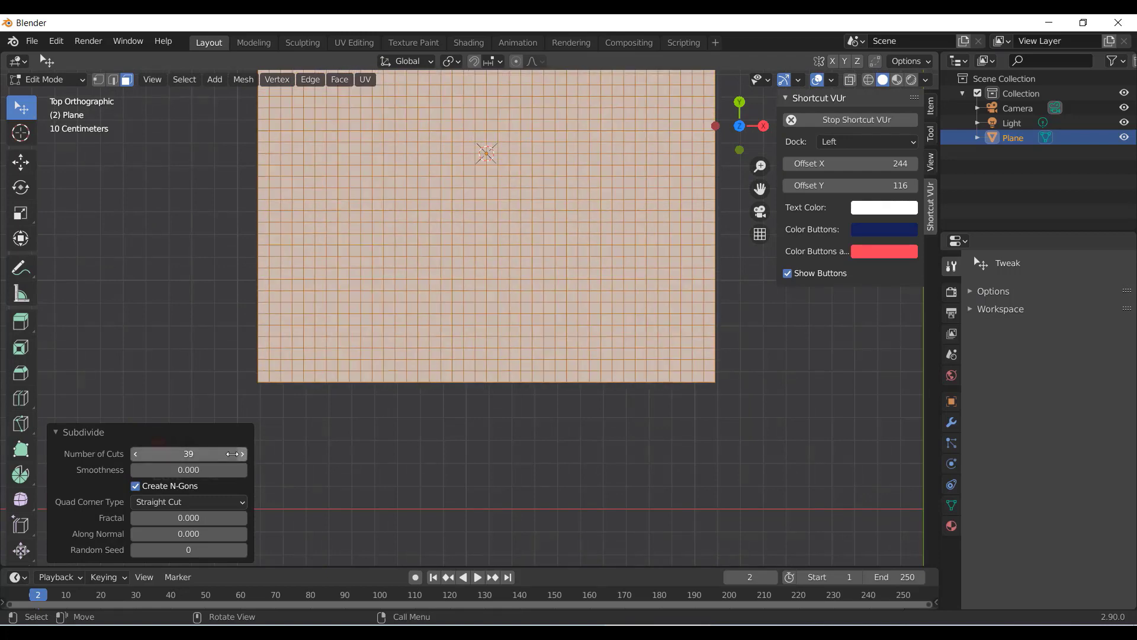
# Set the subdivision's number of cuts to 5
pyautogui.moveTo(233, 454); pyautogui.dragTo(204, 453)
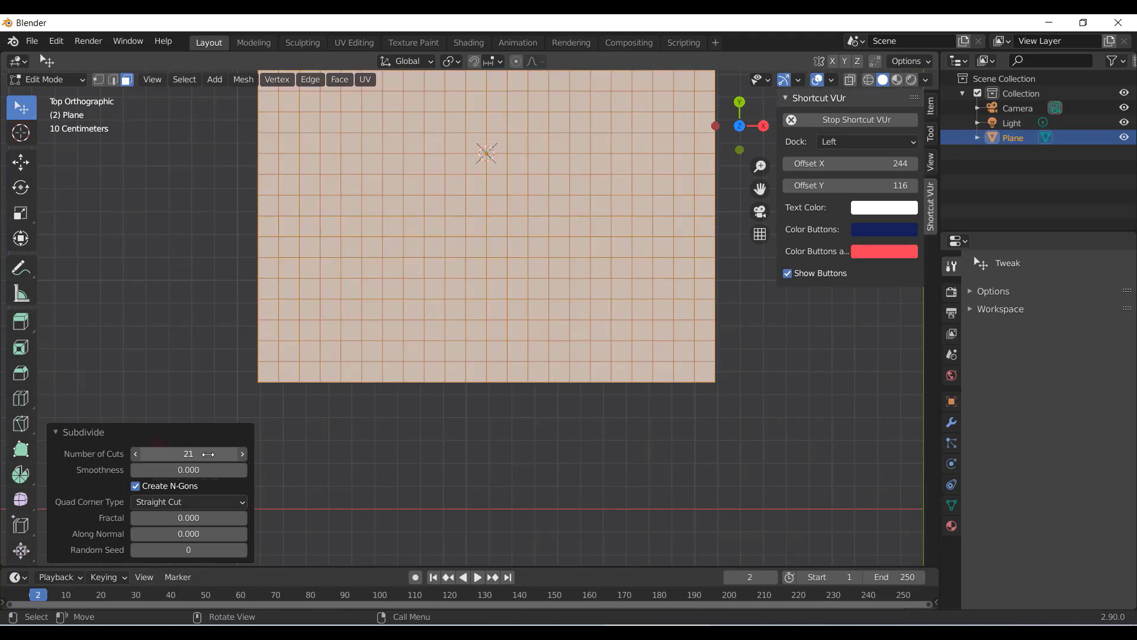
pyautogui.click(233, 453)
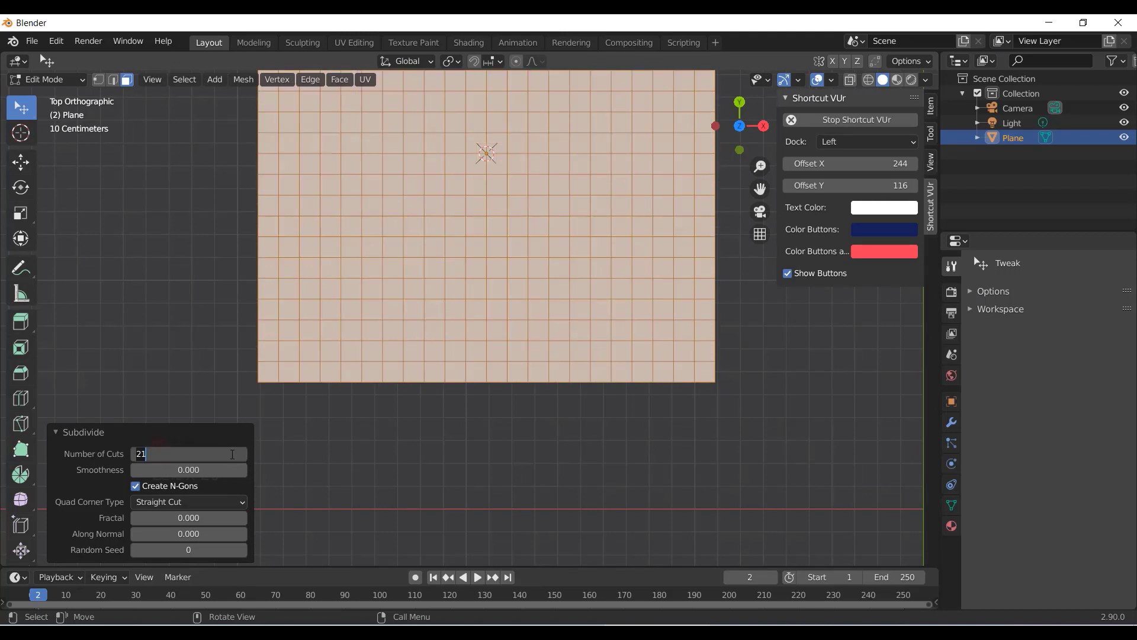
pyautogui.write('5')
pyautogui.press('Return')
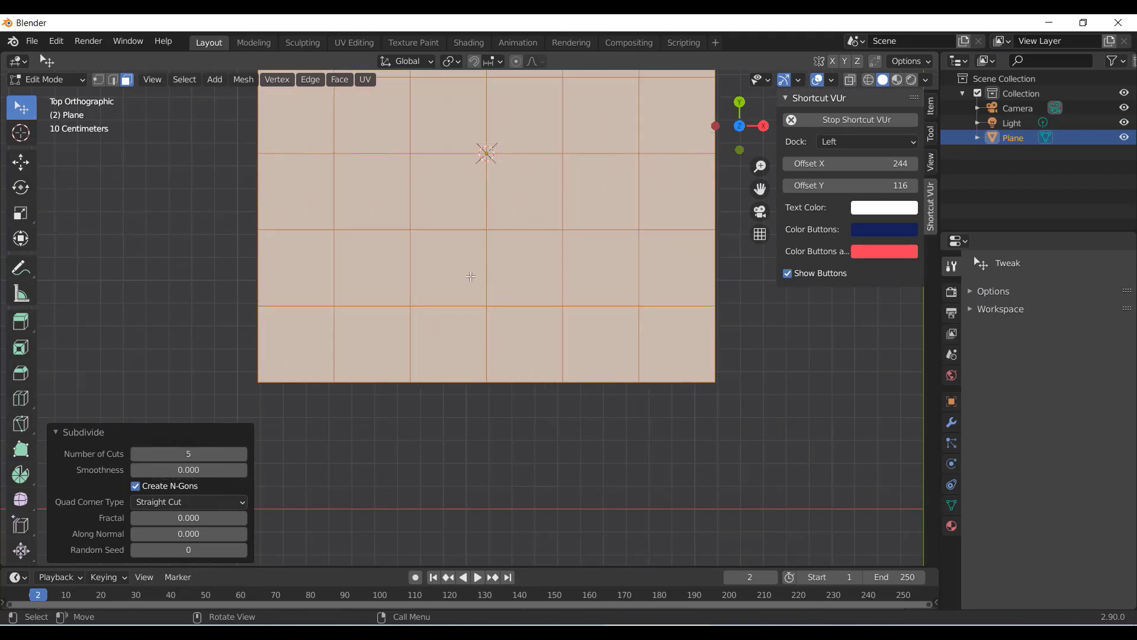
# Select single faces in the plane's two upper rows one at a time, finishing on the third face of the top row
pyautogui.scroll(-4, 471, 277)
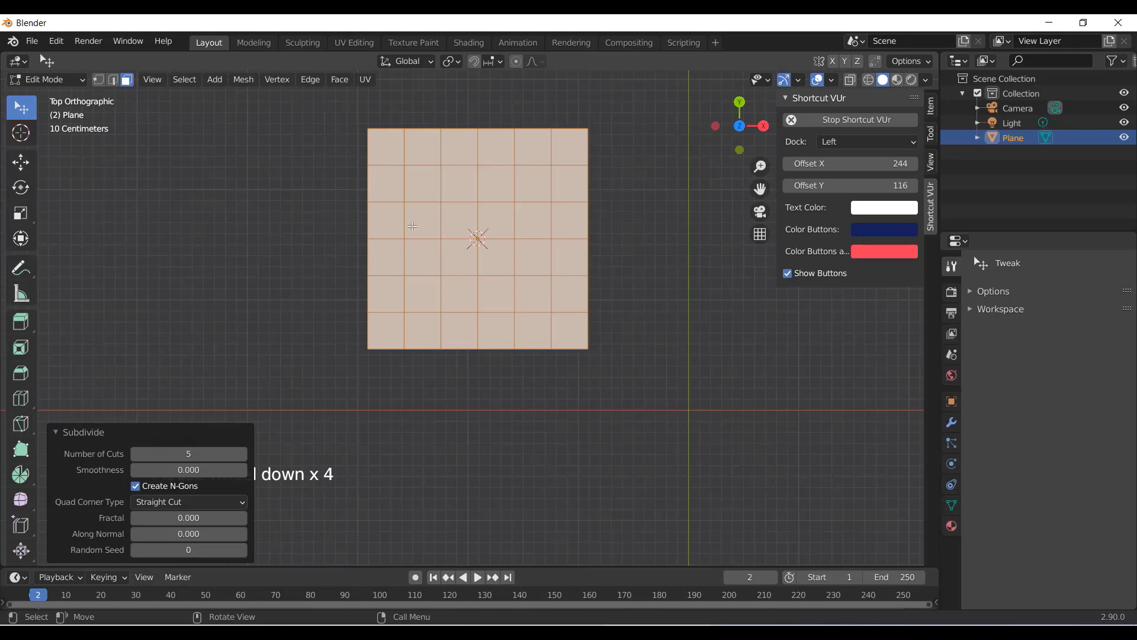
pyautogui.scroll(1, 433, 237)
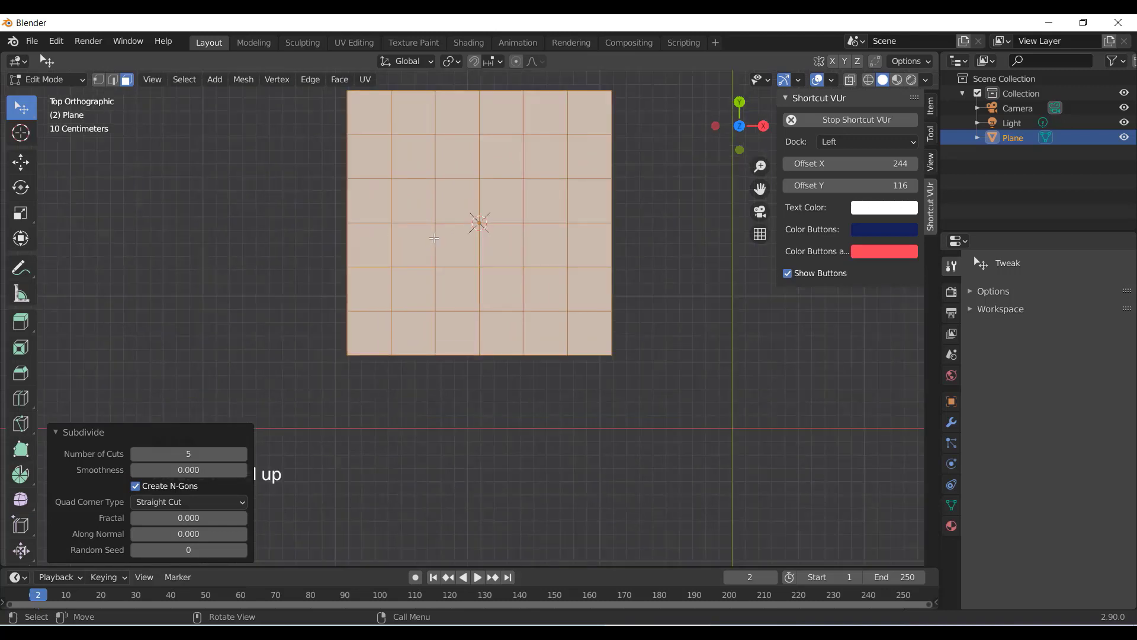
pyautogui.keyDown('shift'); pyautogui.moveTo(457, 232); pyautogui.dragTo(474, 276, button='middle'); pyautogui.keyUp('shift')
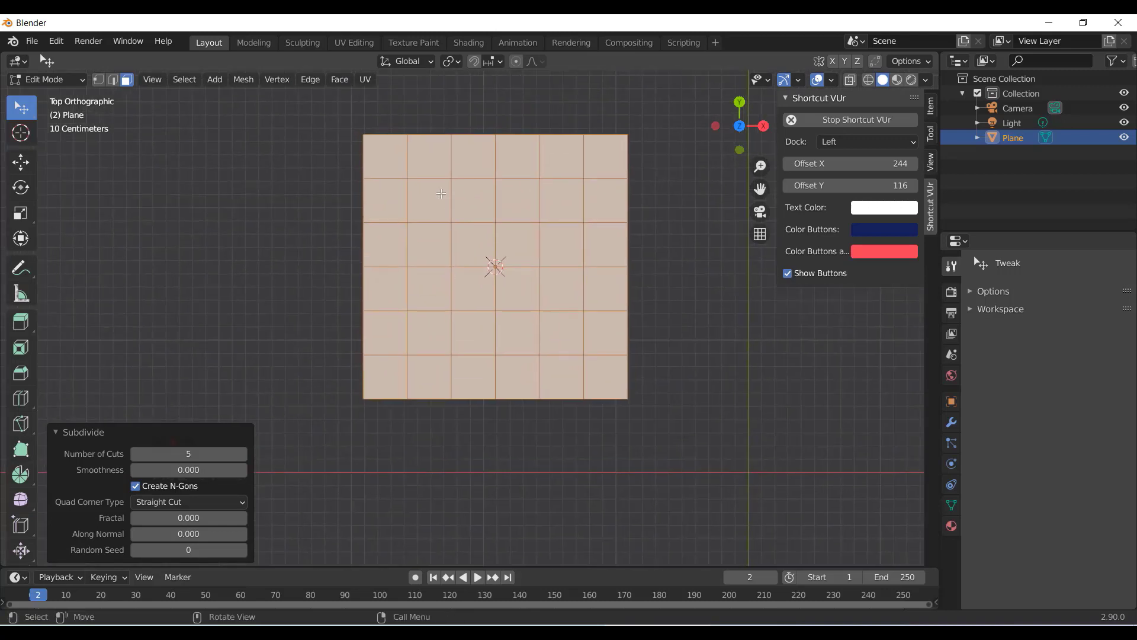
pyautogui.click(397, 165)
pyautogui.click(428, 158)
pyautogui.click(474, 157)
pyautogui.click(517, 158)
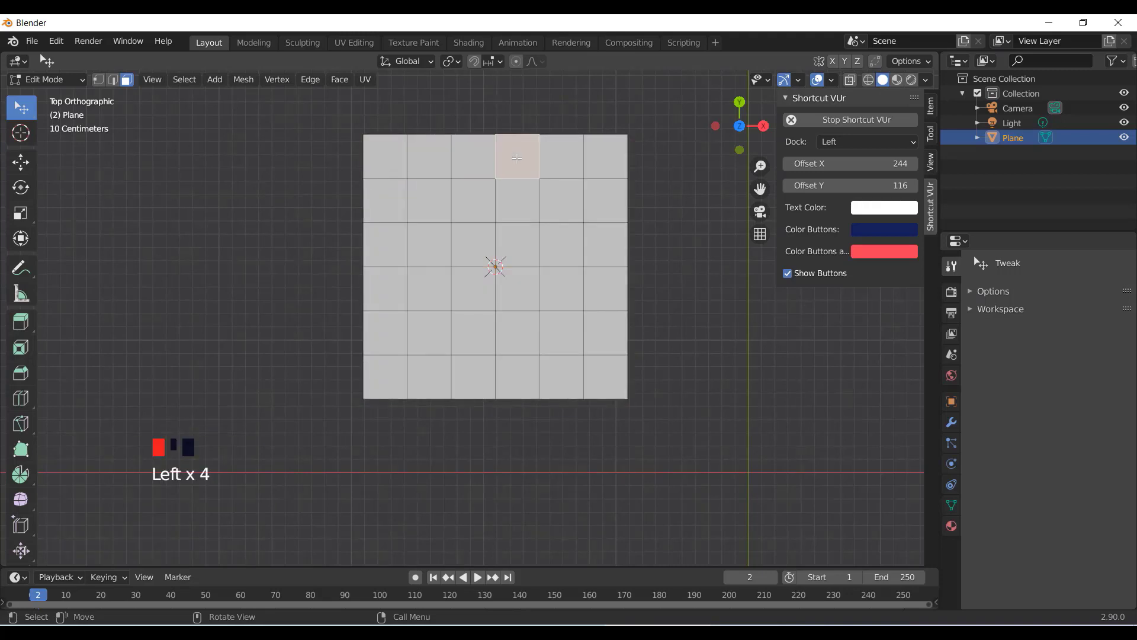
pyautogui.click(563, 180)
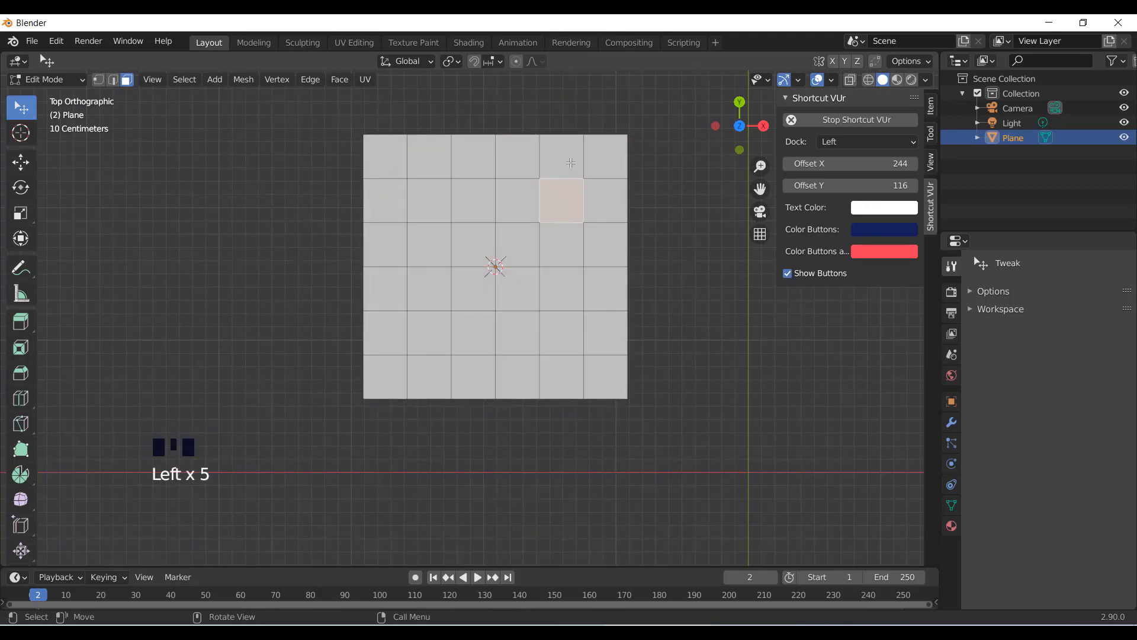
pyautogui.click(575, 155)
pyautogui.click(495, 177)
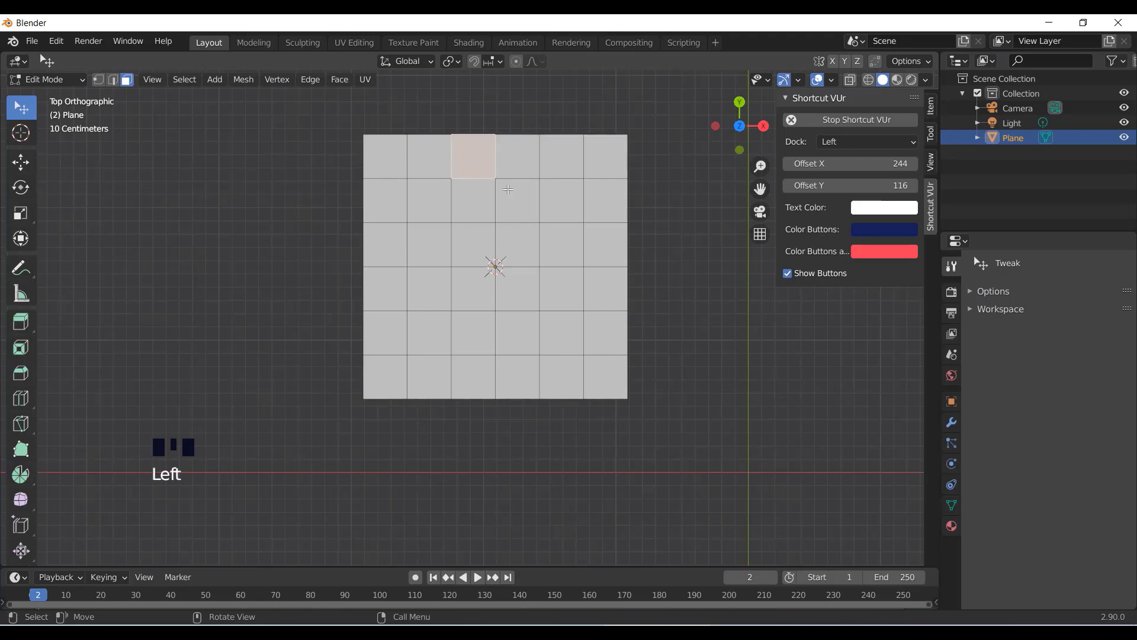
pyautogui.click(508, 188)
pyautogui.click(502, 162)
pyautogui.click(473, 157)
# Switch from face selection to combined vertex and edge select modes
pyautogui.scroll(1, 495, 229)
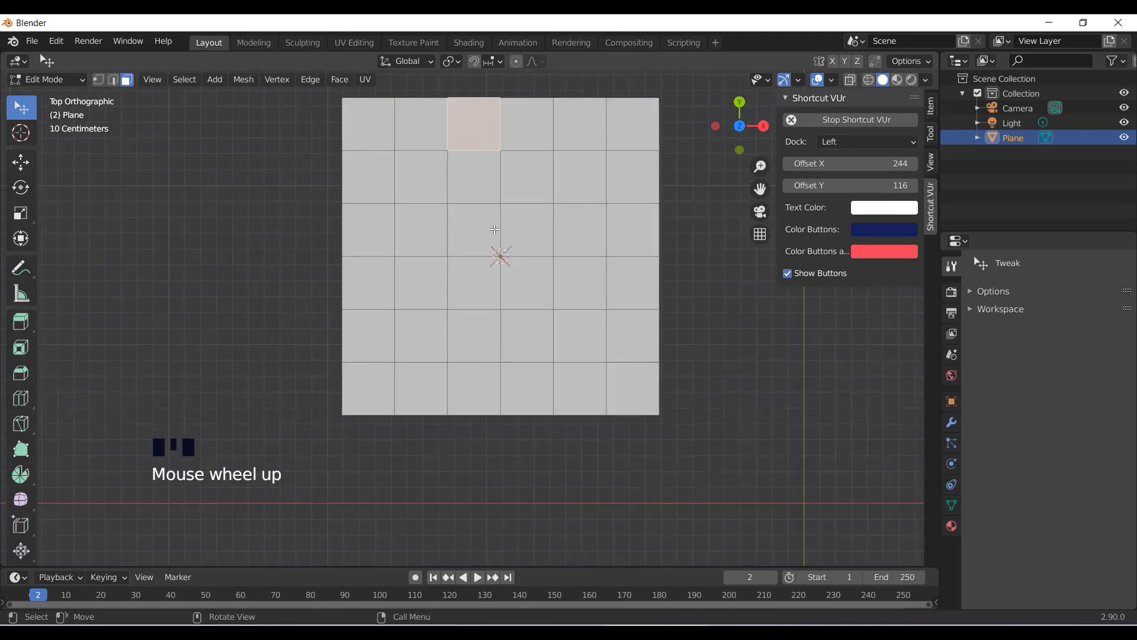
pyautogui.keyDown('shift'); pyautogui.moveTo(509, 211); pyautogui.dragTo(521, 228, button='middle'); pyautogui.keyUp('shift')
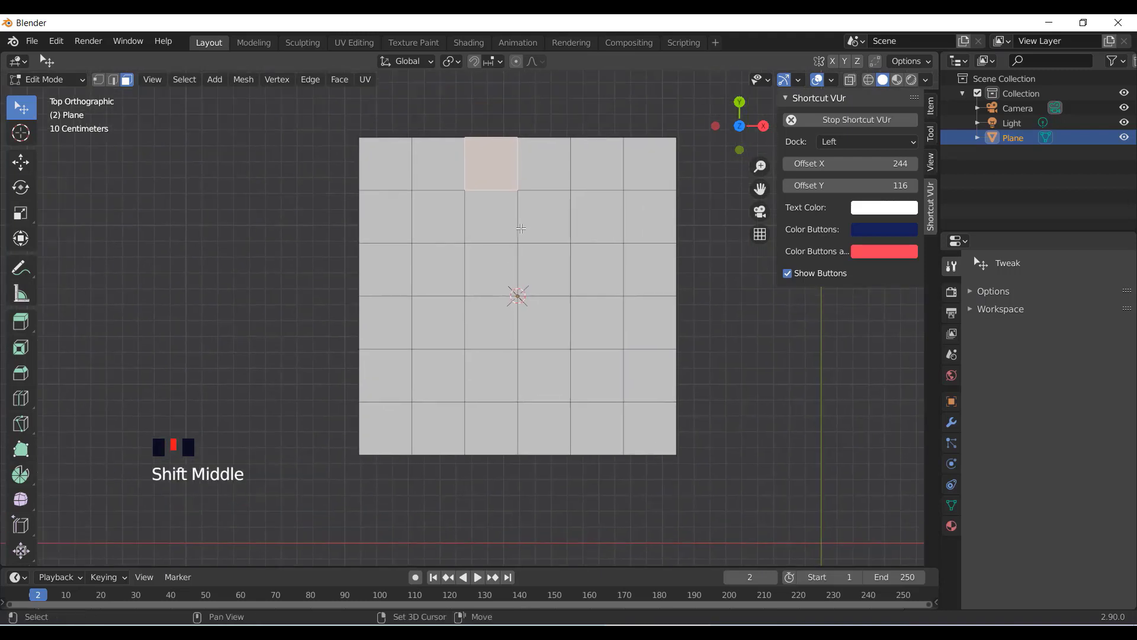
pyautogui.keyDown('alt'); pyautogui.scroll(1, 520, 229); pyautogui.keyUp('alt')
pyautogui.keyDown('alt'); pyautogui.scroll(1, 520, 228); pyautogui.keyUp('alt')
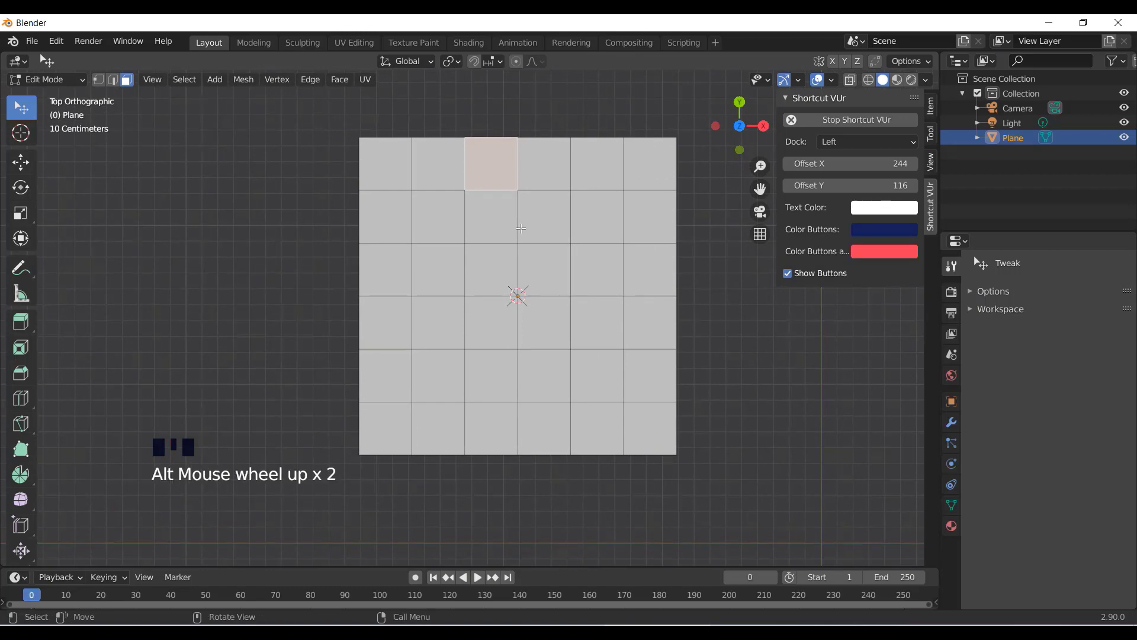
pyautogui.scroll(1, 521, 228)
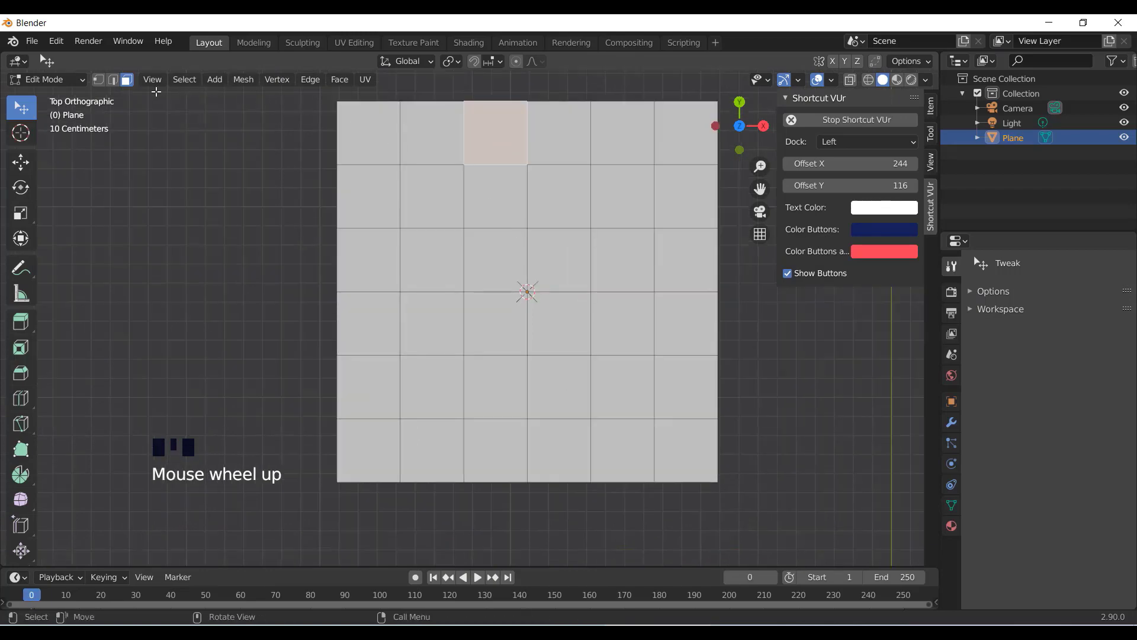
pyautogui.click(102, 81)
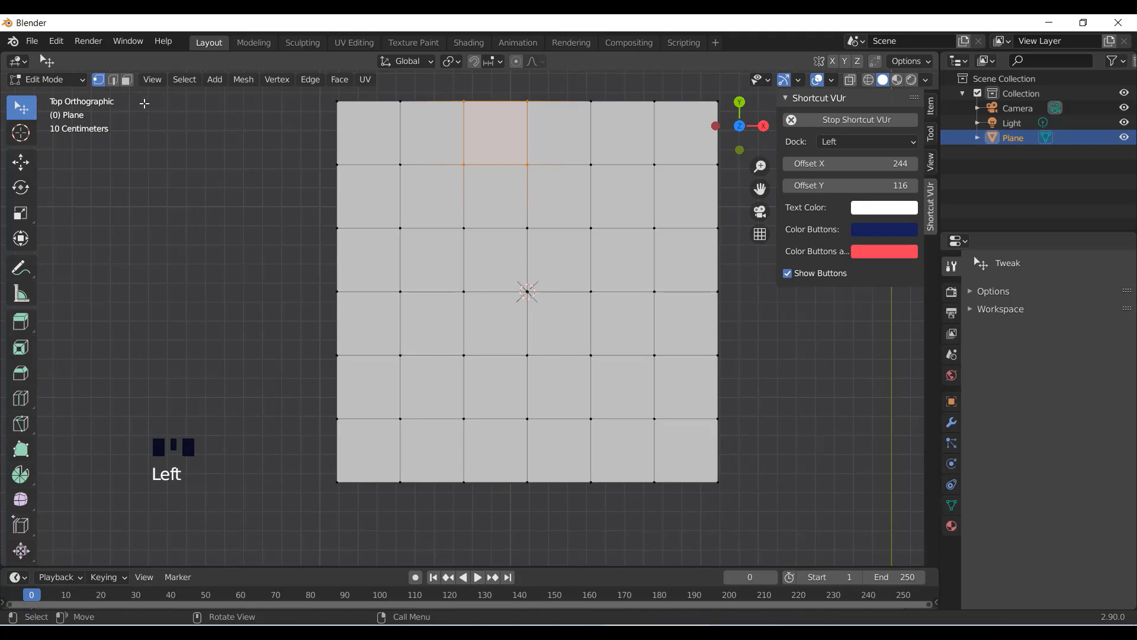
pyautogui.click(99, 81)
pyautogui.keyDown('shift'); pyautogui.click(113, 81); pyautogui.keyUp('shift')
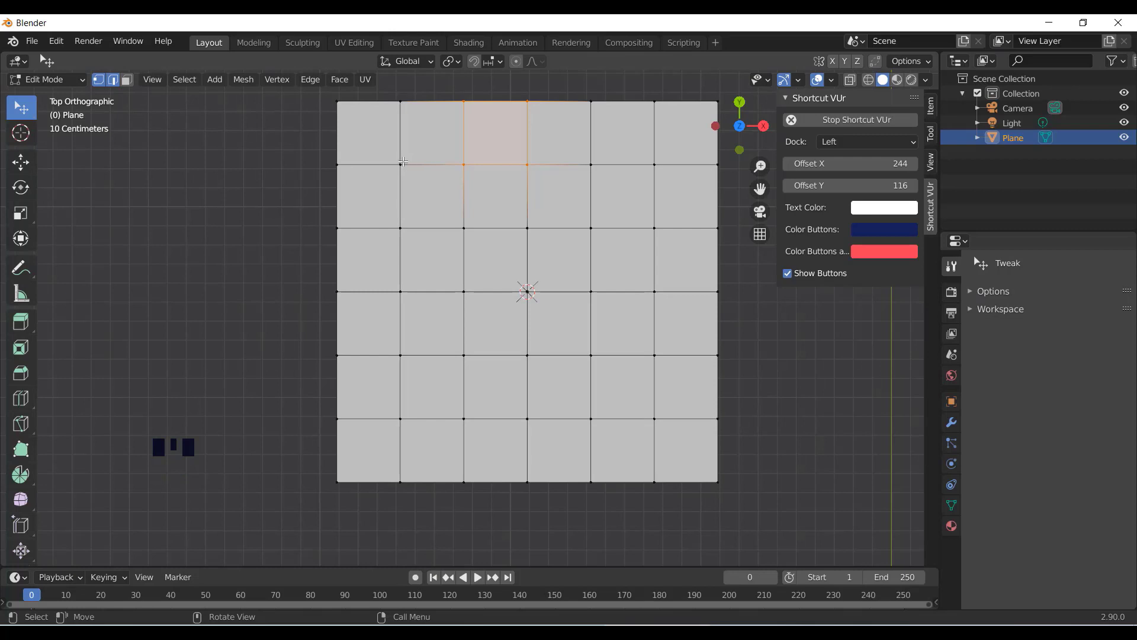
# Select the vertical edge between the first two top-row faces, the second interior vertex below that row, and the first interior vertex
pyautogui.click(401, 135)
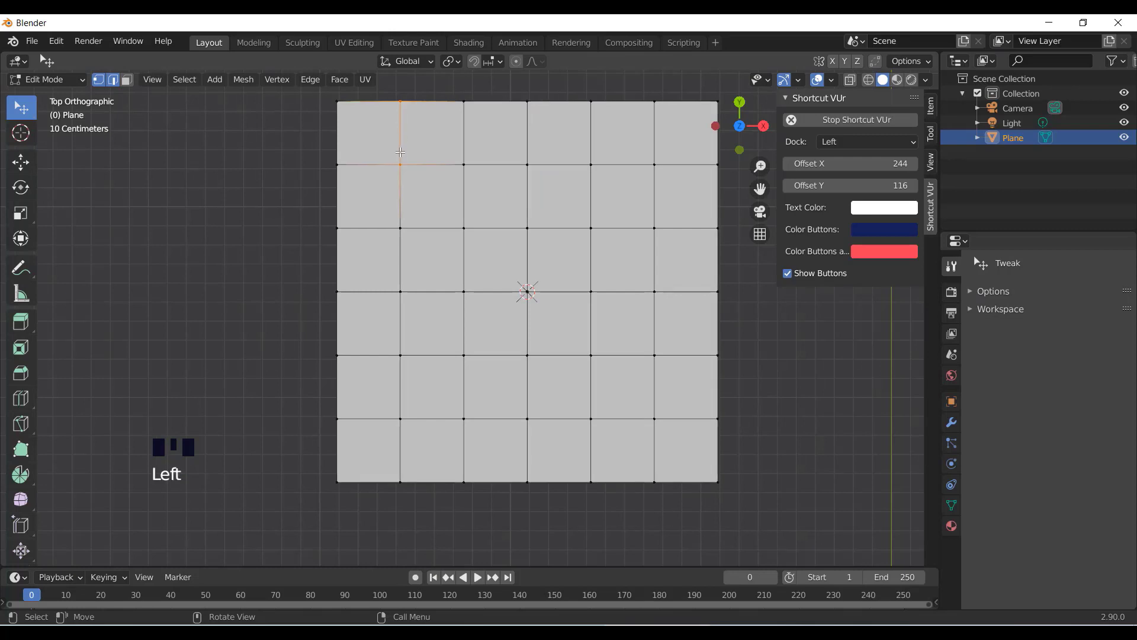
pyautogui.click(465, 164)
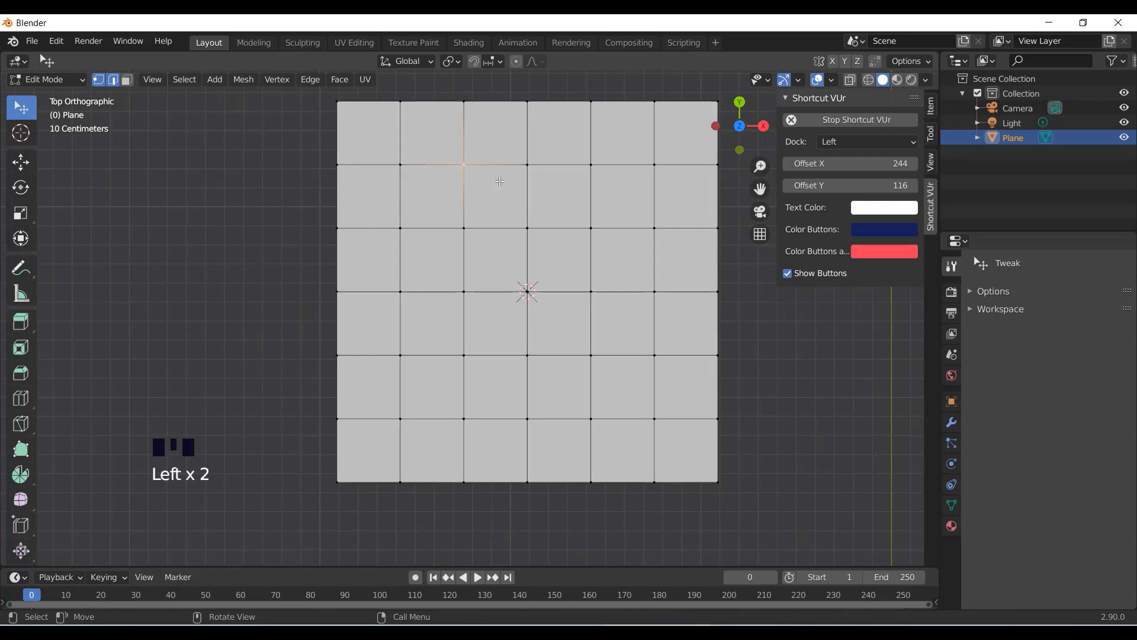
pyautogui.click(400, 165)
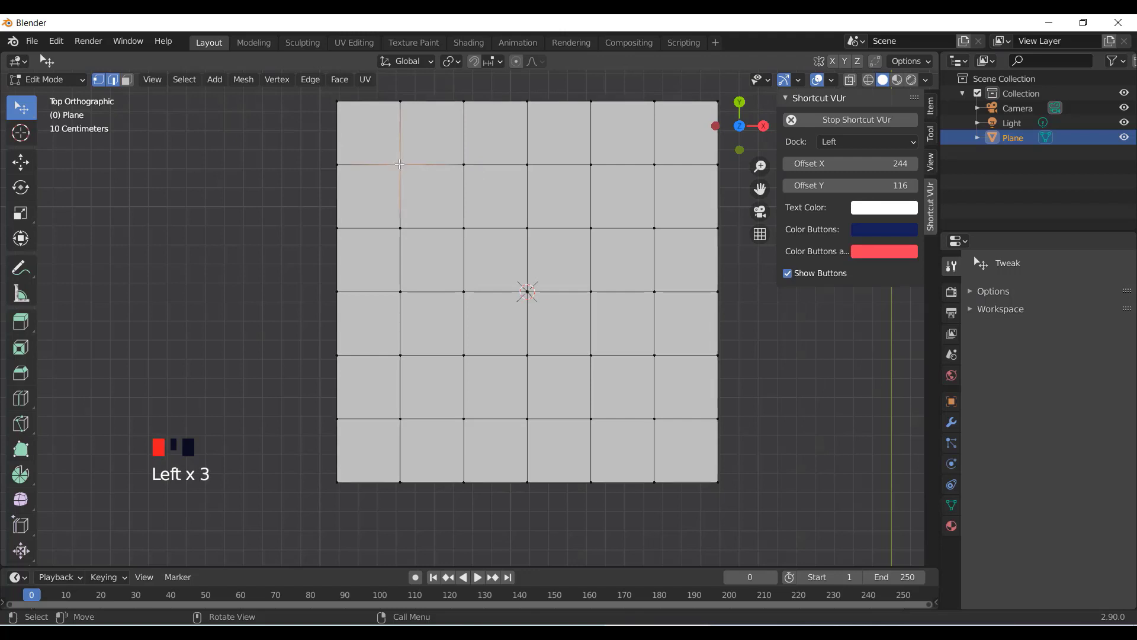
# Try moving the selected vertex and the vertical edge above it toward the plane's left side, undoing each move
pyautogui.moveTo(400, 163); pyautogui.dragTo(371, 193)
pyautogui.hotkey('ctrl', 'z')
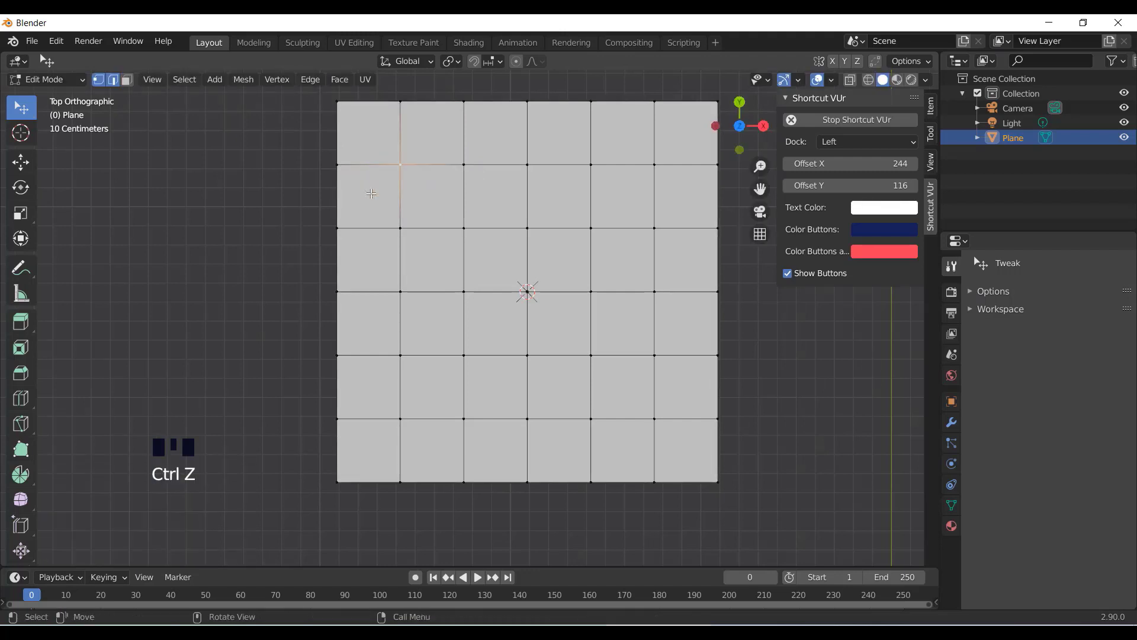
pyautogui.click(403, 129)
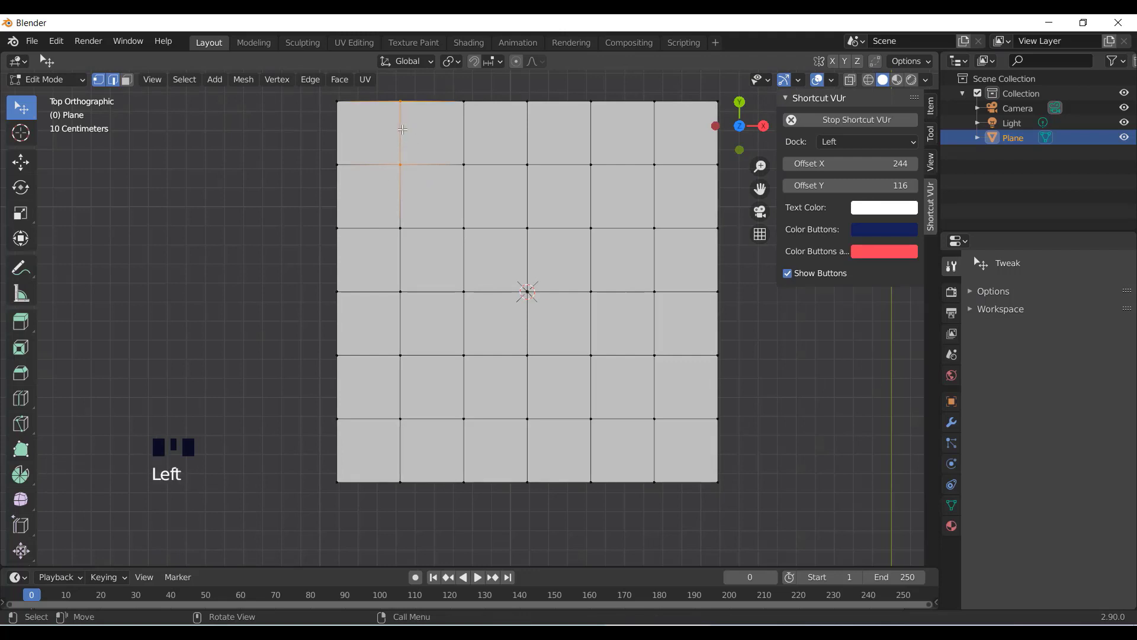
pyautogui.moveTo(400, 134); pyautogui.dragTo(330, 147)
pyautogui.hotkey('ctrl', 'z')
# Try to select the third face of the top row with only vertex and edge select modes enabled
pyautogui.click(497, 135)
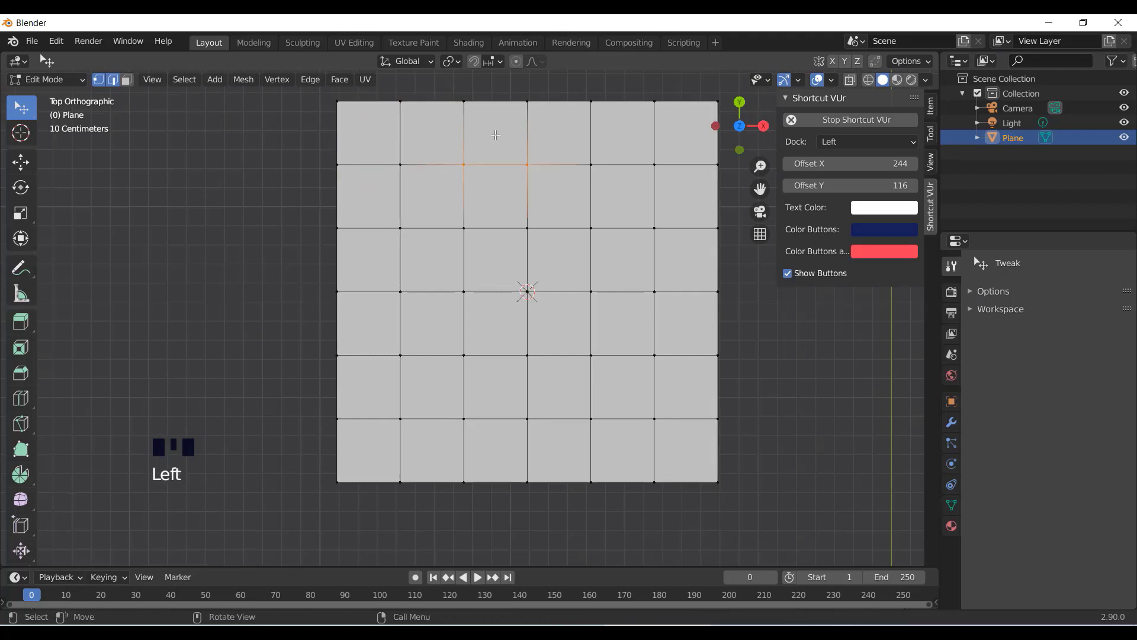
pyautogui.click(496, 135)
pyautogui.click(496, 135)
# Add face select mode to the vertex and edge modes and select the third face of the top row
pyautogui.keyDown('shift'); pyautogui.click(127, 83); pyautogui.keyUp('shift')
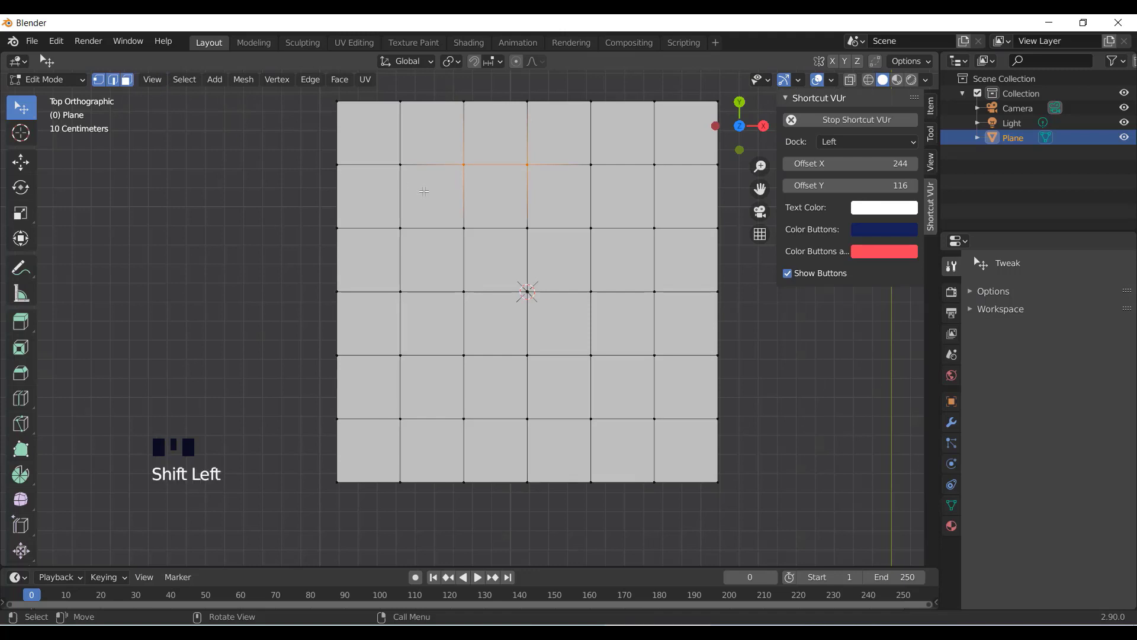
pyautogui.click(511, 170)
pyautogui.click(501, 135)
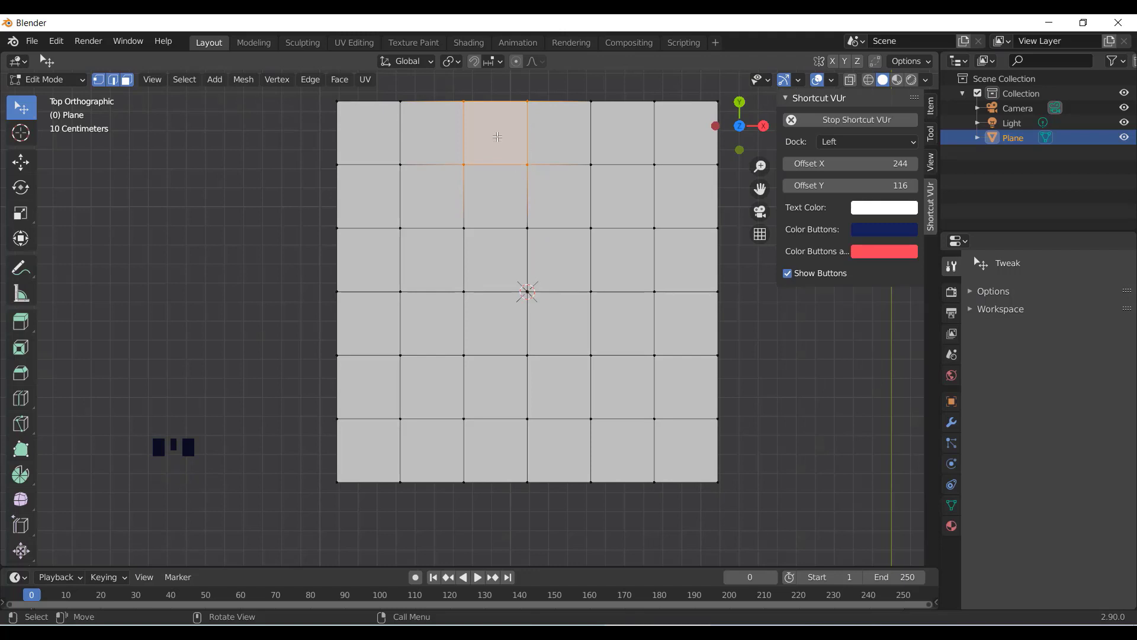
# Try moving the selected face about -0.028 m along Y and using vertex select mode alone, then undo these changes
pyautogui.moveTo(502, 137)
pyautogui.mouseDown()
pyautogui.moveTo(485, 172)
pyautogui.moveTo(497, 124)
pyautogui.moveTo(477, 173)
pyautogui.moveTo(498, 142)
pyautogui.mouseUp()
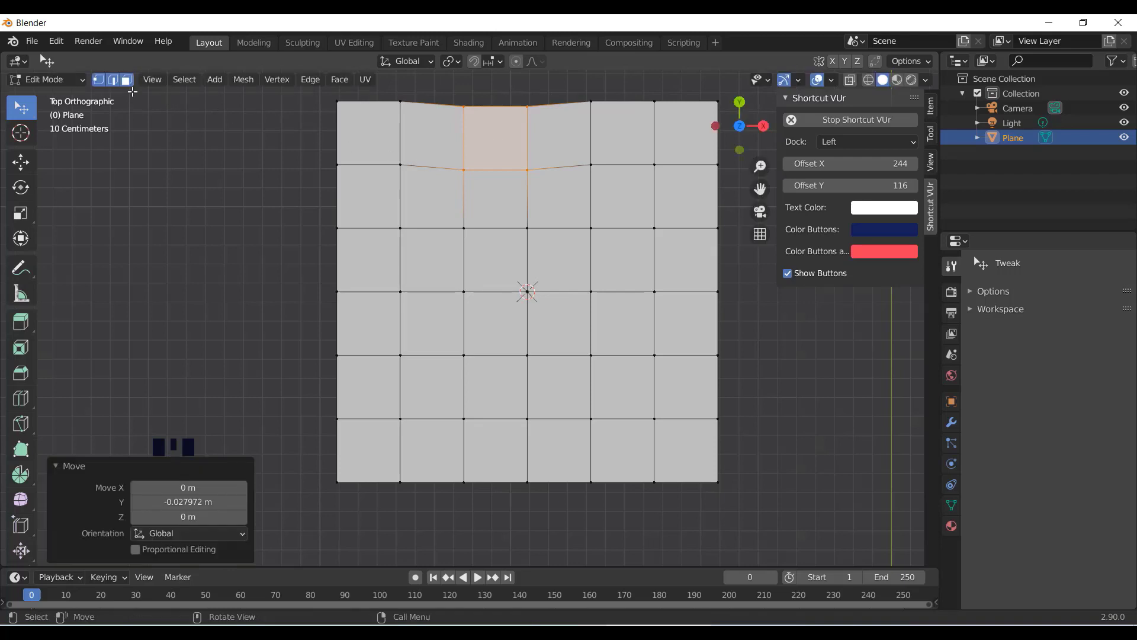
pyautogui.click(99, 81)
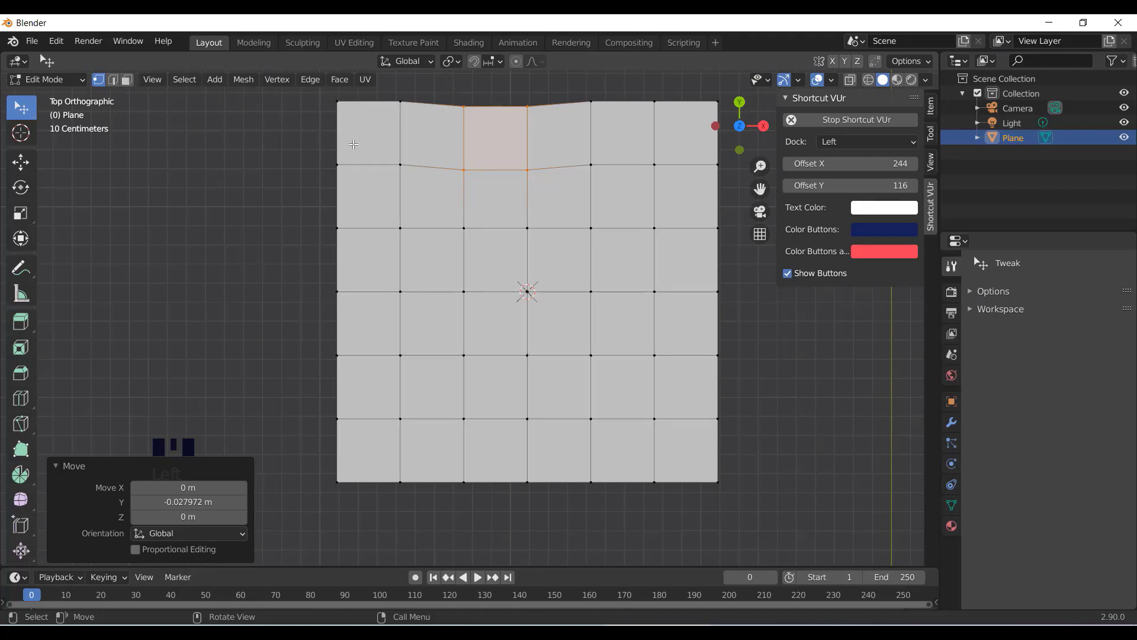
pyautogui.hotkey('ctrl', 'z')
pyautogui.hotkey('ctrl', 'z')
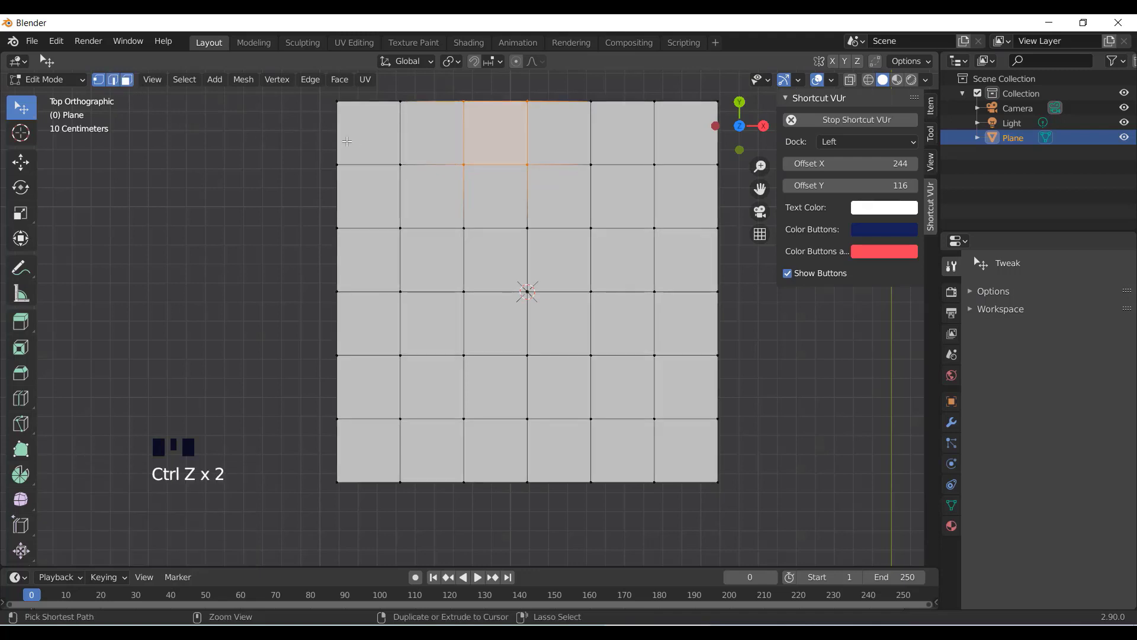
pyautogui.hotkey('ctrl', 'z')
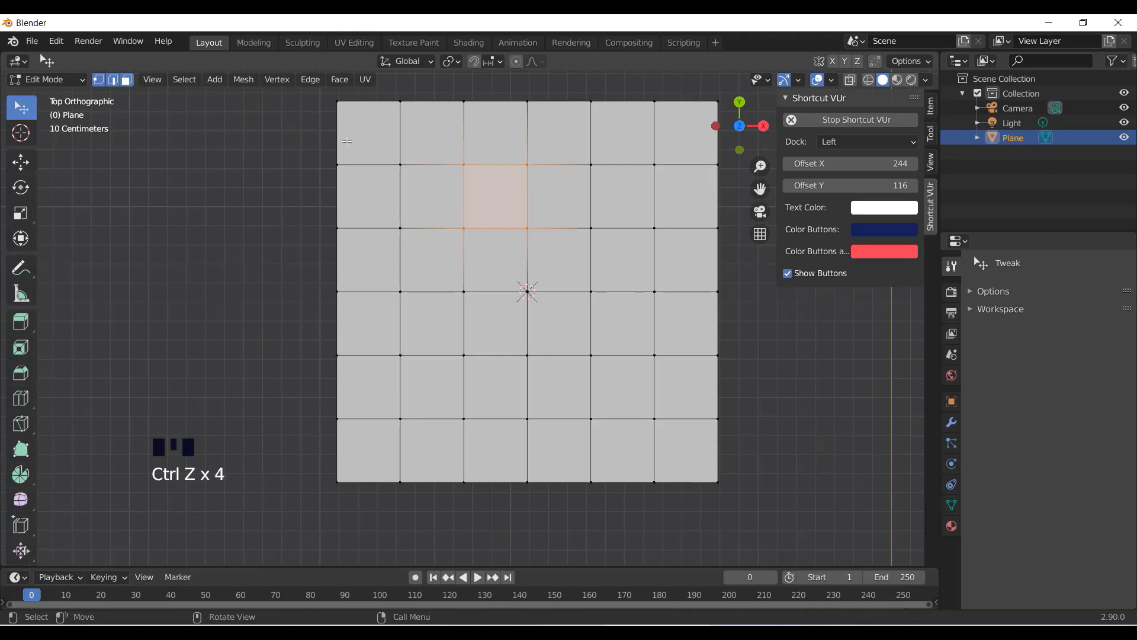
# Clear the mesh selection and choose vertex select mode
pyautogui.click(248, 126)
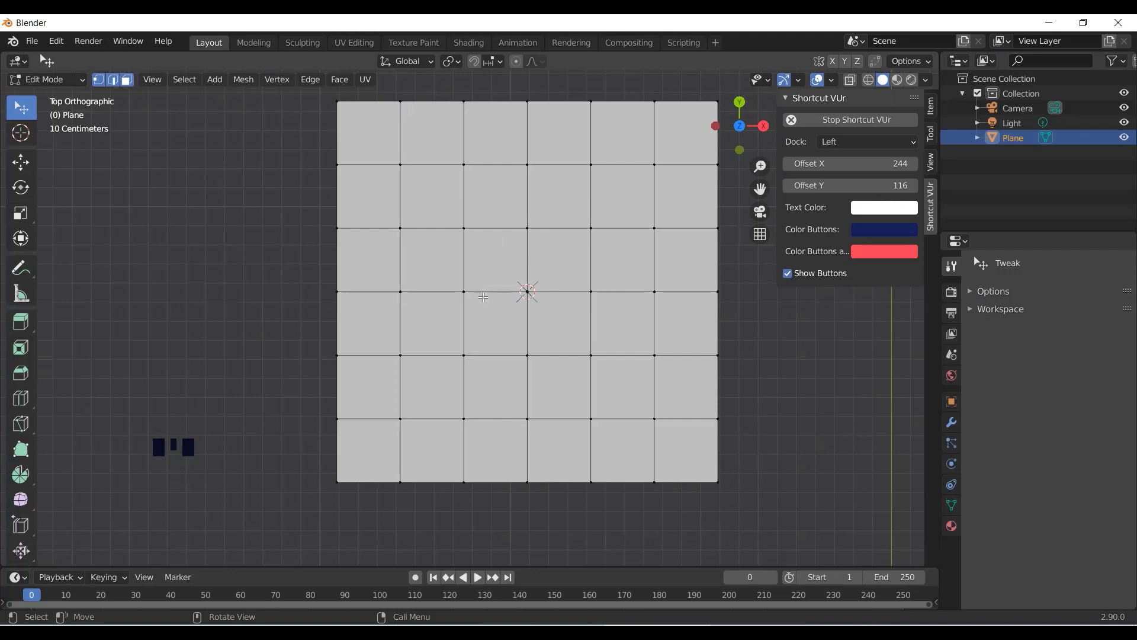
pyautogui.click(100, 87)
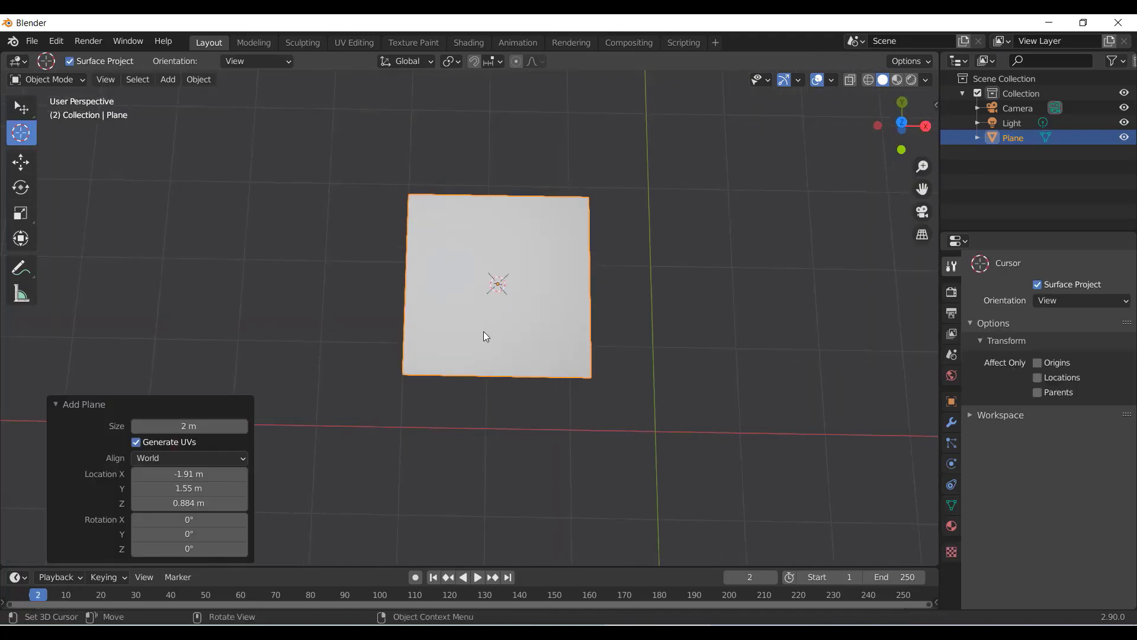
# Place the 3D cursor outside the plane near its lower left side, then select the plane with the Tweak tool
pyautogui.scroll(2, 424, 281)
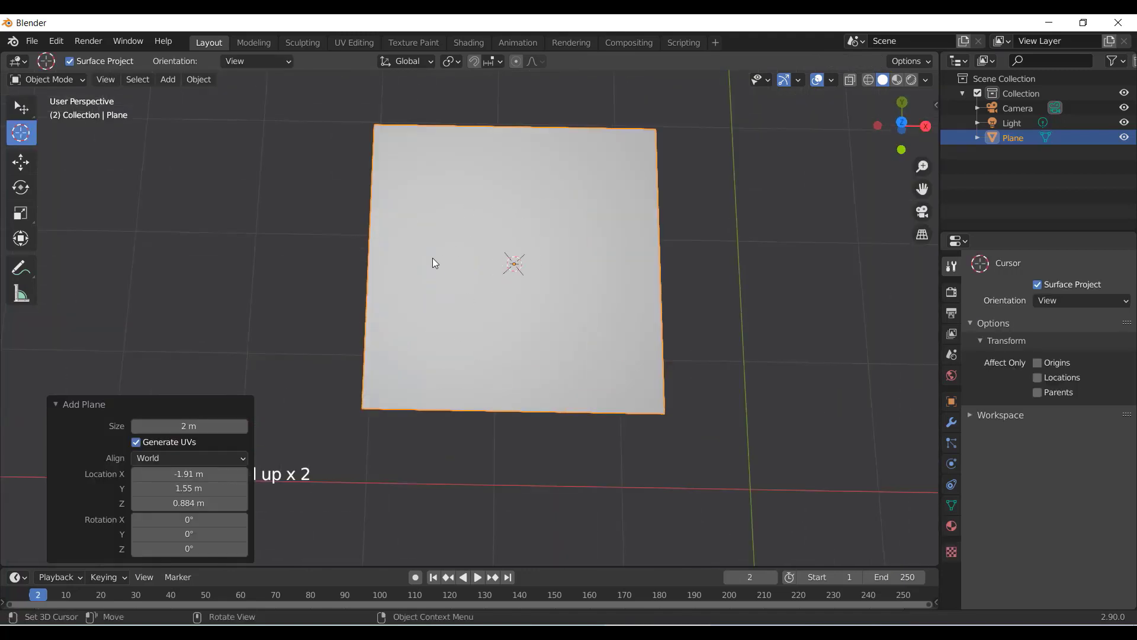
pyautogui.click(291, 332)
pyautogui.click(21, 108)
pyautogui.click(455, 212)
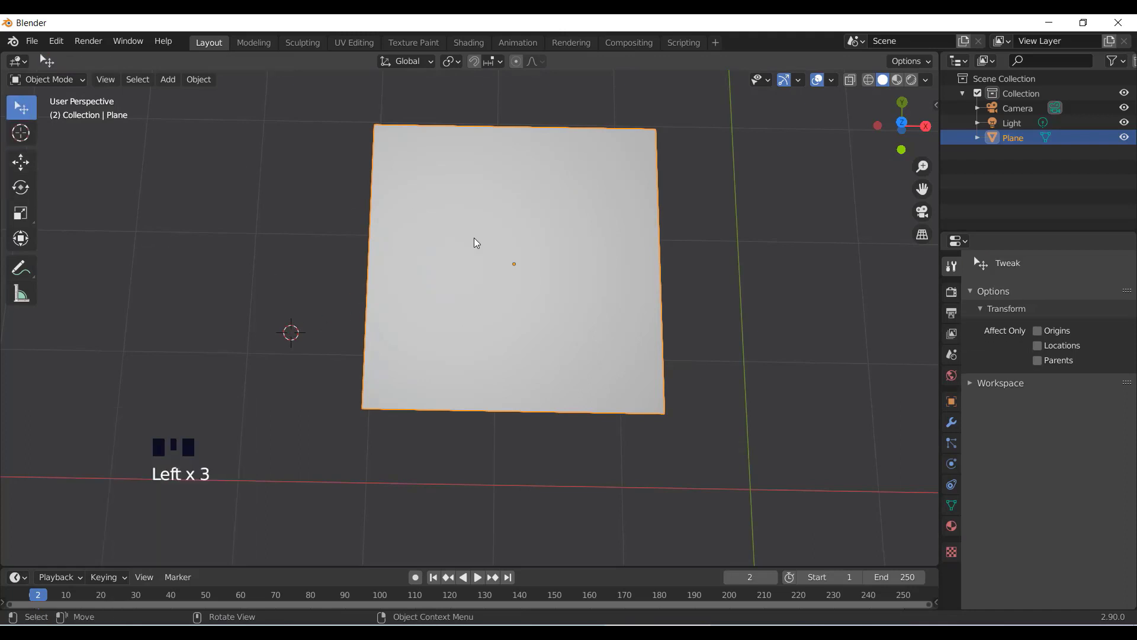
# Switch the selected plane from Object Mode to Edit Mode
pyautogui.scroll(1, 484, 251)
pyautogui.click(71, 79)
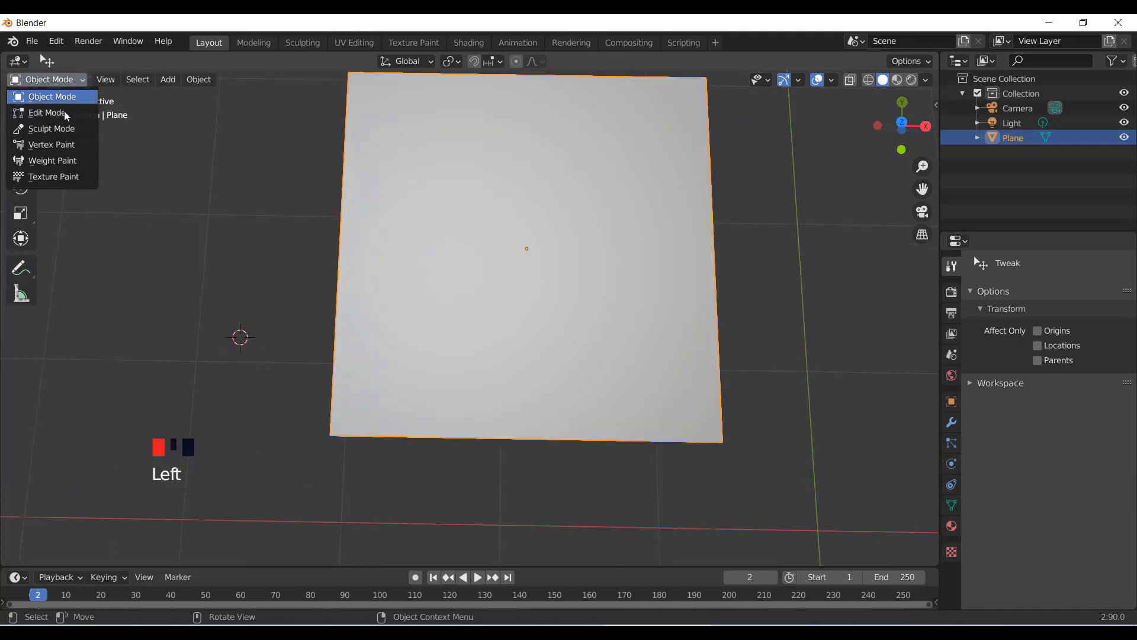
pyautogui.click(64, 111)
# Subdivide the plane's face with one cut, then undo the subdivision
pyautogui.scroll(-2, 509, 189)
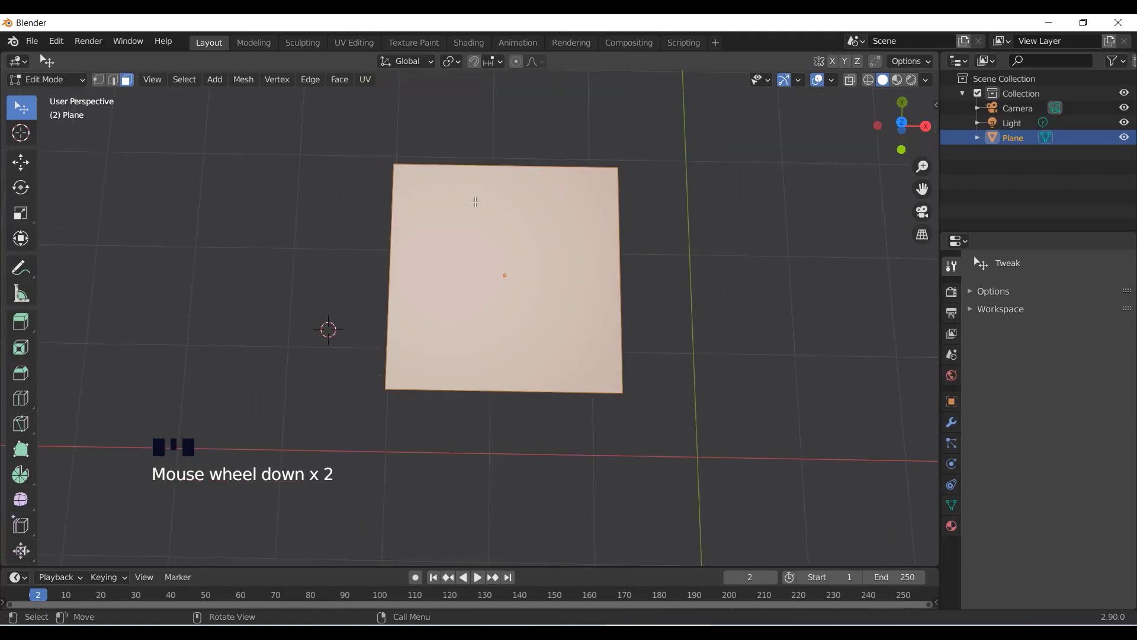
pyautogui.scroll(1, 553, 252)
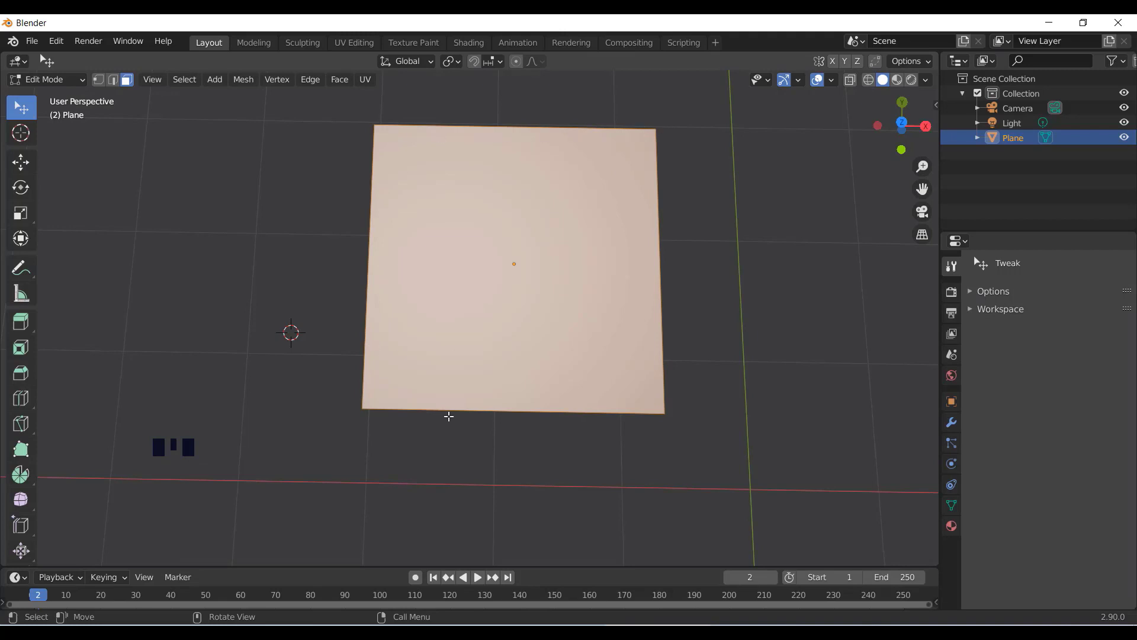
pyautogui.rightClick(457, 193)
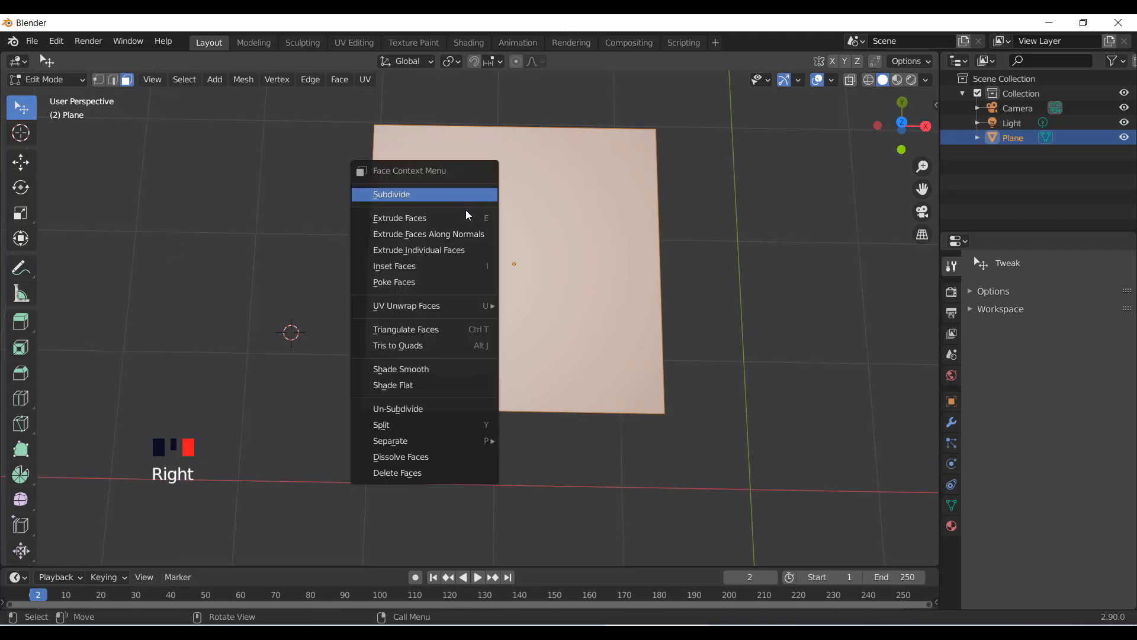
pyautogui.click(427, 196)
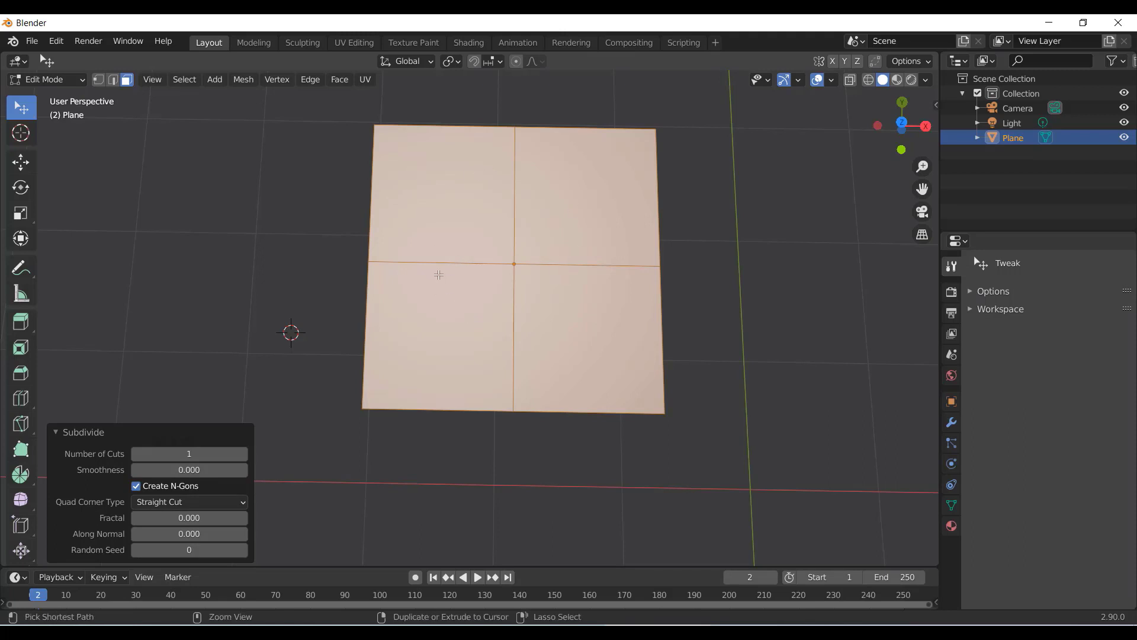
pyautogui.hotkey('ctrl', 'z')
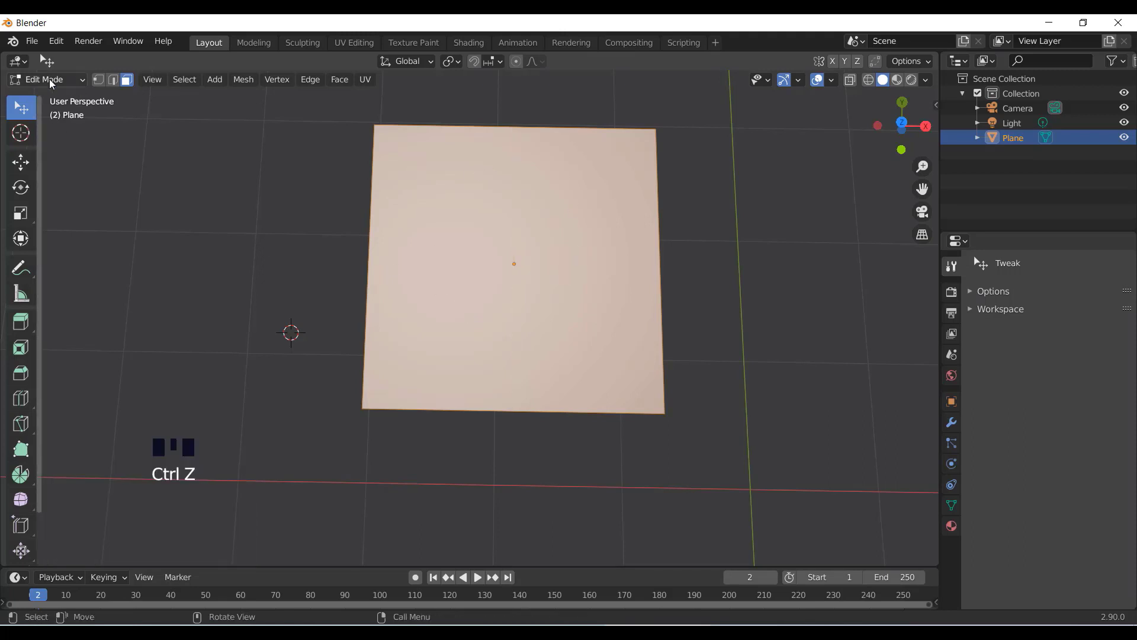
# Select the plane's single face in face select mode and subdivide it with one cut
pyautogui.click(128, 86)
pyautogui.click(458, 193)
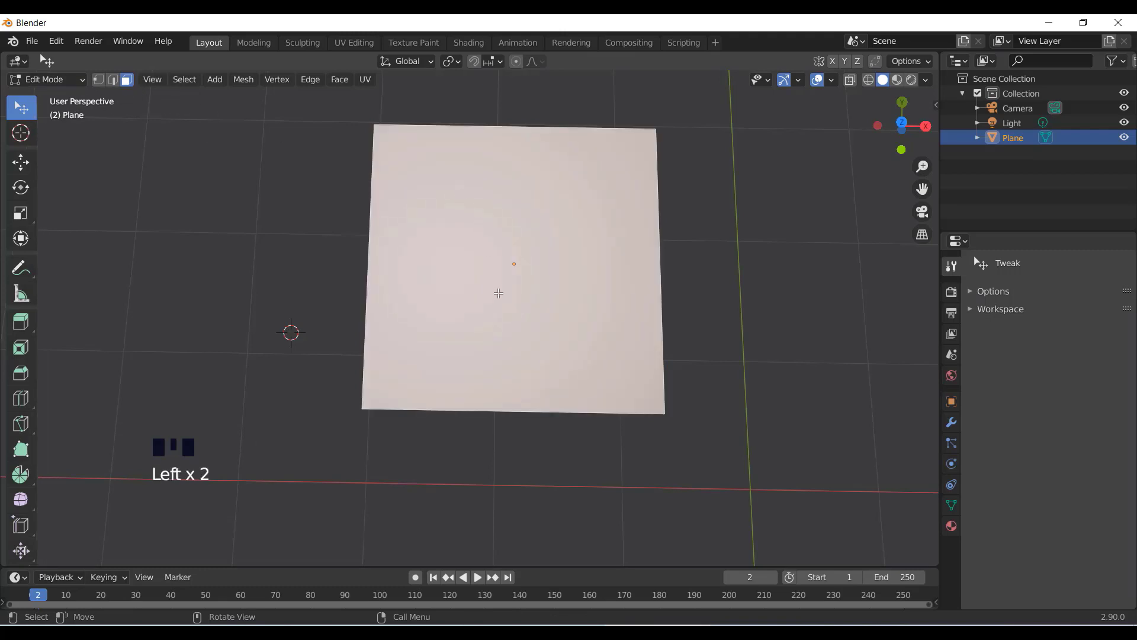
pyautogui.moveTo(499, 293); pyautogui.dragTo(506, 197, button='middle')
pyautogui.moveTo(490, 264); pyautogui.dragTo(520, 296, button='middle')
pyautogui.scroll(-2, 475, 155)
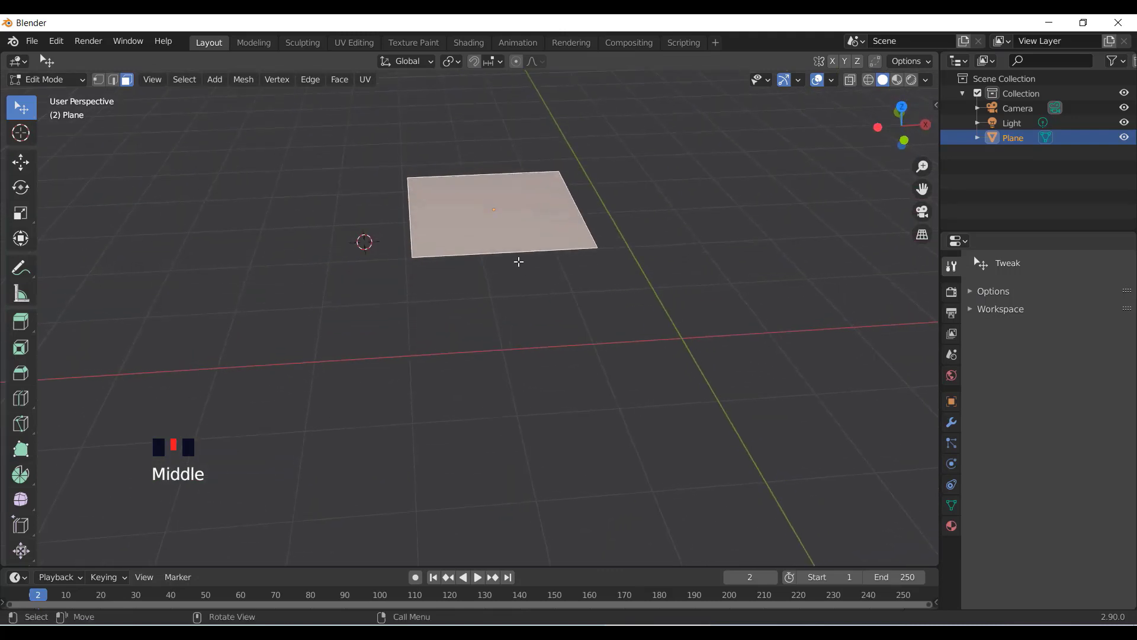
pyautogui.scroll(-1, 442, 221)
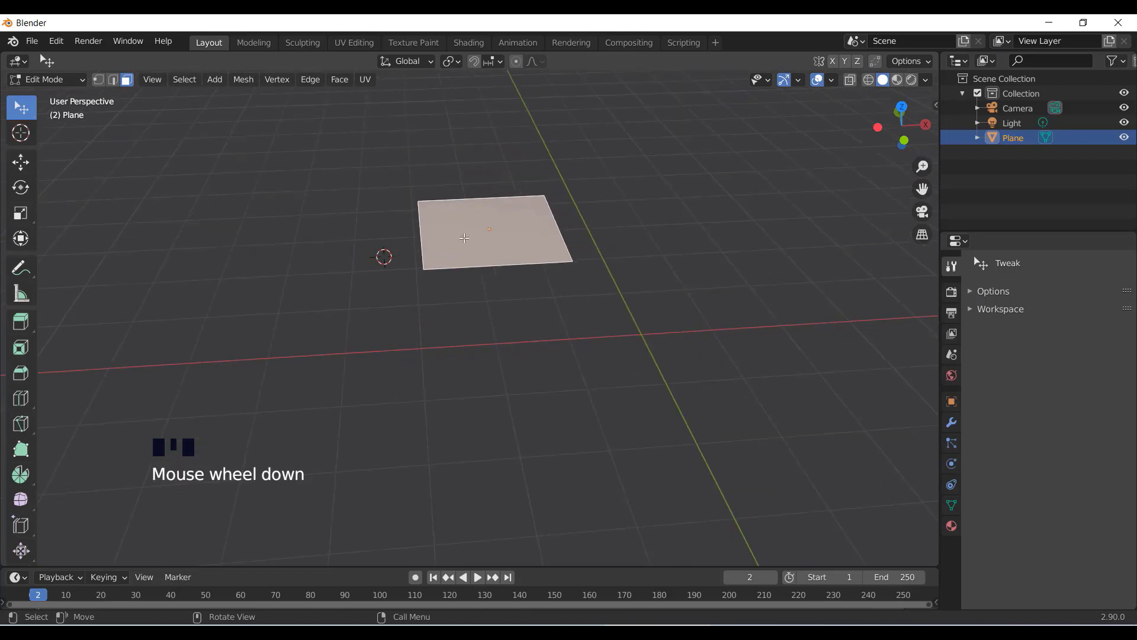
pyautogui.scroll(2, 465, 217)
pyautogui.moveTo(466, 238); pyautogui.dragTo(471, 254, button='middle')
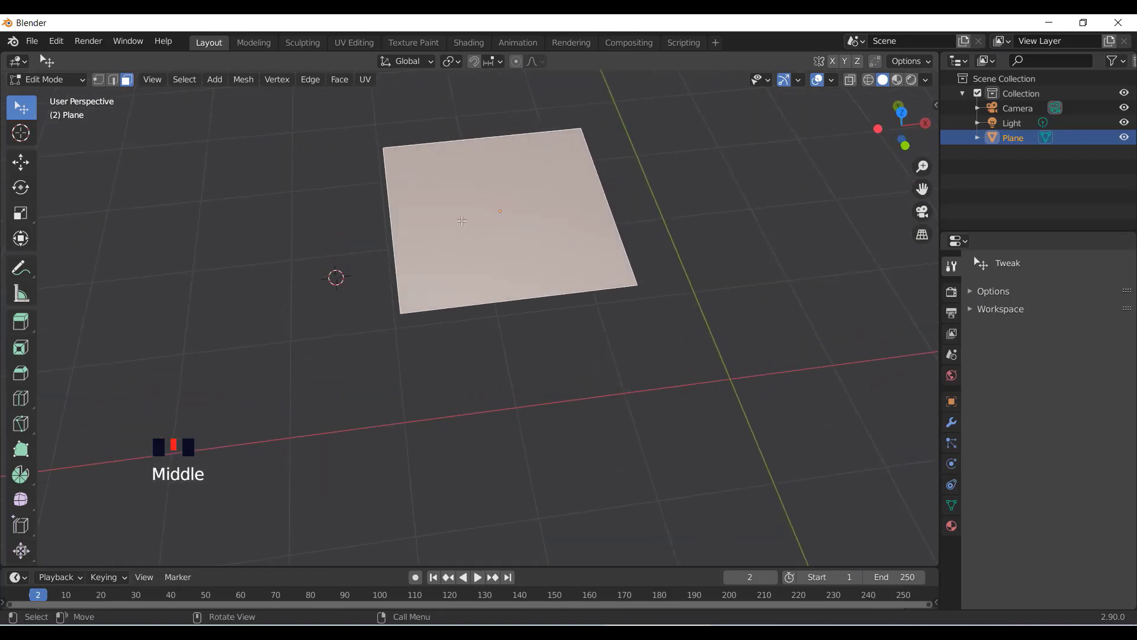
pyautogui.moveTo(451, 213); pyautogui.dragTo(494, 249, button='middle')
pyautogui.scroll(2, 501, 254)
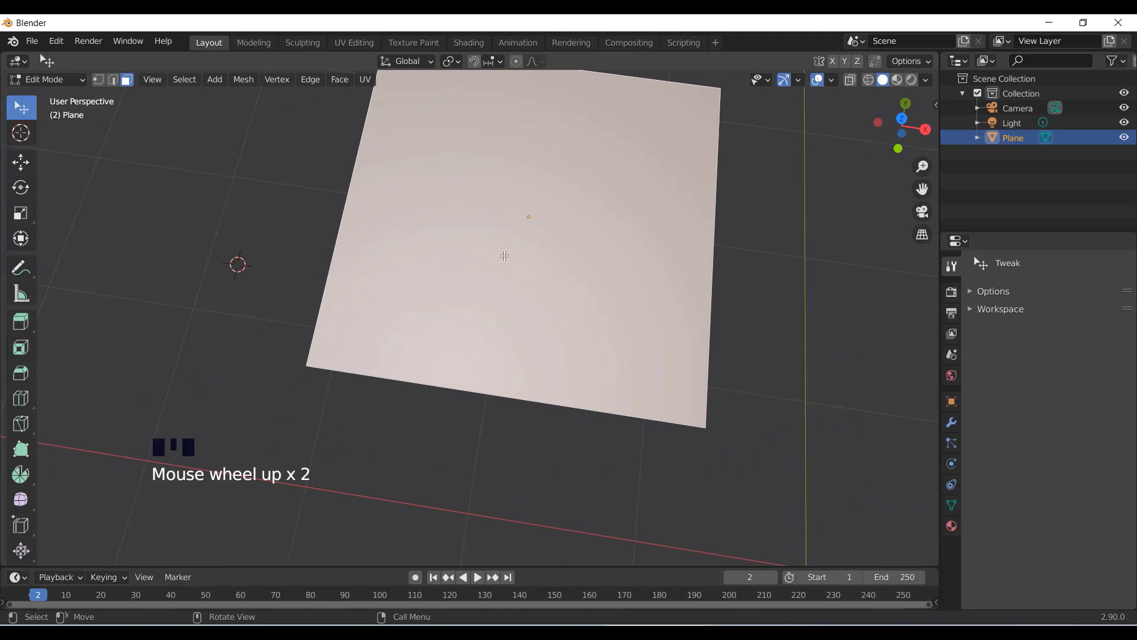
pyautogui.moveTo(524, 265); pyautogui.dragTo(556, 253, button='middle')
pyautogui.rightClick(509, 224)
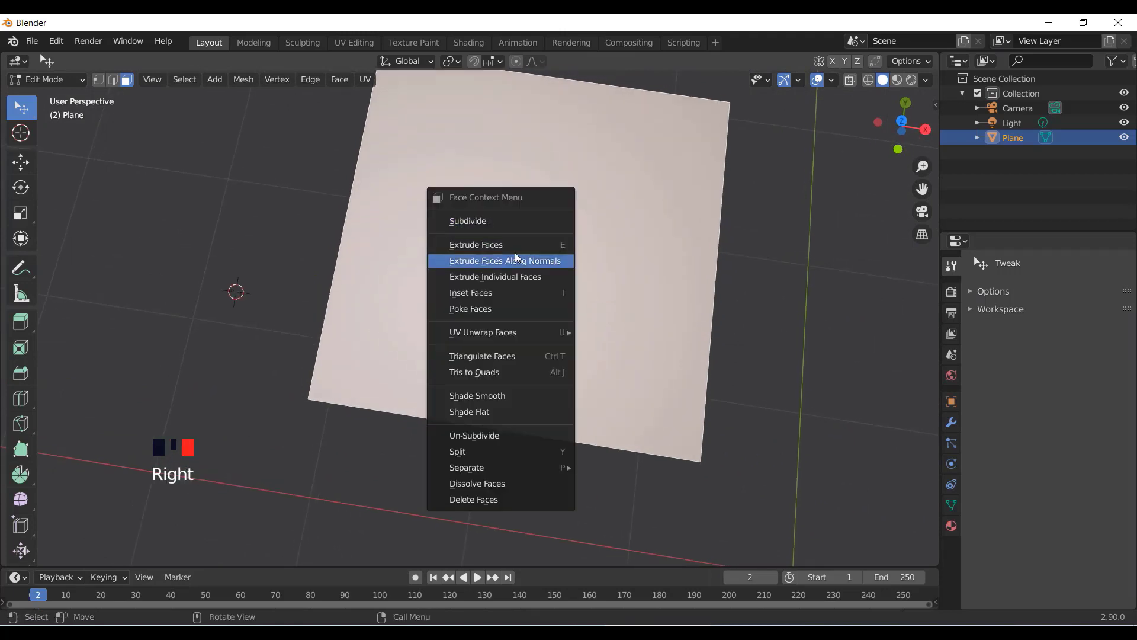
pyautogui.click(485, 223)
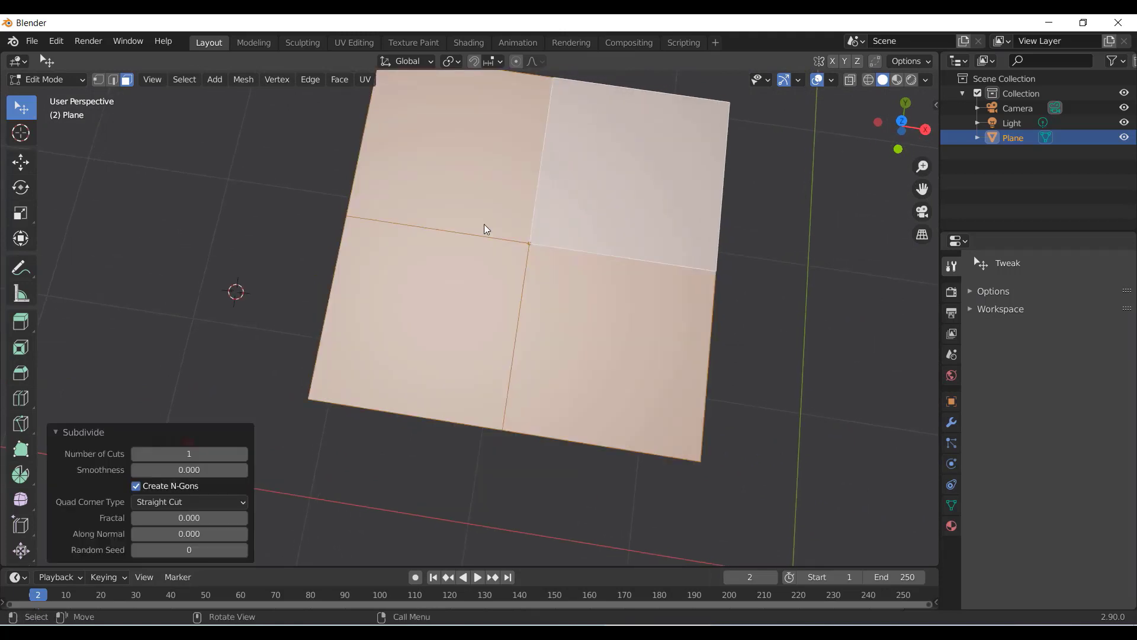
# Select only the far left face of the subdivided plane
pyautogui.click(463, 155)
pyautogui.scroll(-2, 476, 209)
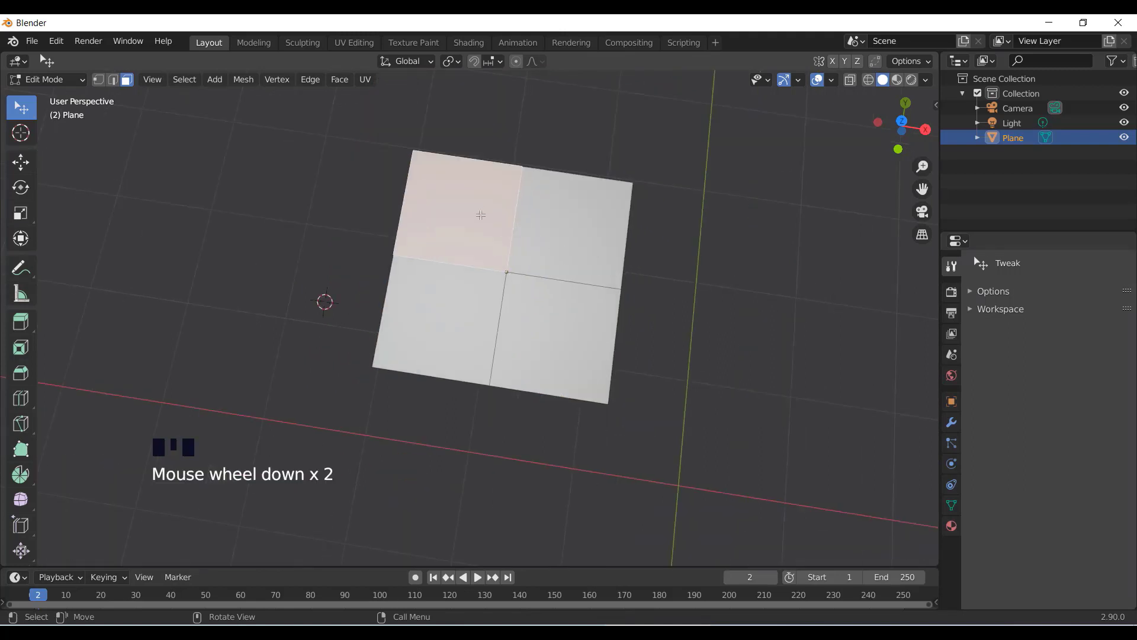
pyautogui.moveTo(491, 205); pyautogui.dragTo(463, 172, button='middle')
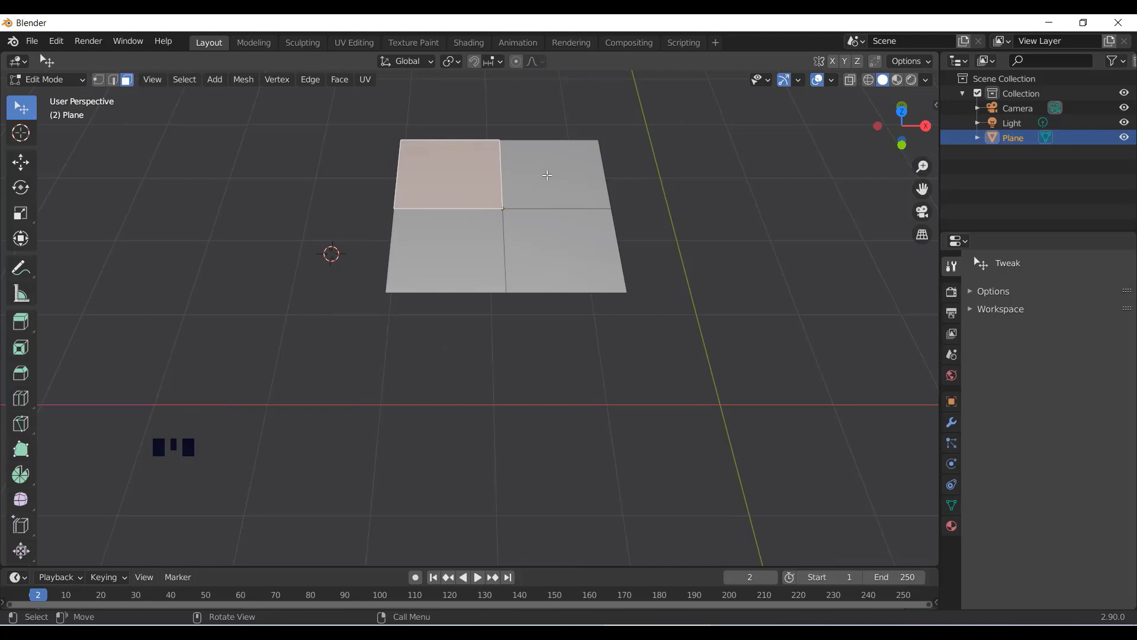
# Select the far right face and extend the selection to the far left, near left and near right faces
pyautogui.click(547, 175)
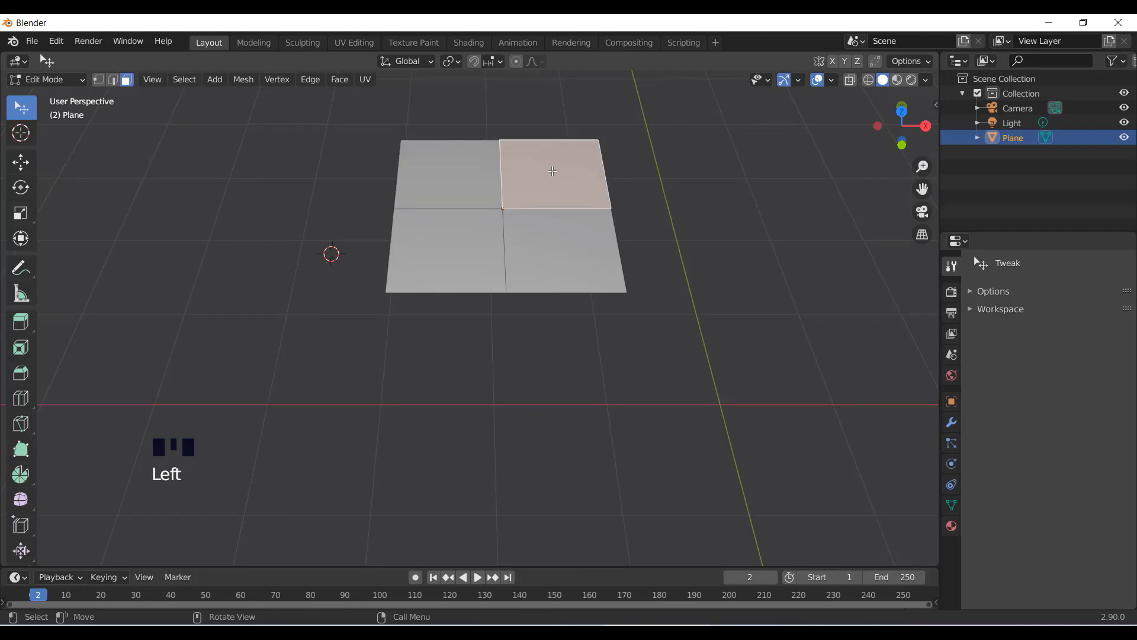
pyautogui.keyDown('shift'); pyautogui.click(442, 162); pyautogui.keyUp('shift')
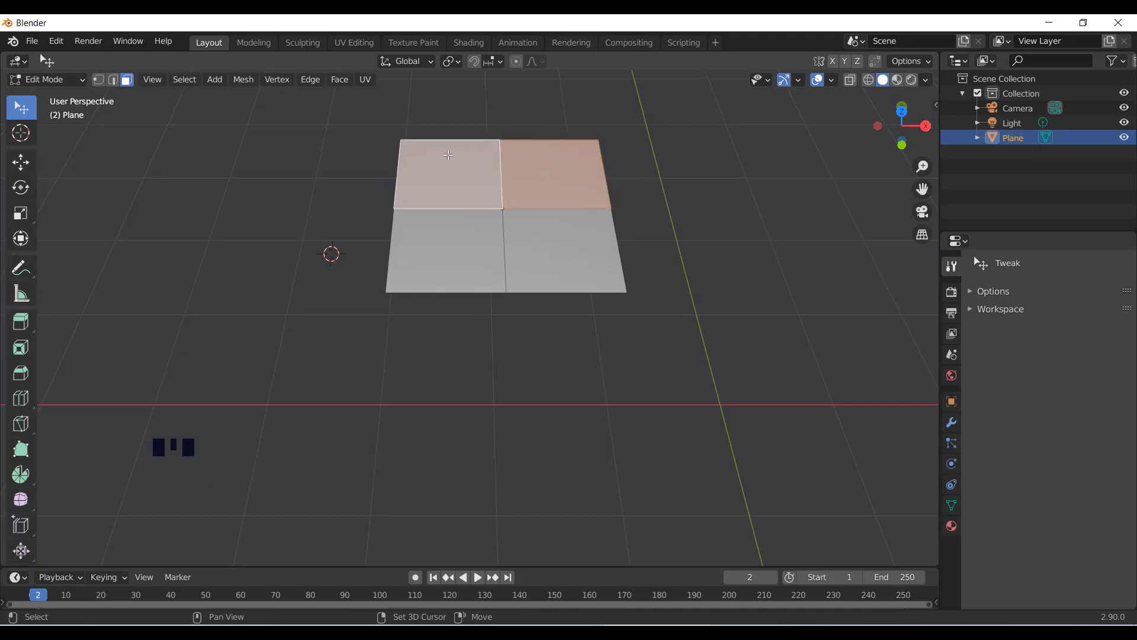
pyautogui.keyDown('shift'); pyautogui.click(461, 237); pyautogui.keyUp('shift')
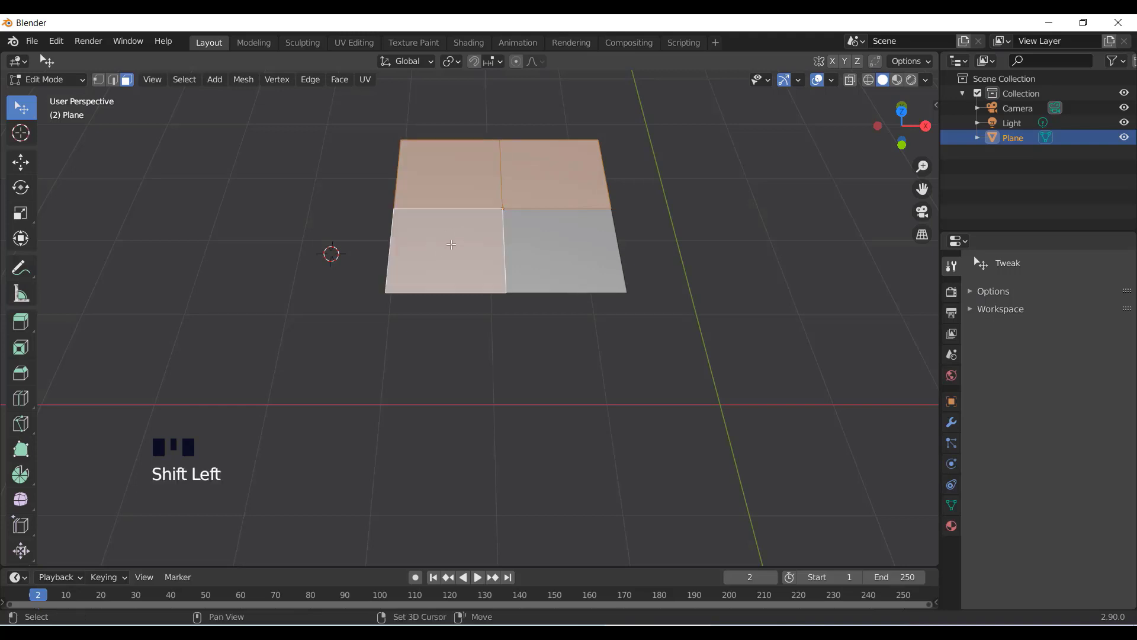
pyautogui.keyDown('shift'); pyautogui.click(550, 242); pyautogui.keyUp('shift')
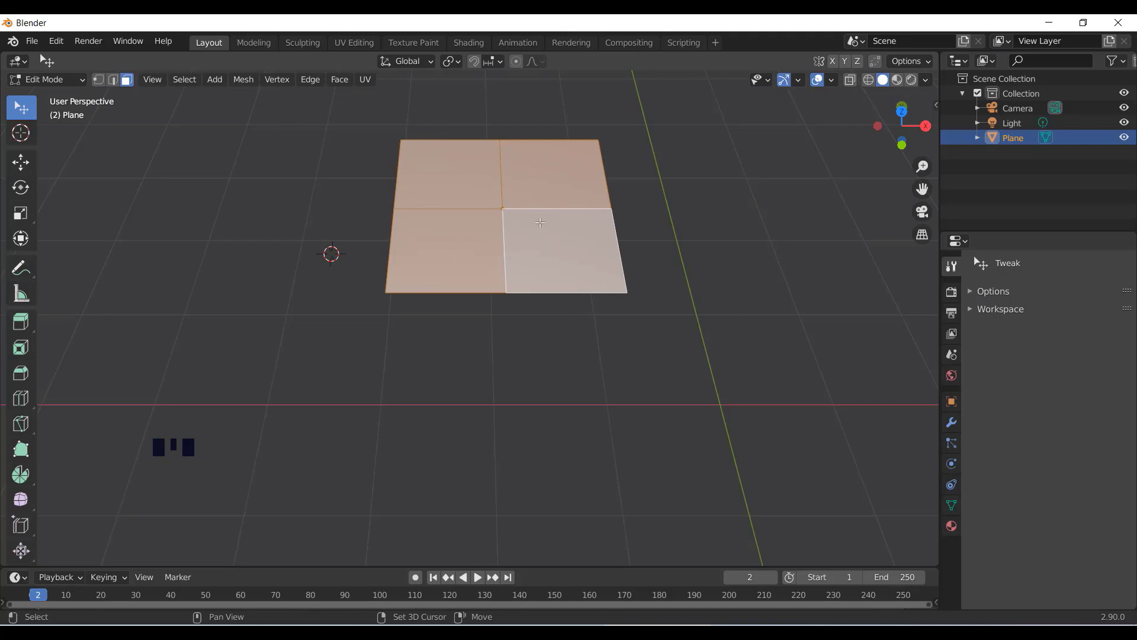
# Remove the near right, far right, far left and near left faces from the selection one at a time
pyautogui.keyDown('shift'); pyautogui.click(554, 242); pyautogui.keyUp('shift')
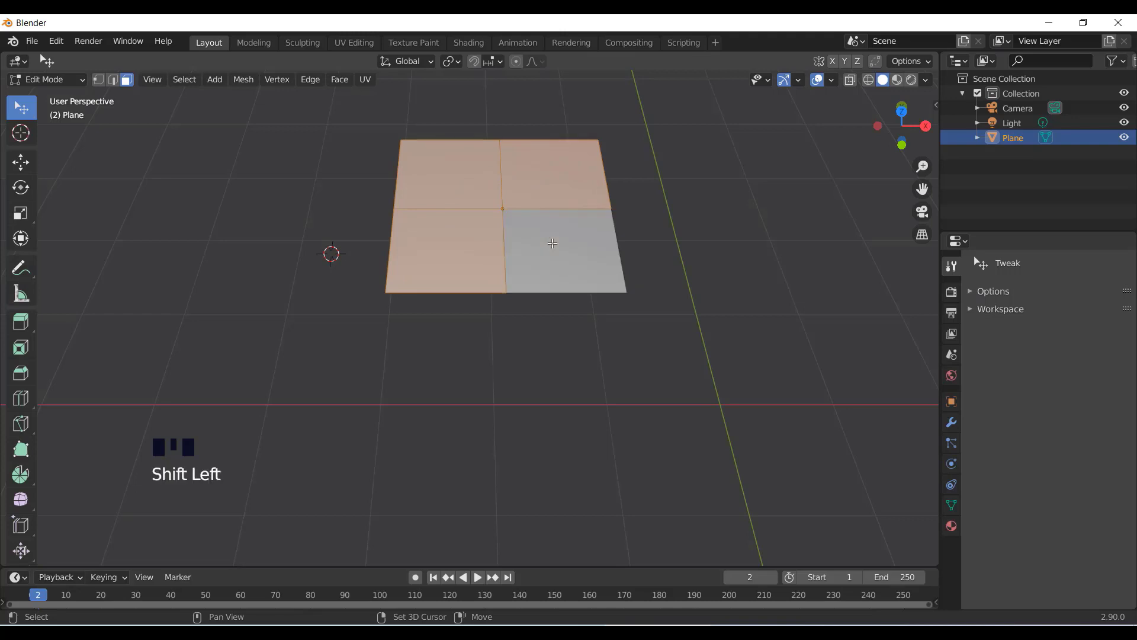
pyautogui.keyDown('shift'); pyautogui.click(520, 161); pyautogui.keyUp('shift')
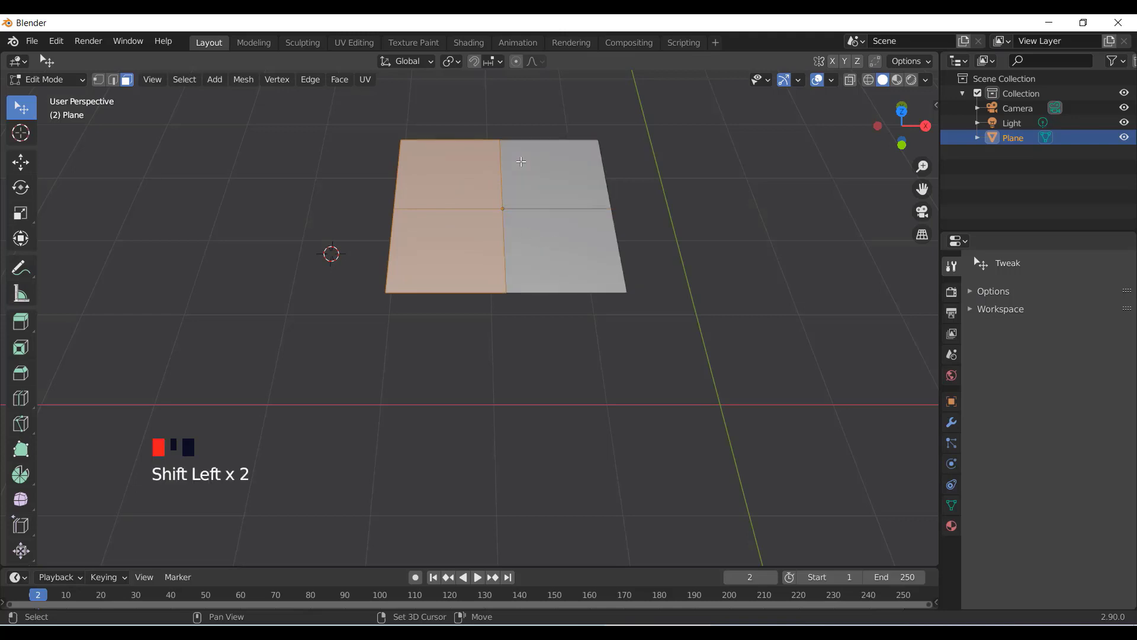
pyautogui.keyDown('shift'); pyautogui.click(458, 155); pyautogui.keyUp('shift')
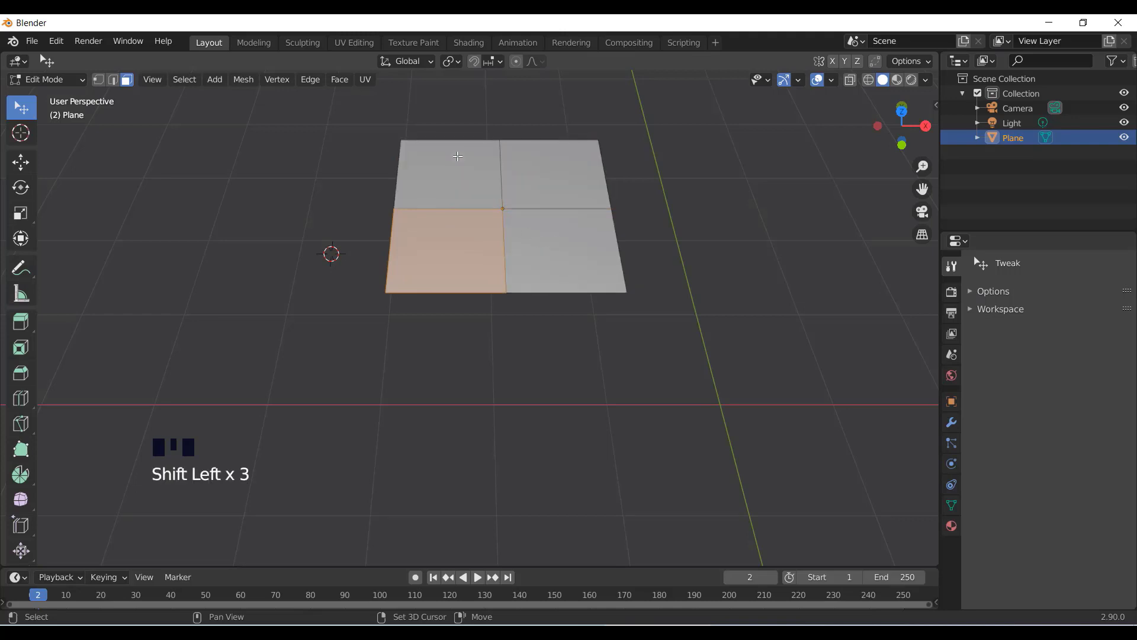
pyautogui.keyDown('shift'); pyautogui.click(457, 240); pyautogui.keyUp('shift')
pyautogui.keyDown('shift'); pyautogui.click(456, 172); pyautogui.keyUp('shift')
pyautogui.keyDown('shift'); pyautogui.click(456, 172); pyautogui.keyUp('shift')
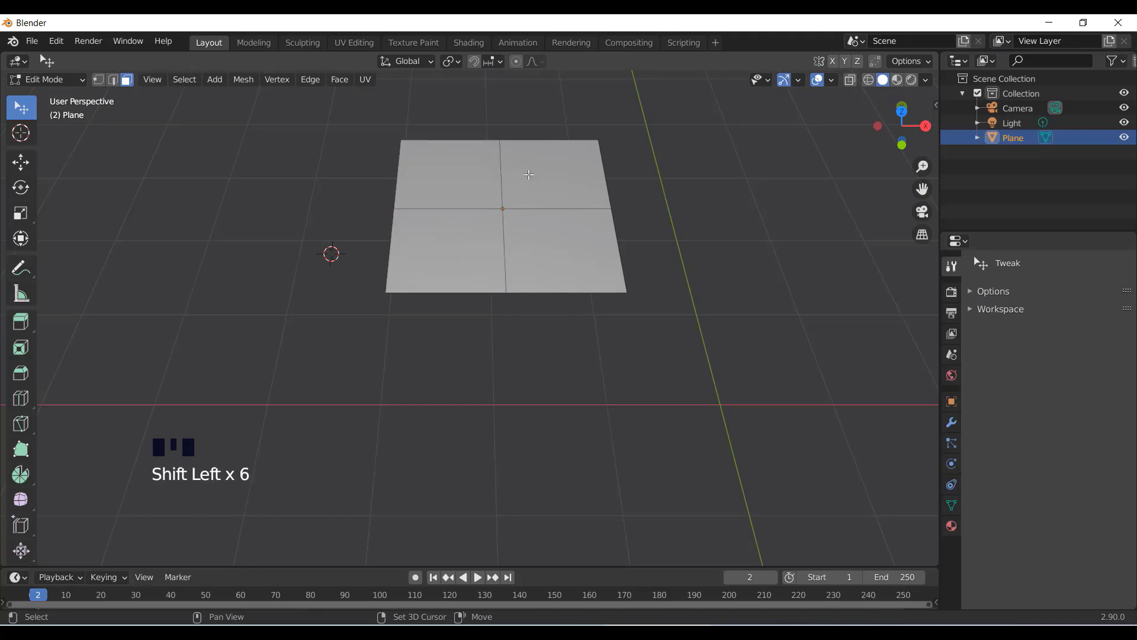
# Build up a selection of all four faces, adding near right, far right, far left and near left in turn
pyautogui.keyDown('shift'); pyautogui.click(560, 251); pyautogui.keyUp('shift')
pyautogui.keyDown('shift'); pyautogui.click(541, 163); pyautogui.keyUp('shift')
pyautogui.keyDown('shift'); pyautogui.click(477, 157); pyautogui.keyUp('shift')
pyautogui.keyDown('shift'); pyautogui.click(473, 233); pyautogui.keyUp('shift')
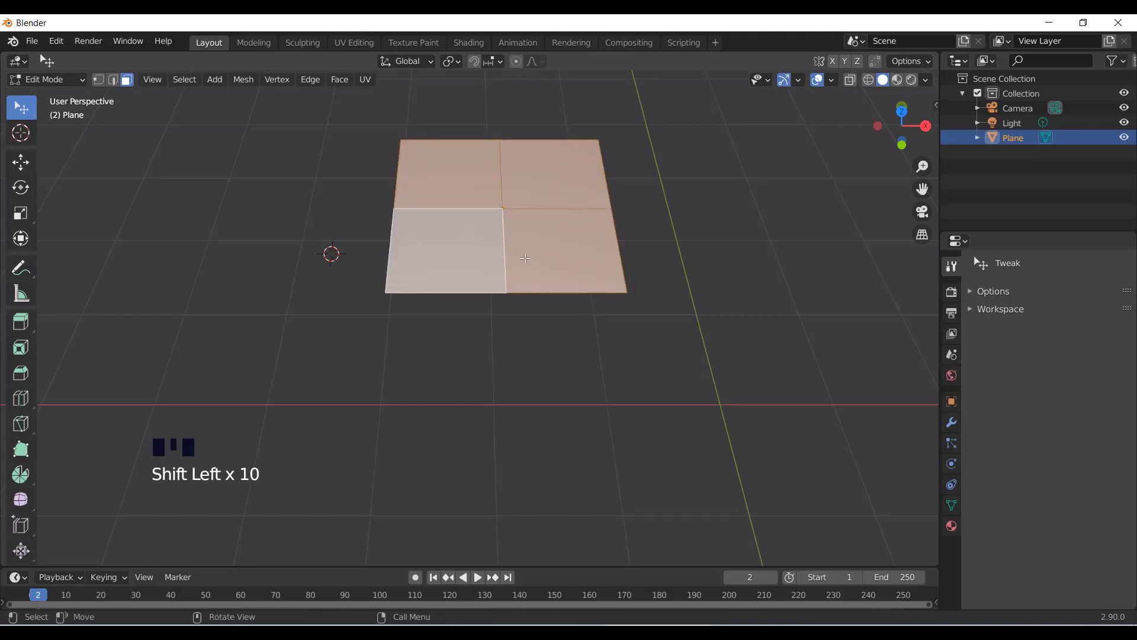
# Clear the face selection and switch the plane to Object Mode
pyautogui.click(330, 153)
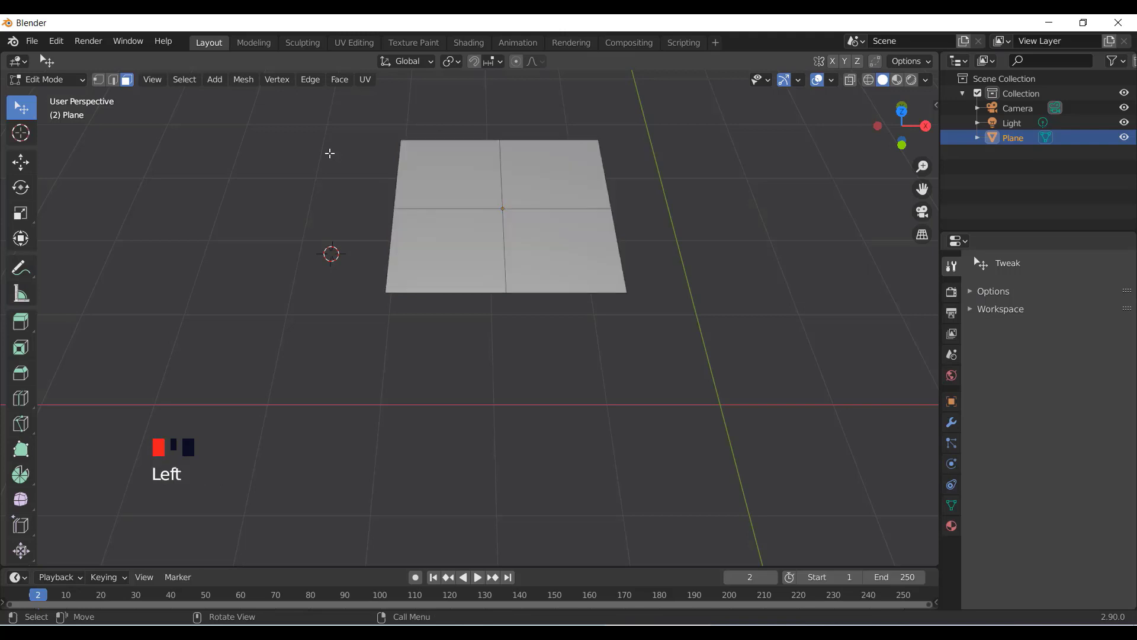
pyautogui.click(69, 83)
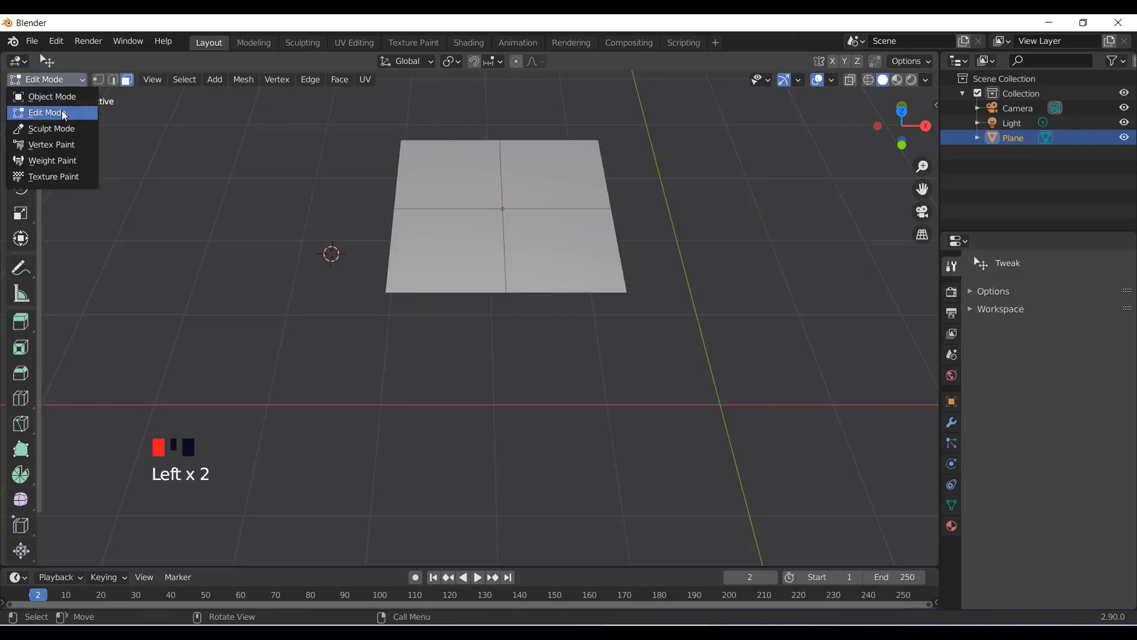
pyautogui.click(54, 99)
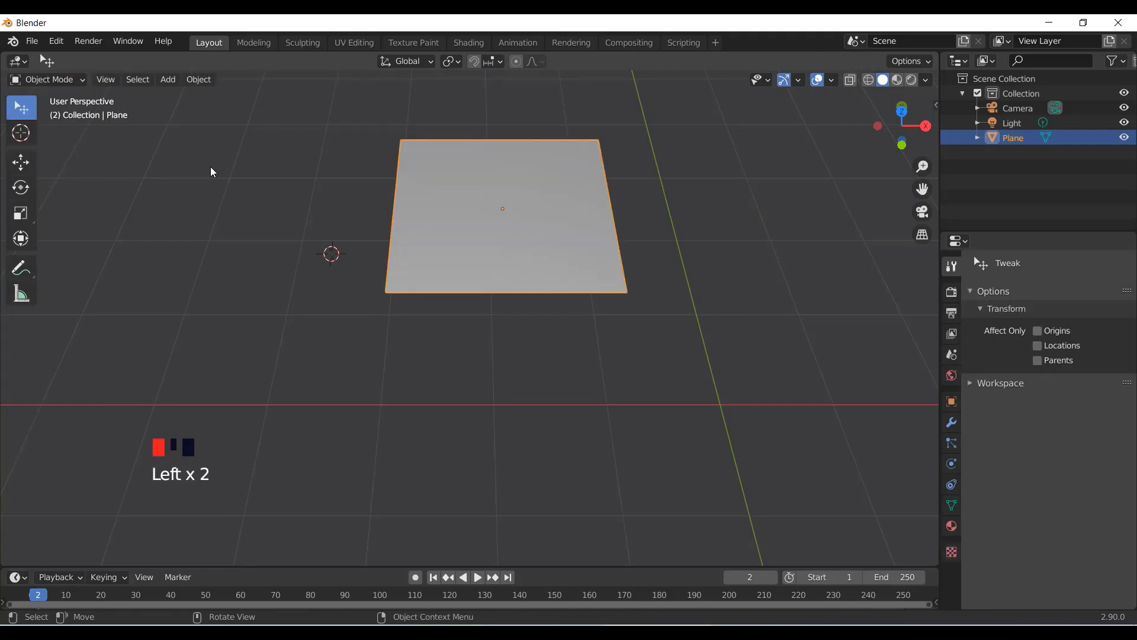